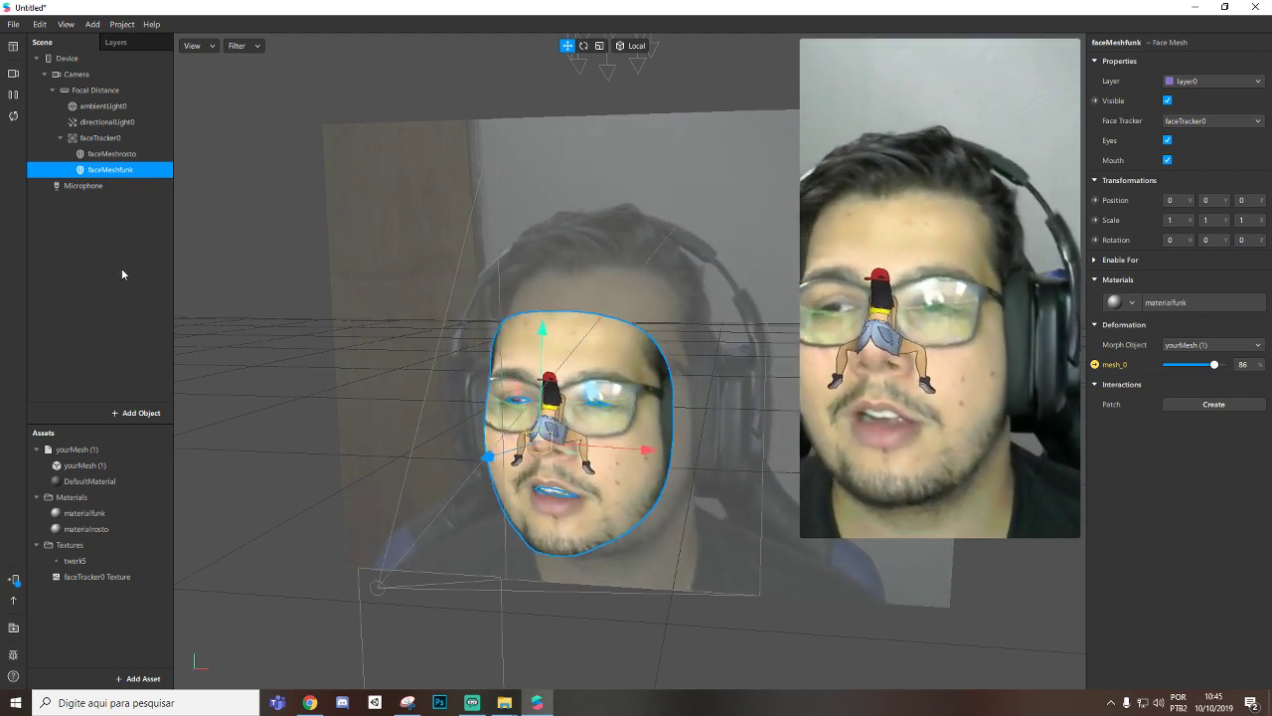
Step: Discard the unsaved changes to the current face project and start a new blank project in a maximized window
left_click(109, 154)
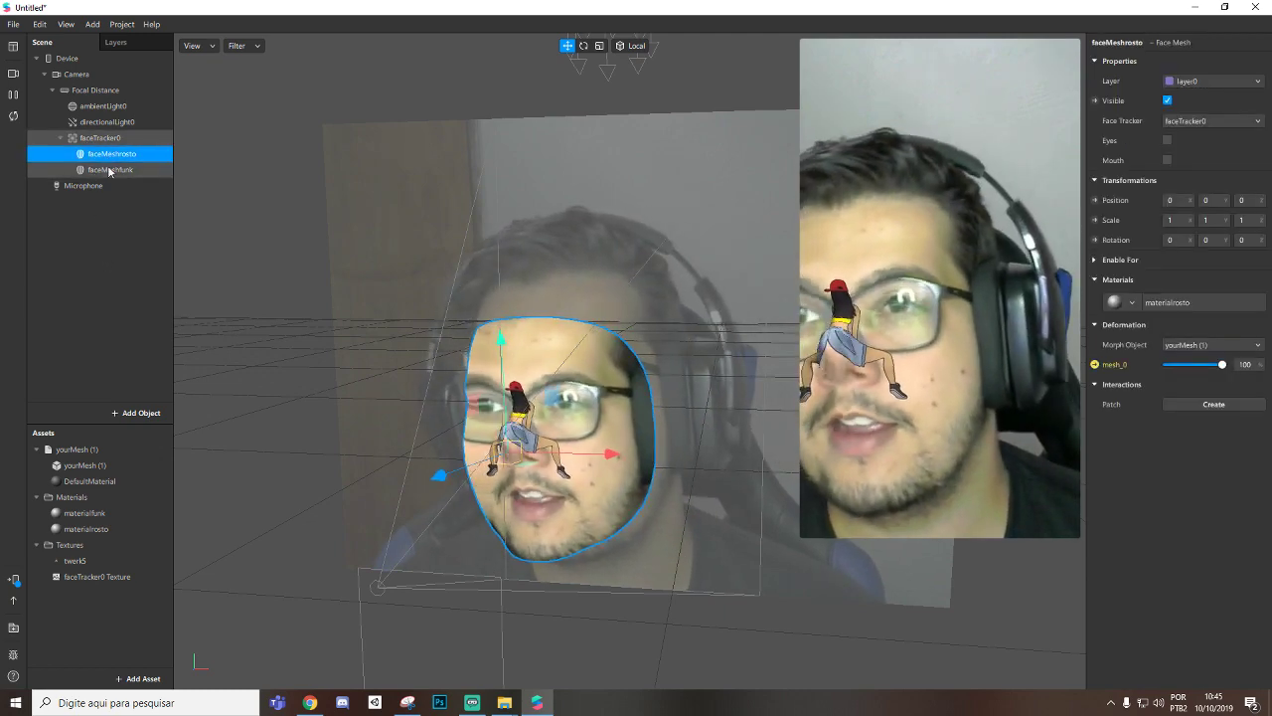
left_click(100, 139)
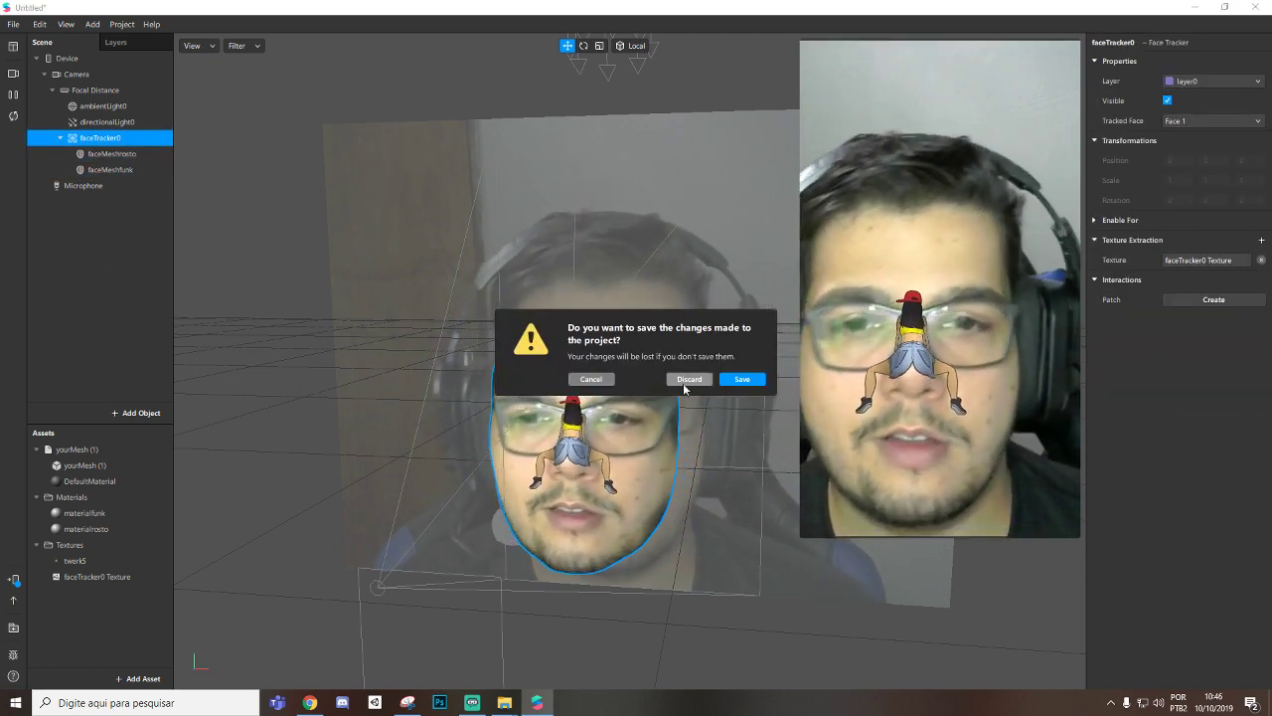
left_click(597, 378)
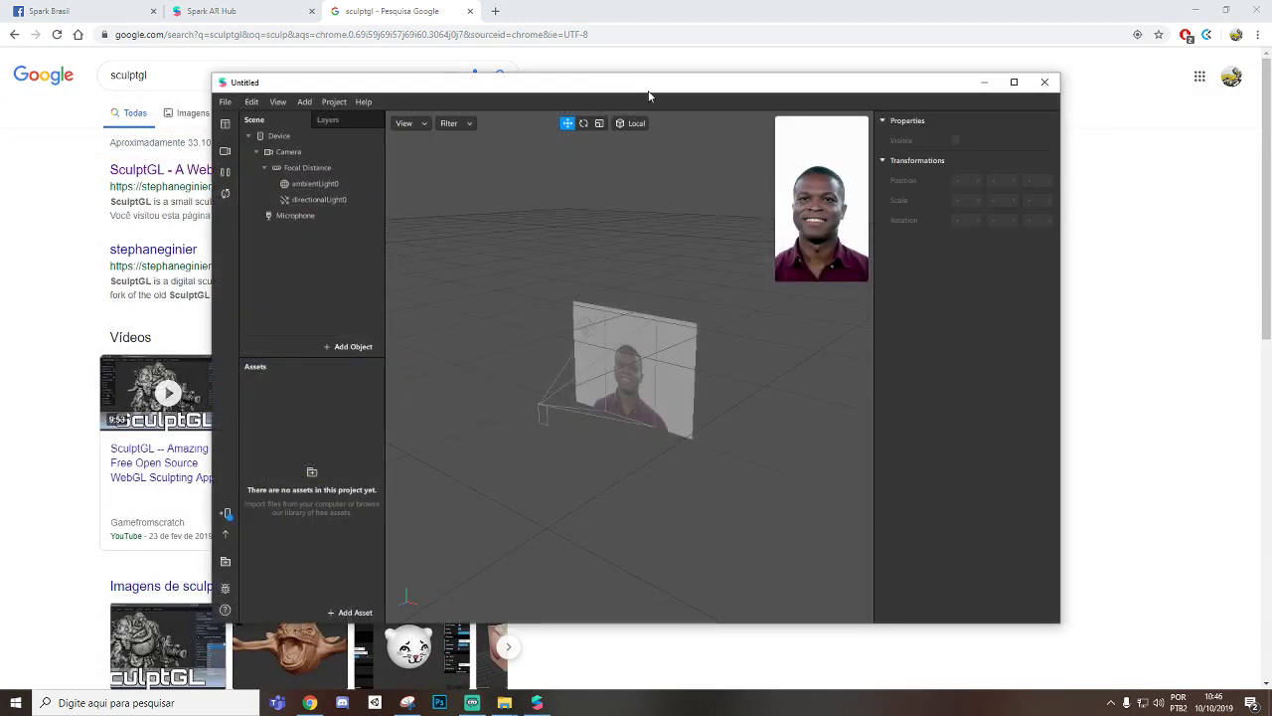
double_click(651, 89)
scroll(629, 343, "up", 3)
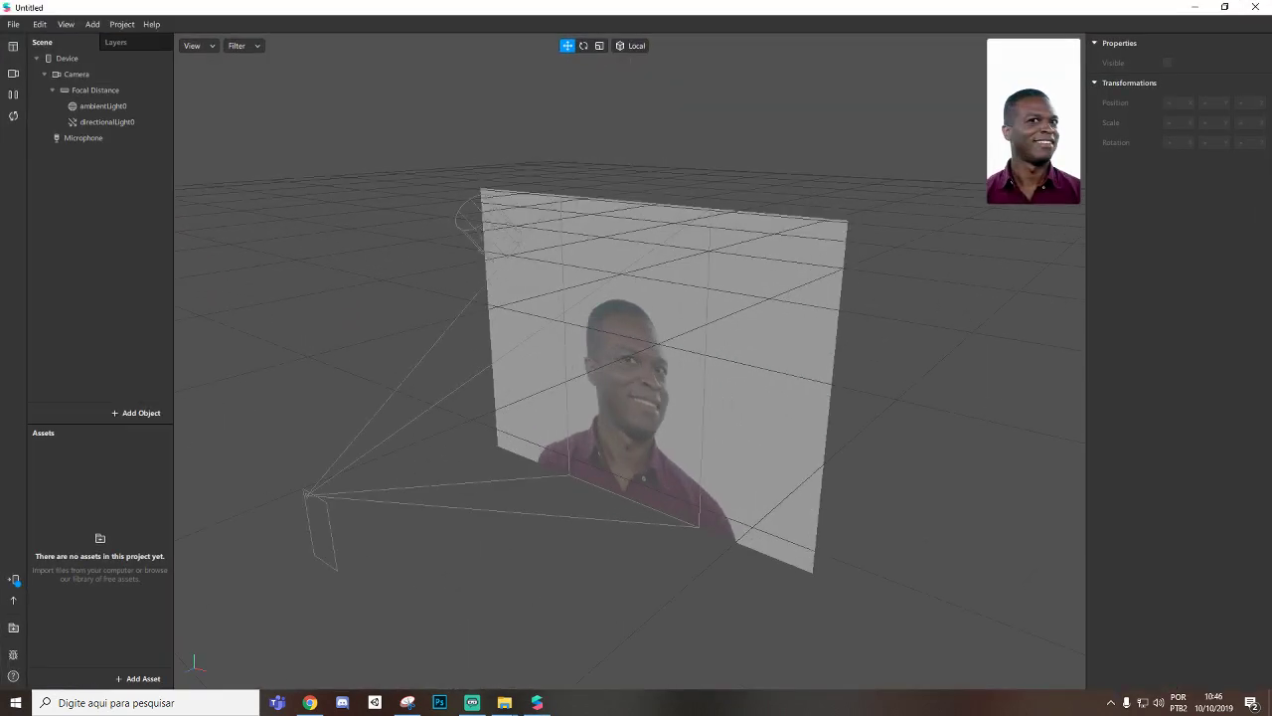
Step: Switch the preview camera to the Logitech HD Webcam C270
left_click(13, 73)
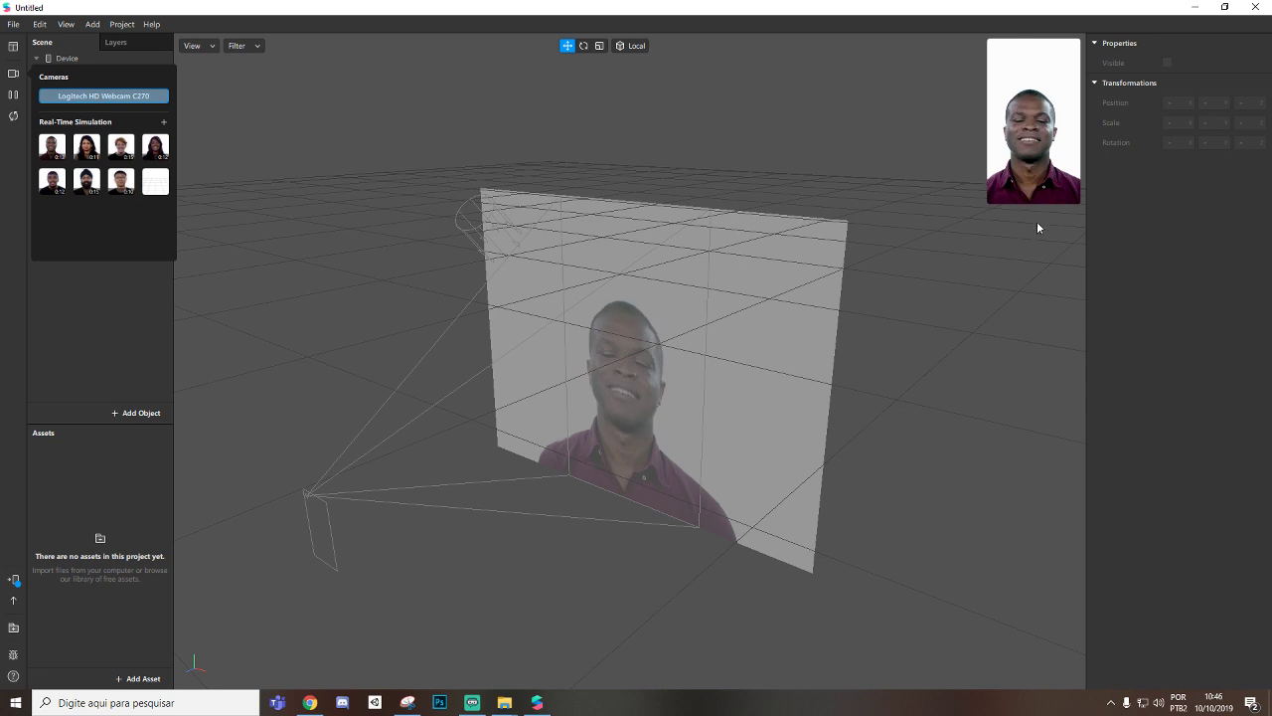
right_click(76, 215)
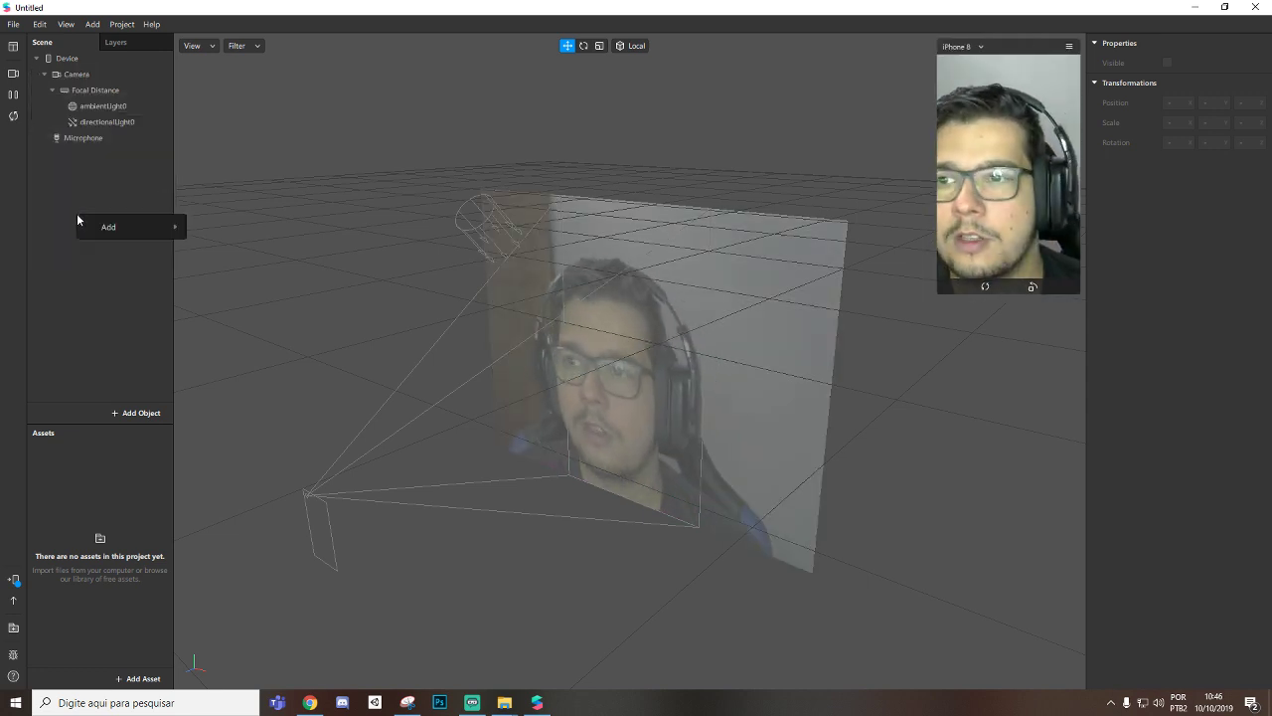
left_click(313, 474)
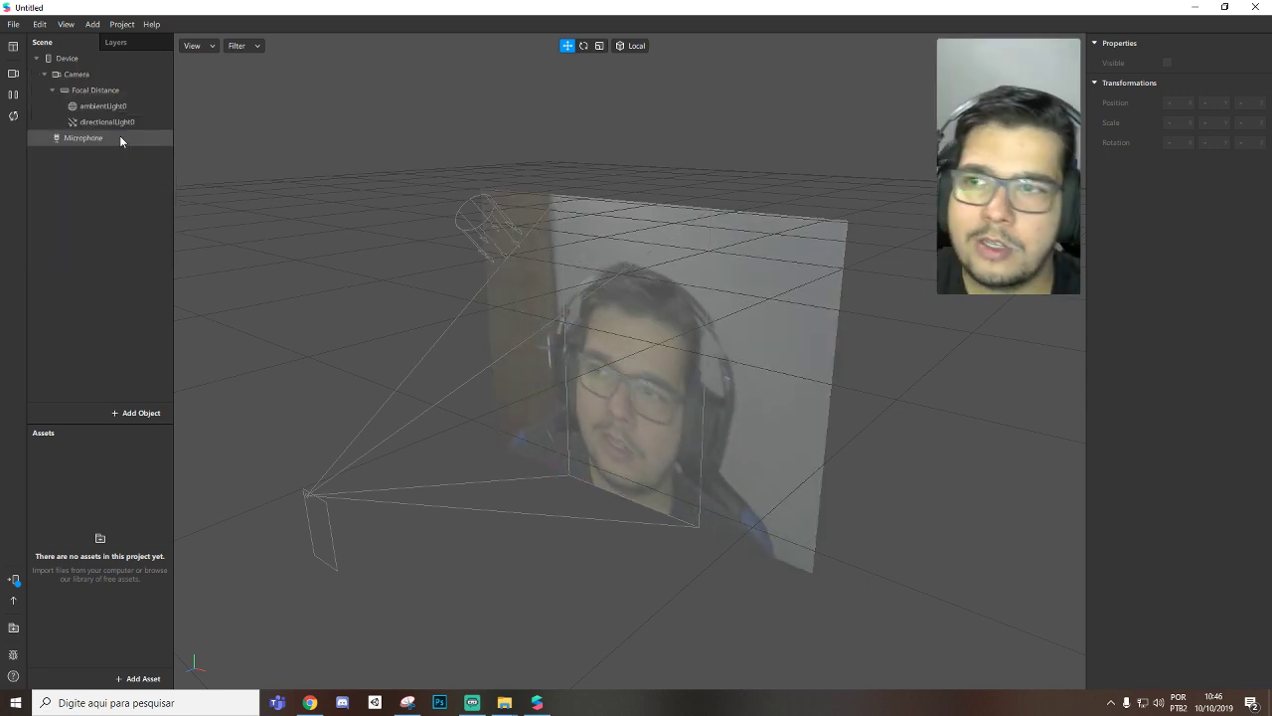
Step: Add a face mesh with its face tracker to the scene, and add a second face mesh under the same tracker
right_click(118, 195)
mouse_move(174, 204)
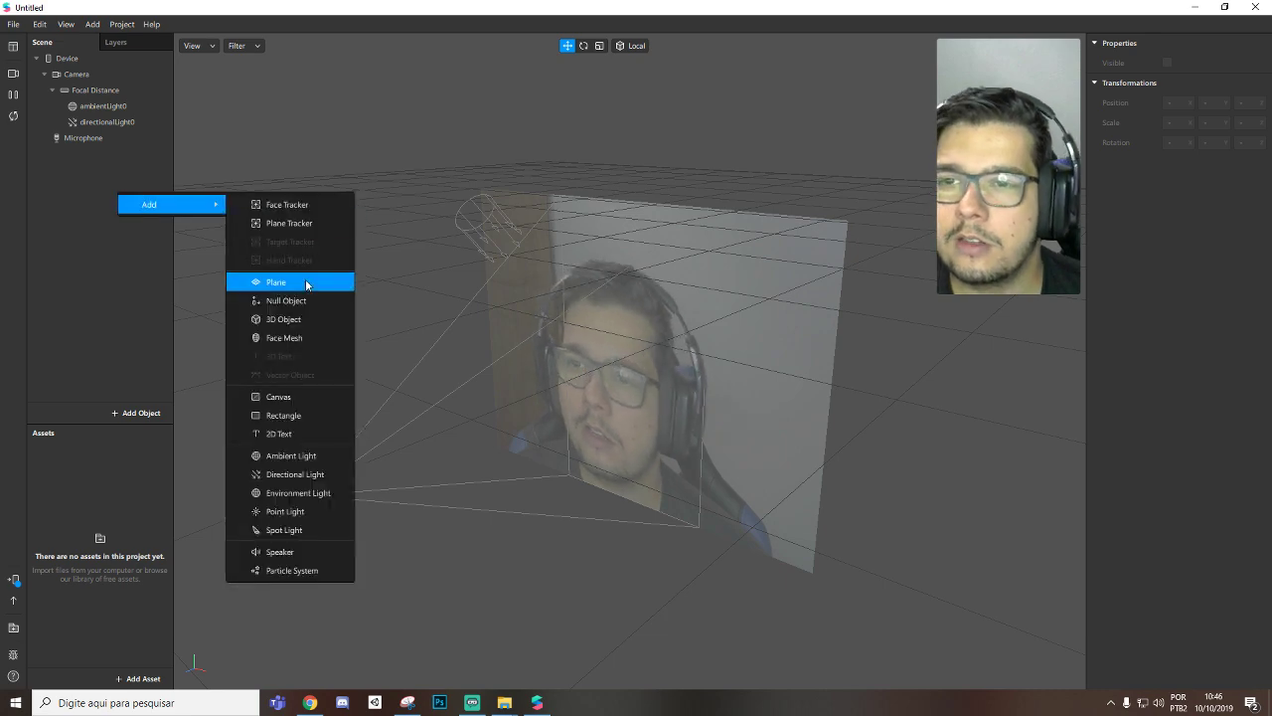
left_click(283, 337)
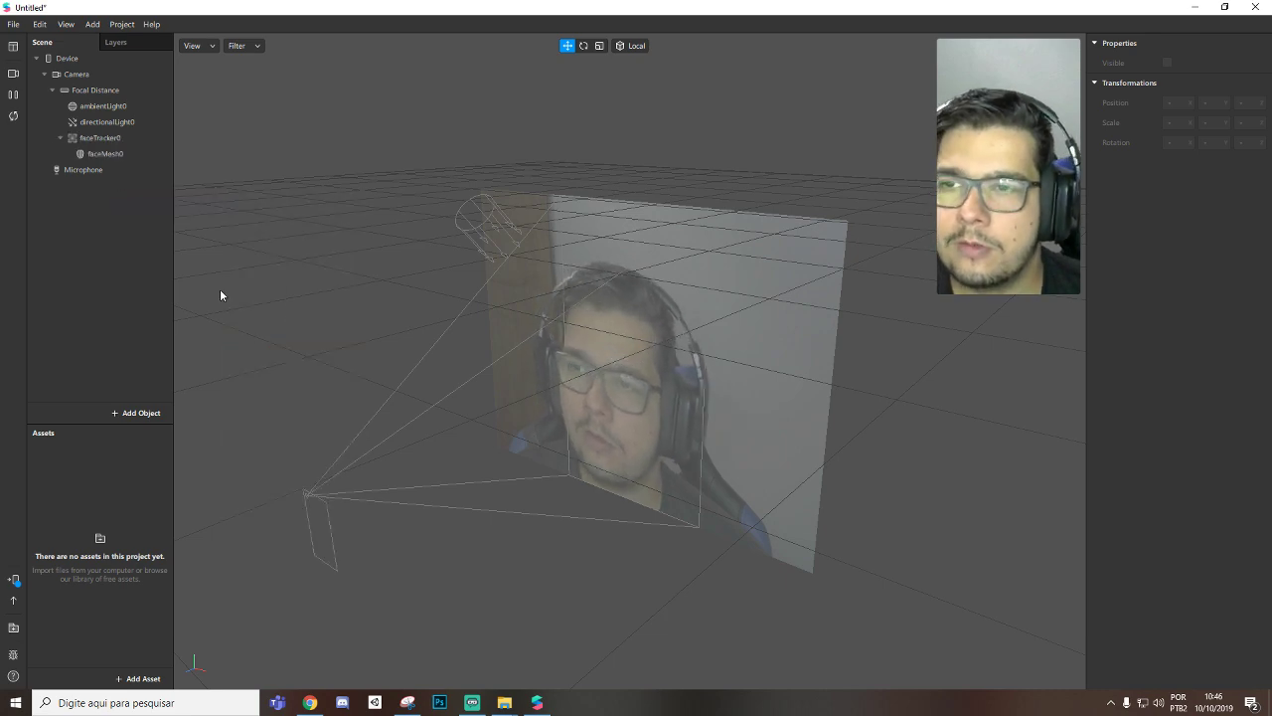
left_click(99, 138)
right_click(108, 143)
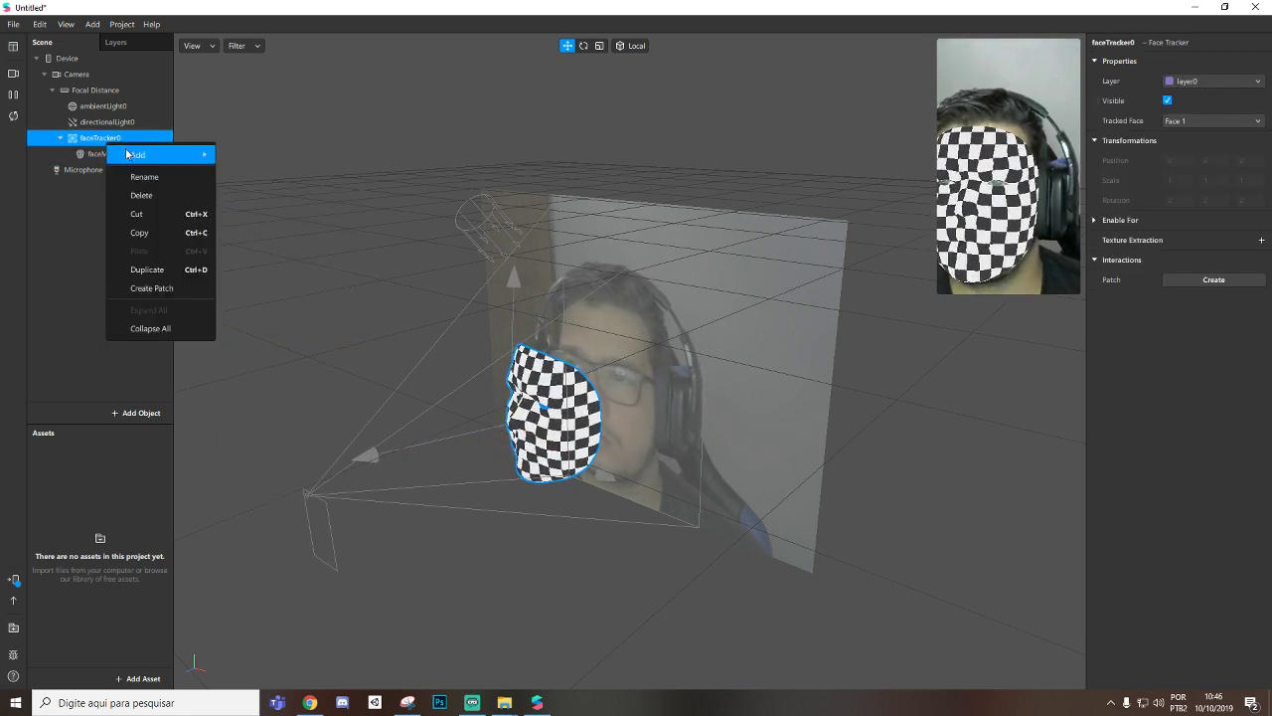
mouse_move(127, 154)
left_click(294, 287)
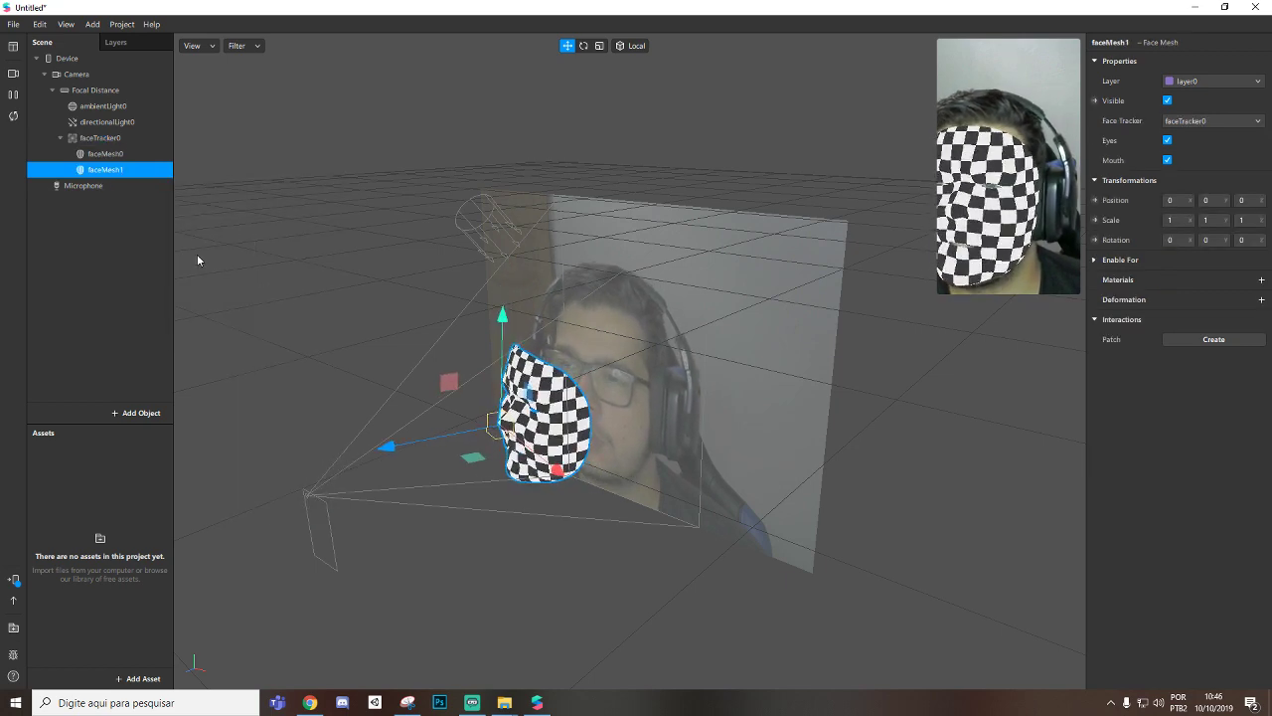
Step: Rename the first face mesh as faceMeshrosto
double_click(136, 155)
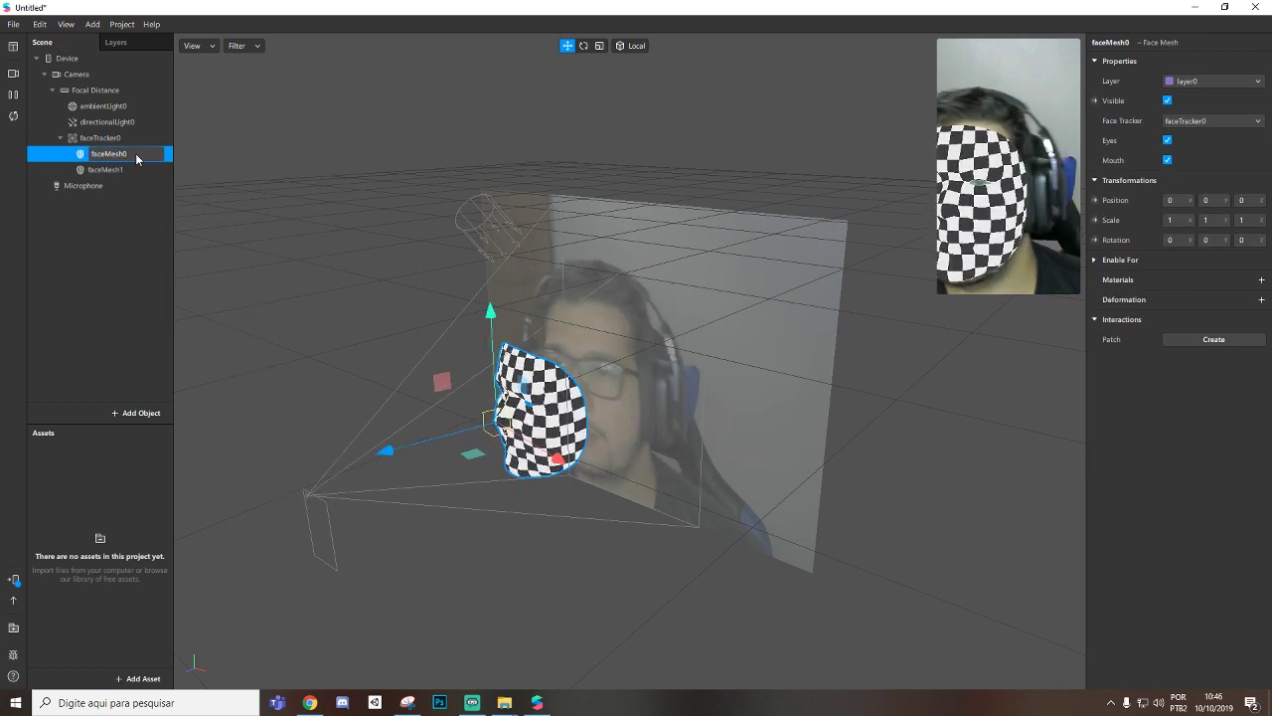
key("BackSpace")
type("rosto")
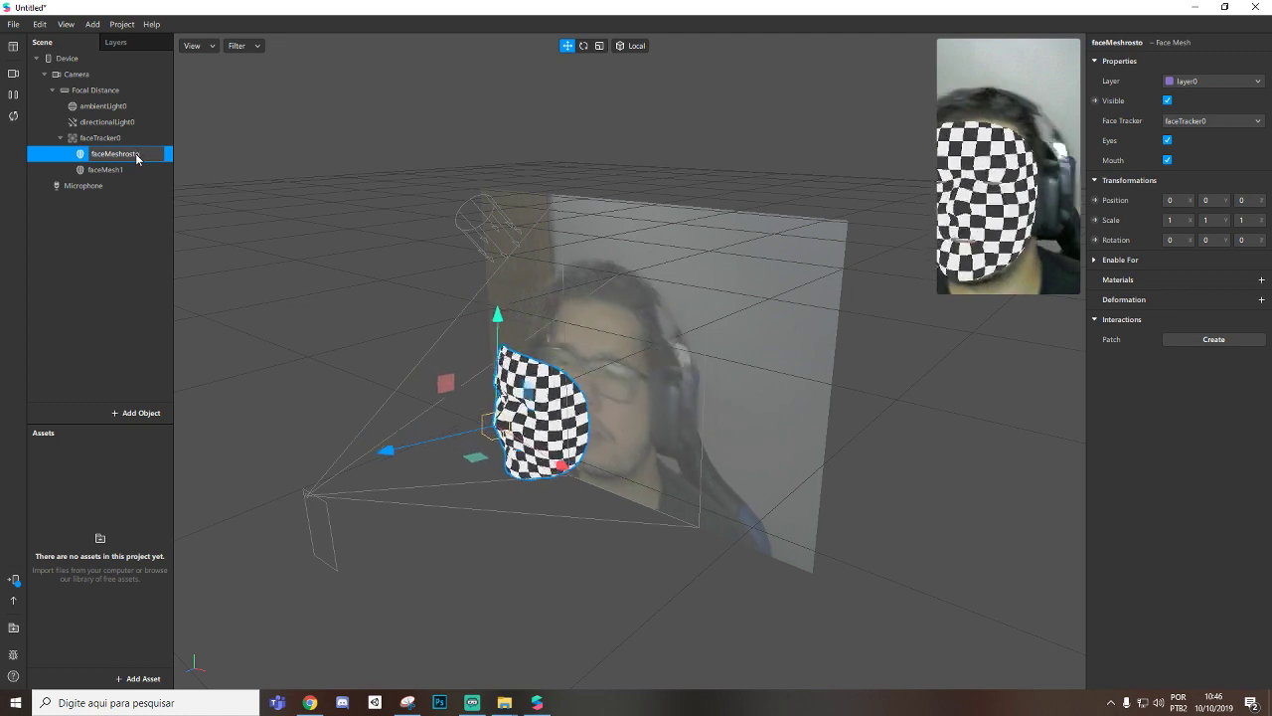
Step: Rename the second face mesh as faceMeshfunk
left_click(119, 170)
right_click(119, 171)
left_click(141, 203)
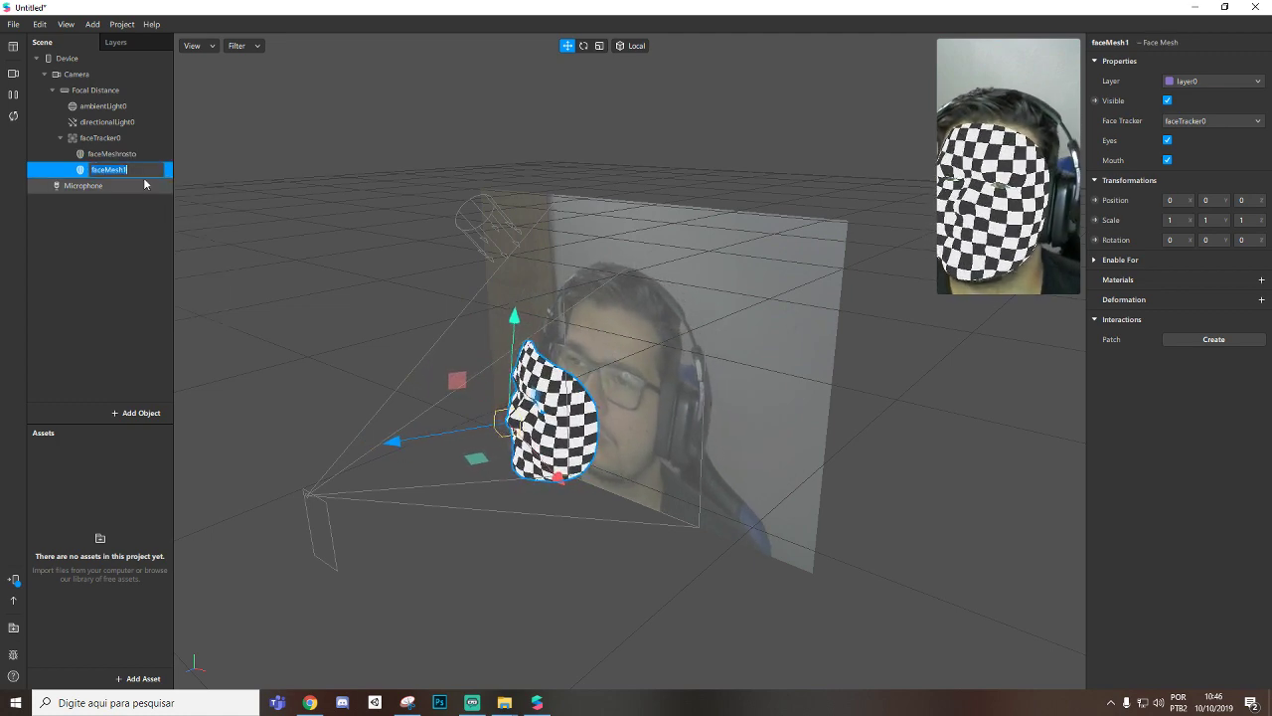
left_click(141, 170)
key("BackSpace")
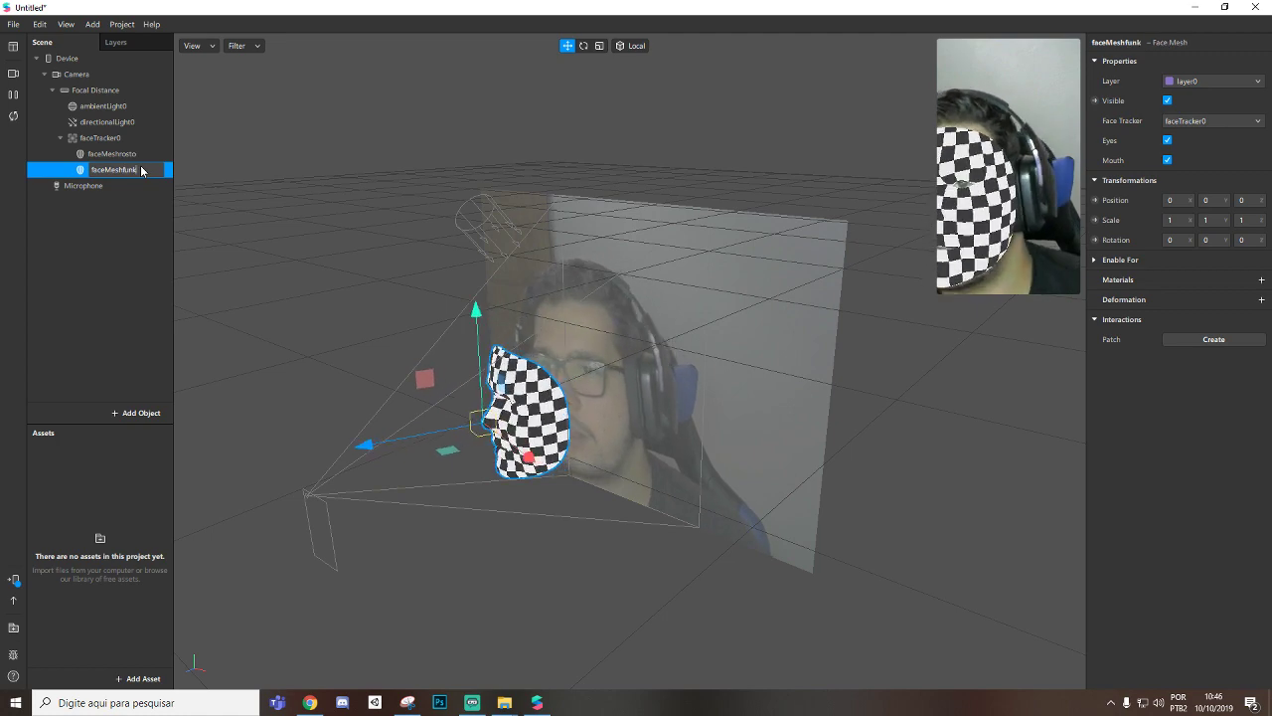
Step: Create a new separate material on each of the faceMeshrosto and faceMeshfunk meshes
left_click(135, 154)
left_click(134, 169)
left_click(135, 154)
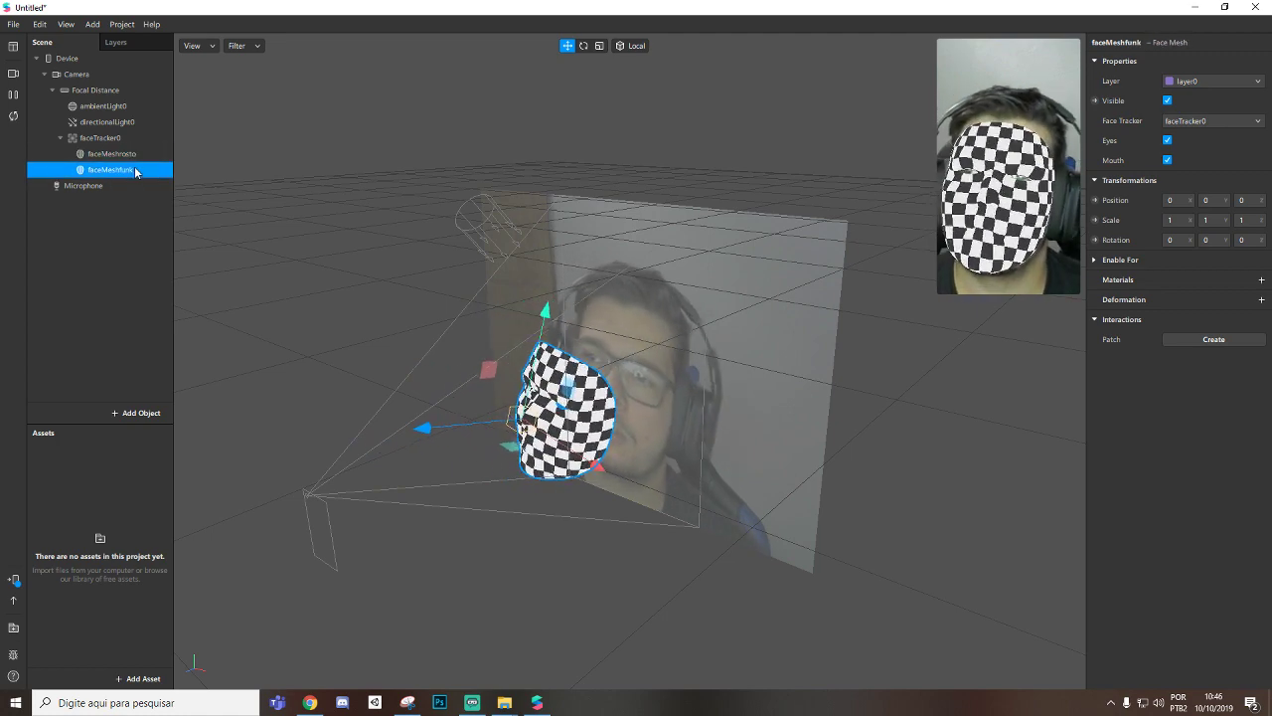
left_click(1260, 280)
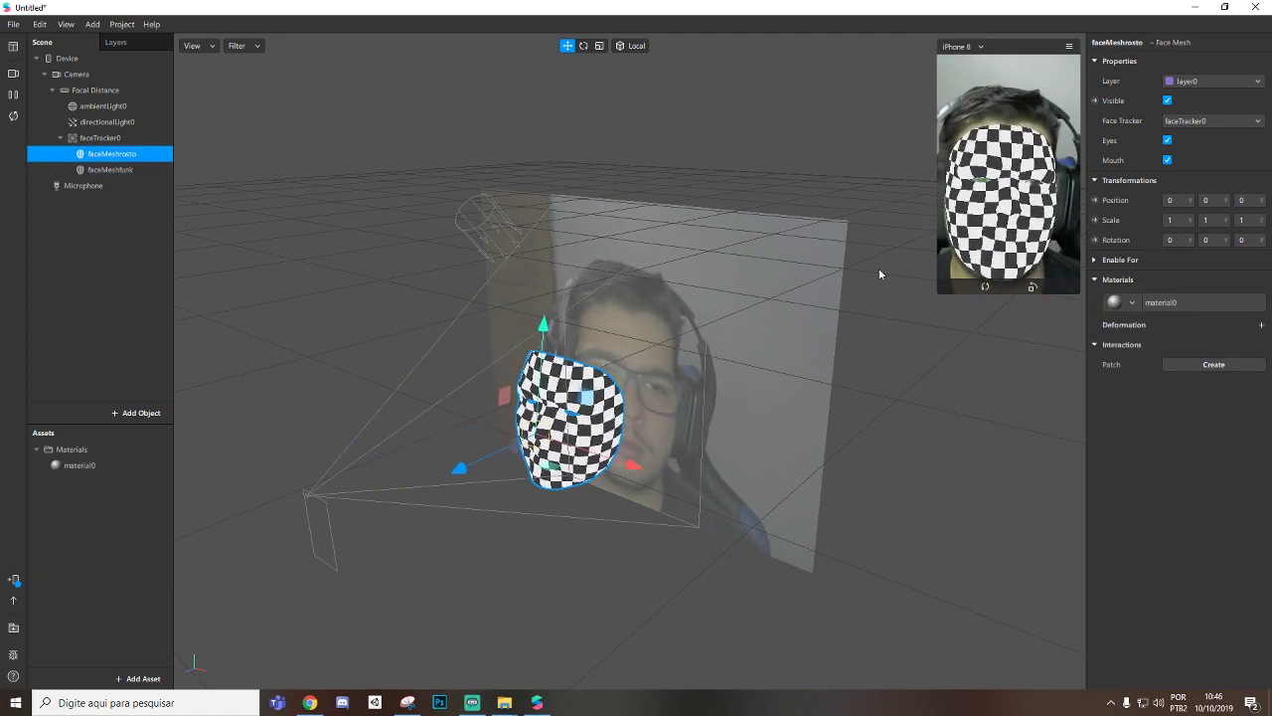
left_click(139, 169)
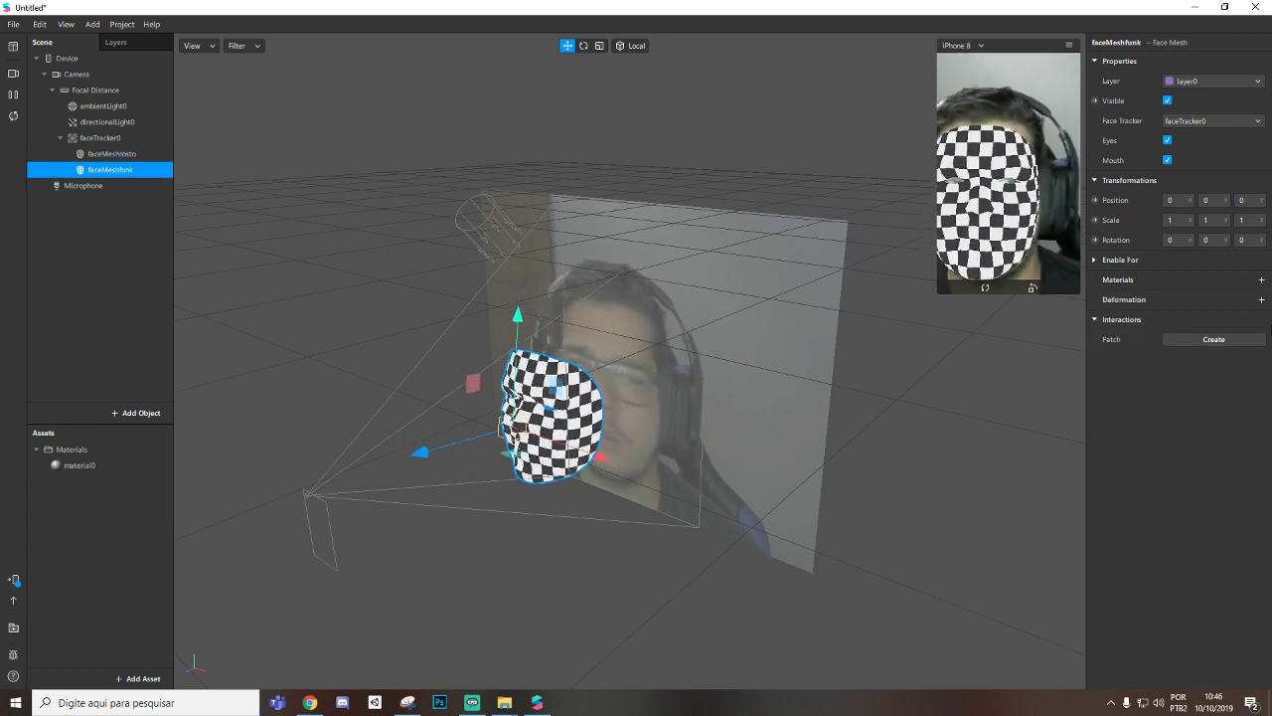
left_click(1259, 280)
left_click(1209, 322)
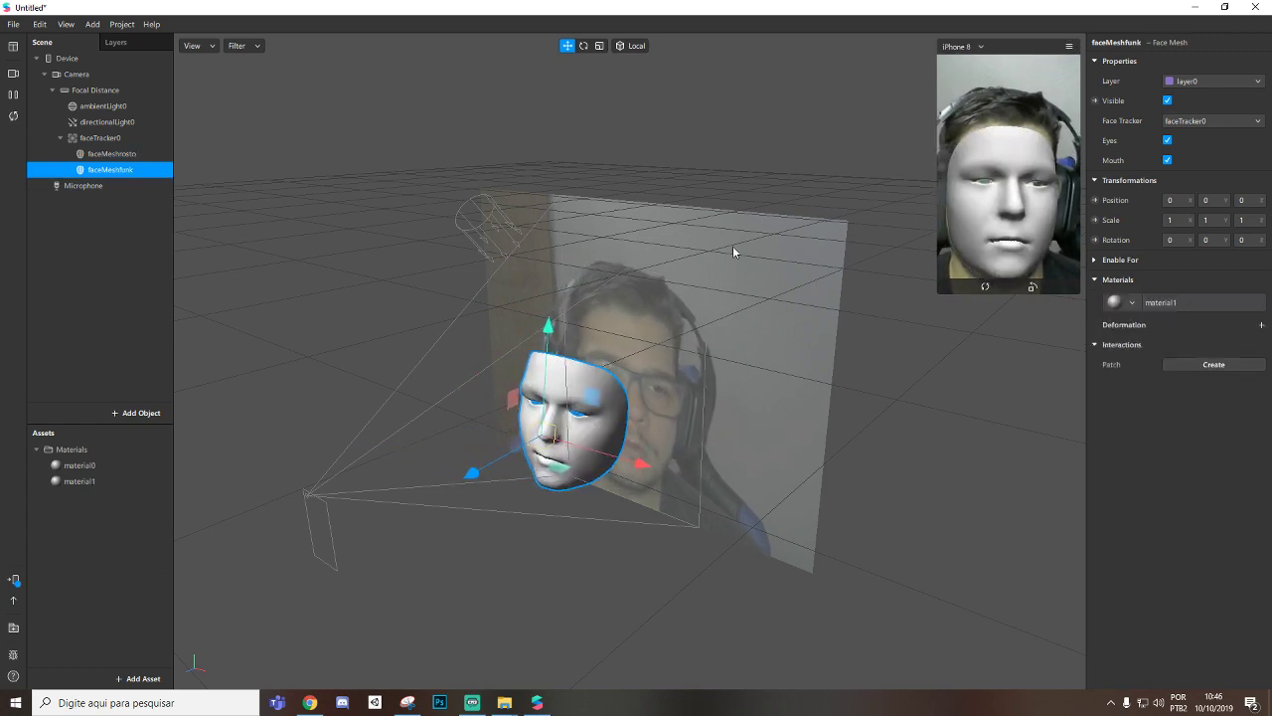
Step: Add texture extraction to the face tracker
left_click(132, 155)
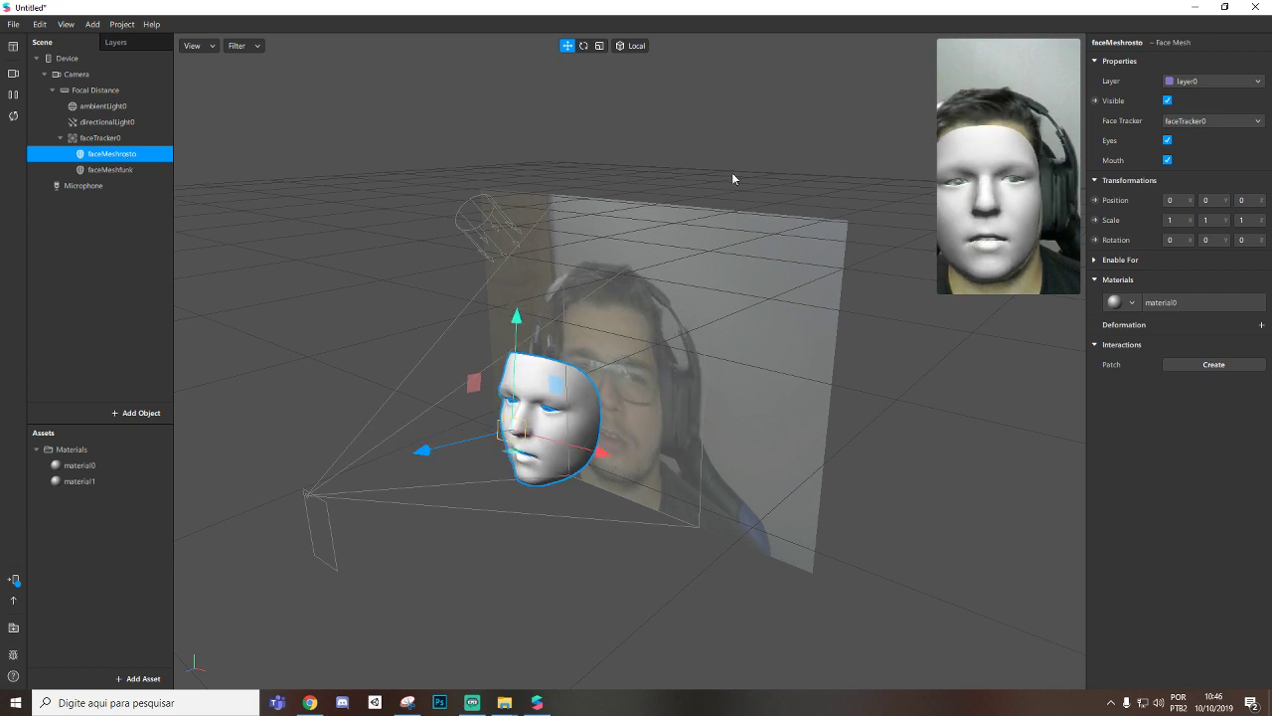
left_click(105, 137)
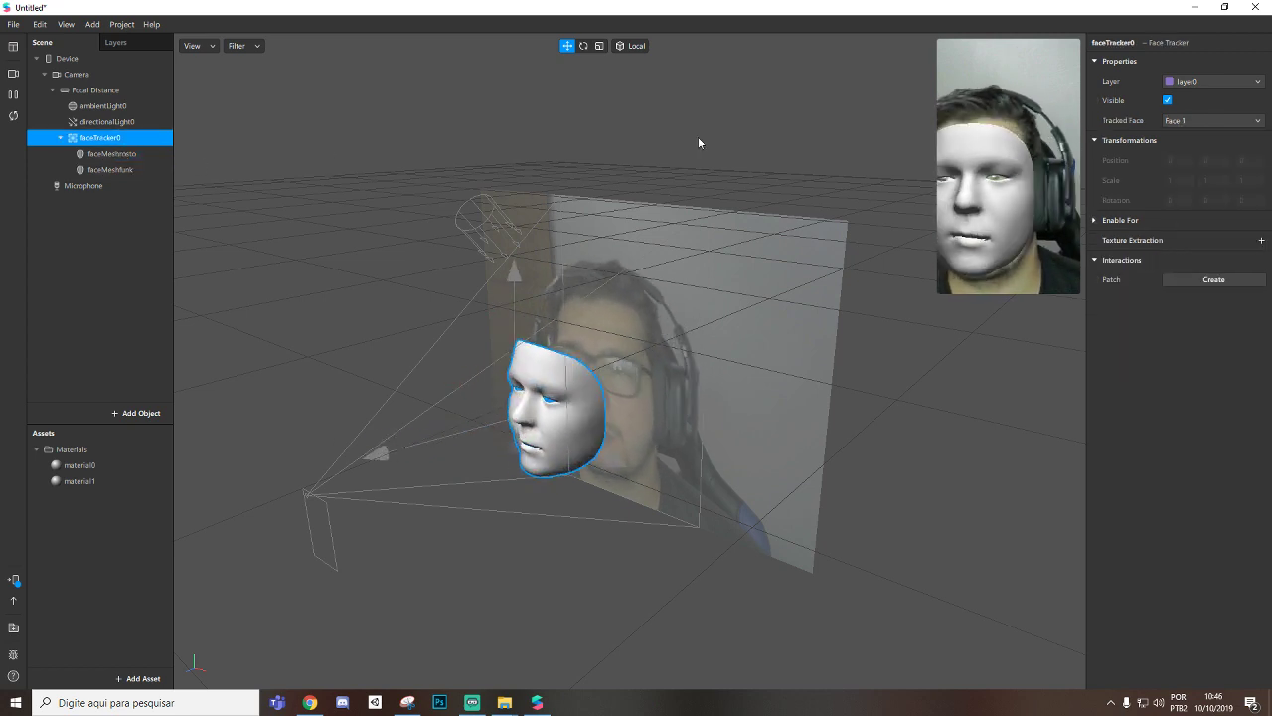
left_click(1262, 241)
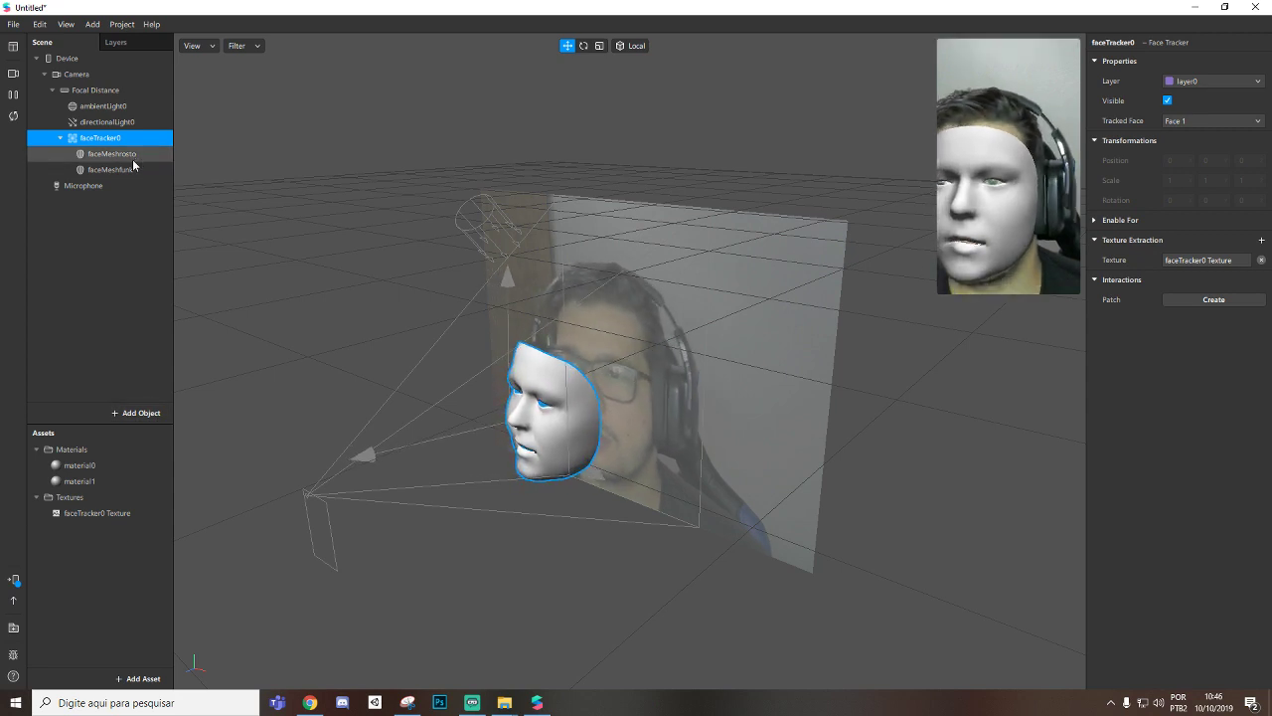
Step: Rename the material used by faceMeshrosto as materialrosto
left_click(77, 465)
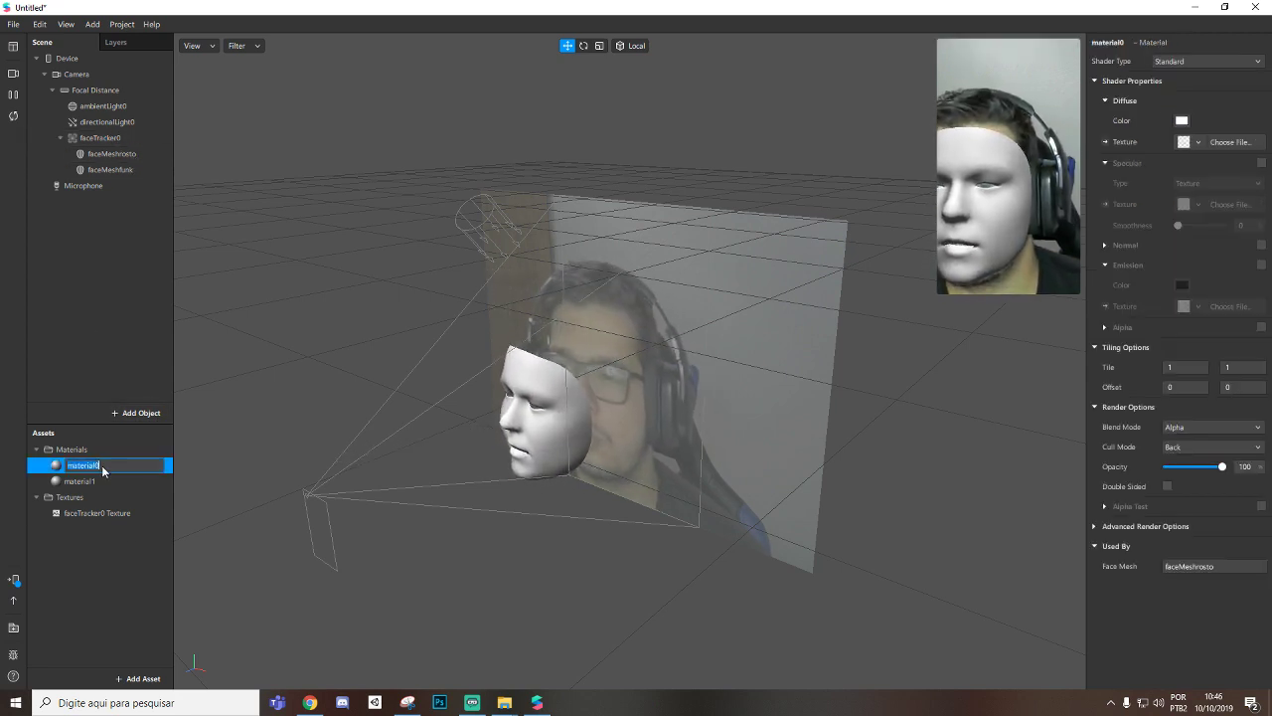
left_click(113, 467)
key("BackSpace")
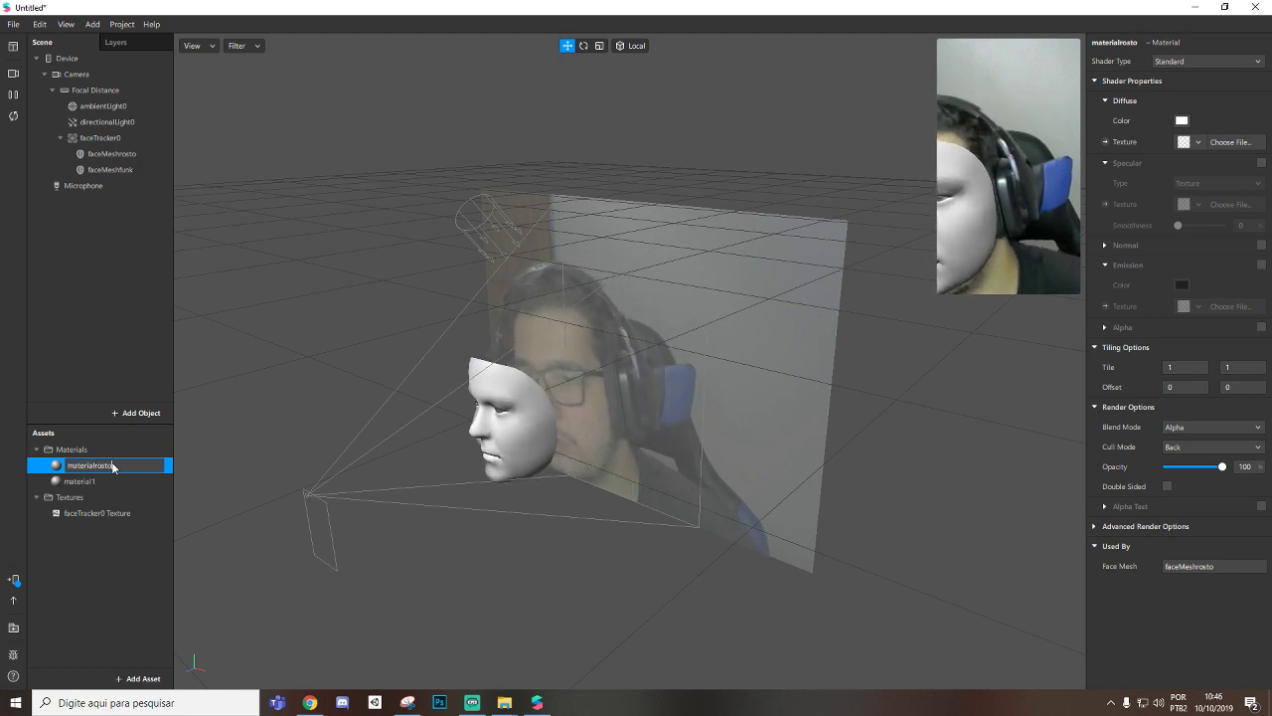
Step: Rename the material used by faceMeshfunk as materialfunk
left_click(86, 482)
right_click(88, 487)
left_click(132, 502)
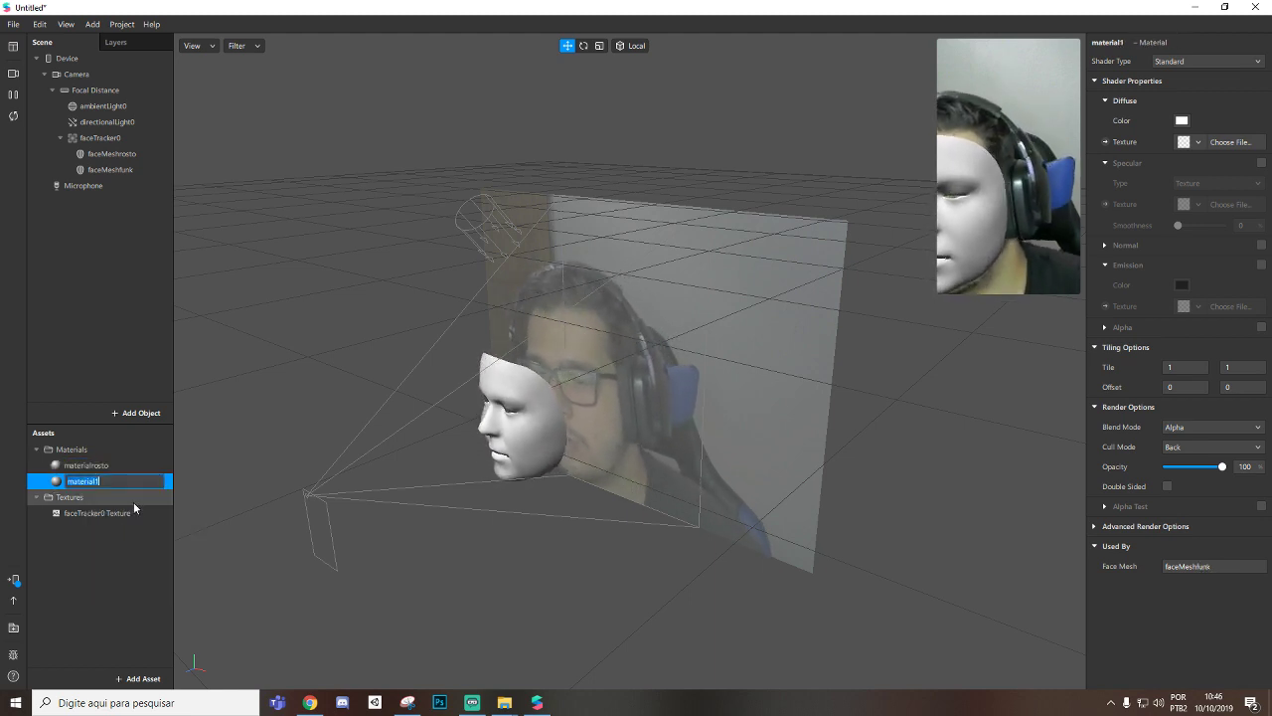
key("BackSpace")
type("funk")
key("Return")
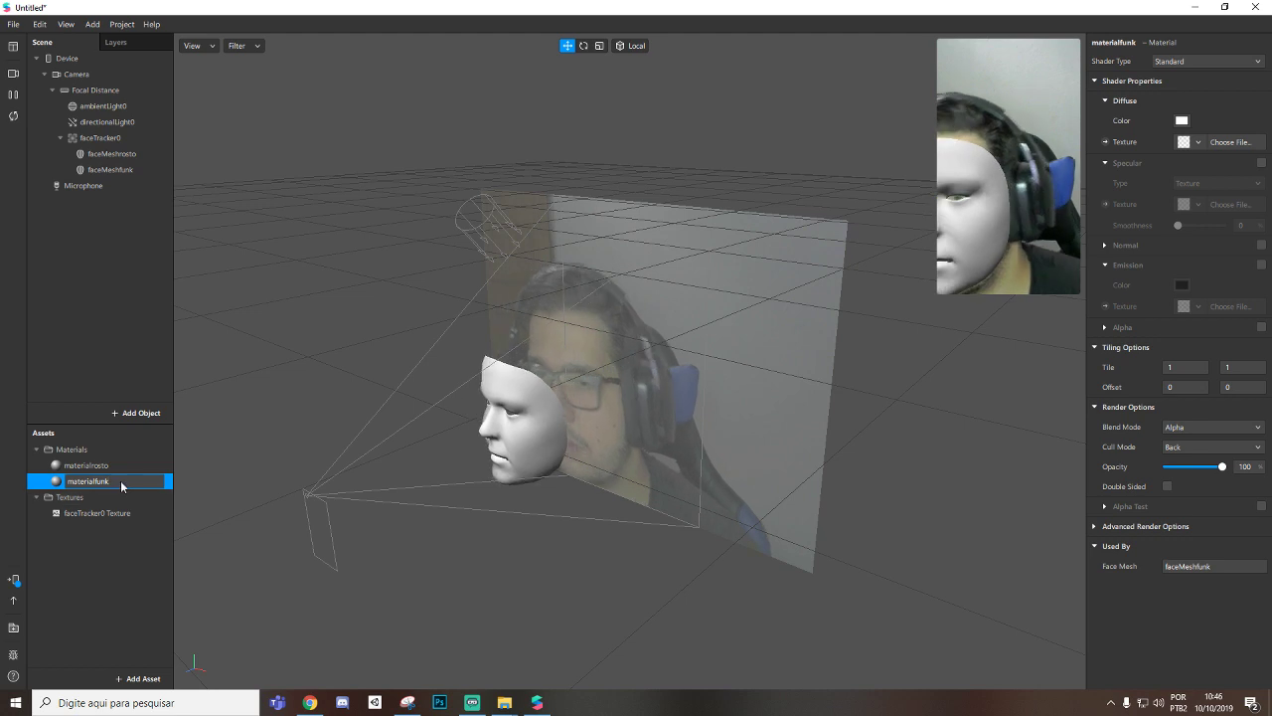
Step: Assign faceTracker0 Texture as the diffuse texture of materialrosto and set its shader type to Flat
left_click(93, 466)
left_click(1199, 142)
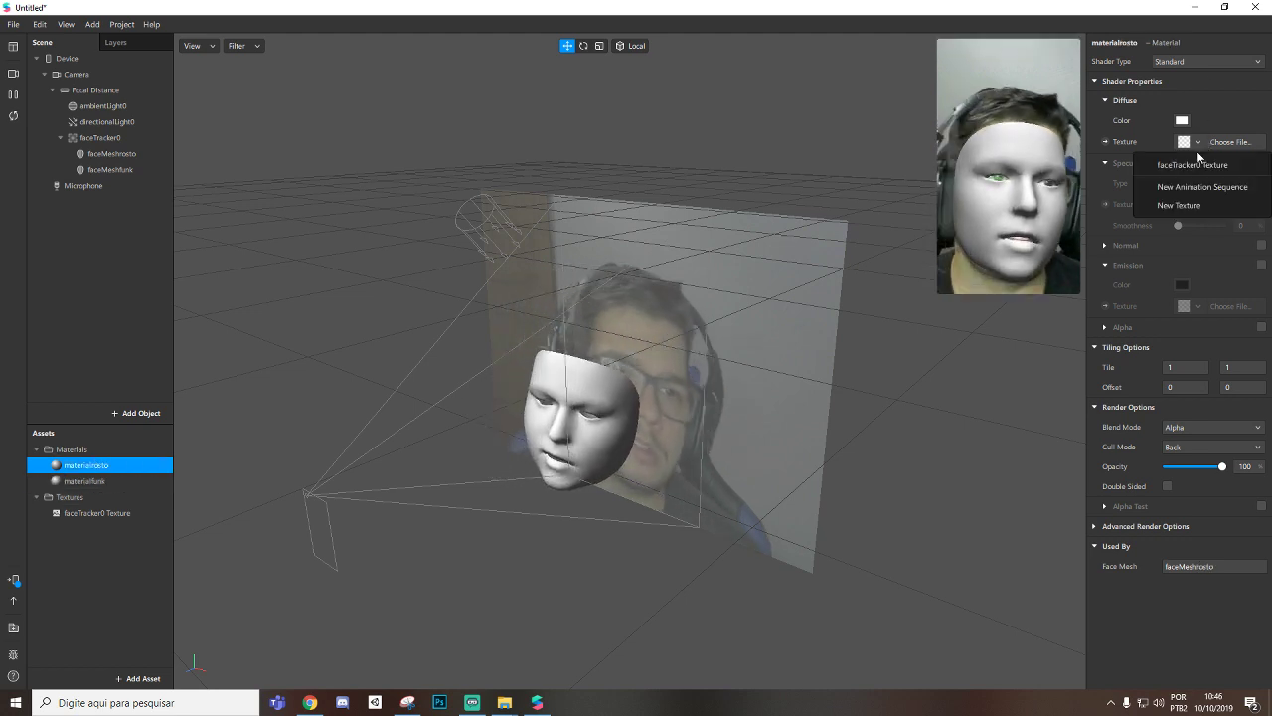
left_click(1198, 159)
left_click(1189, 62)
left_click(1189, 69)
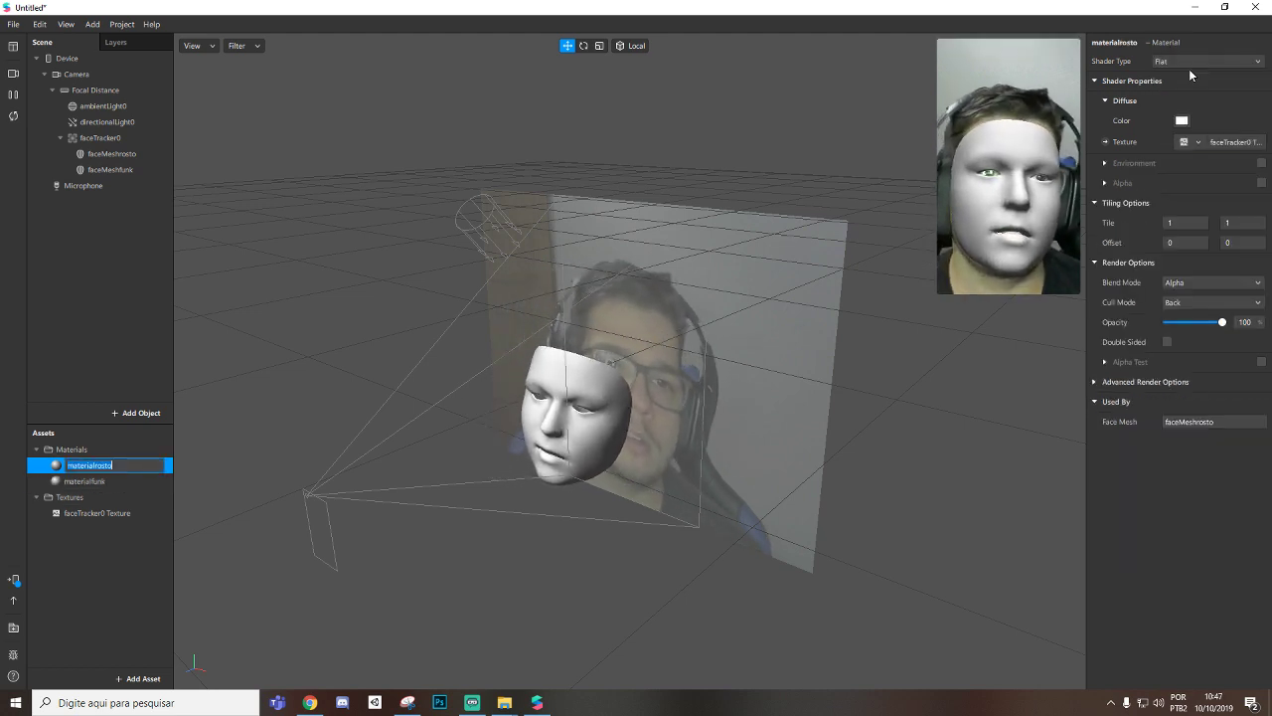
key("F2")
Step: Import the twerk5 image from the Aulas > Aula Funk Face folder on the desktop into the project's assets
left_click(109, 169)
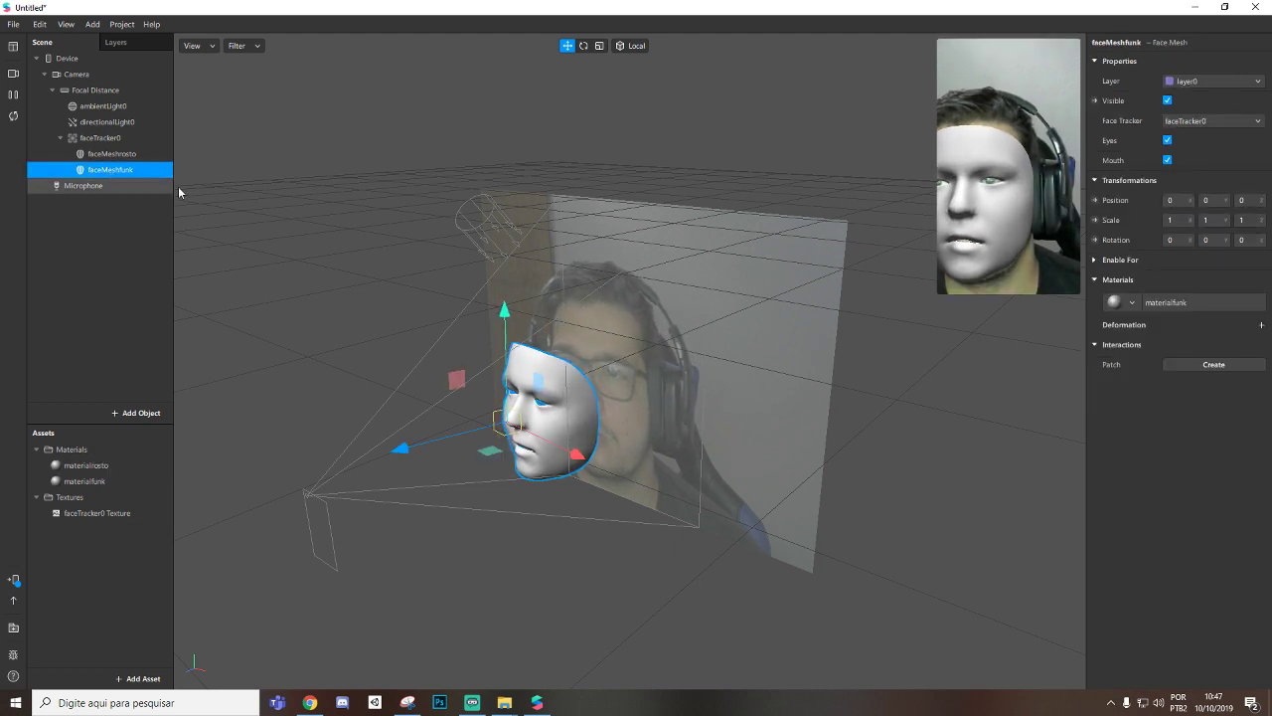
mouse_move(504, 702)
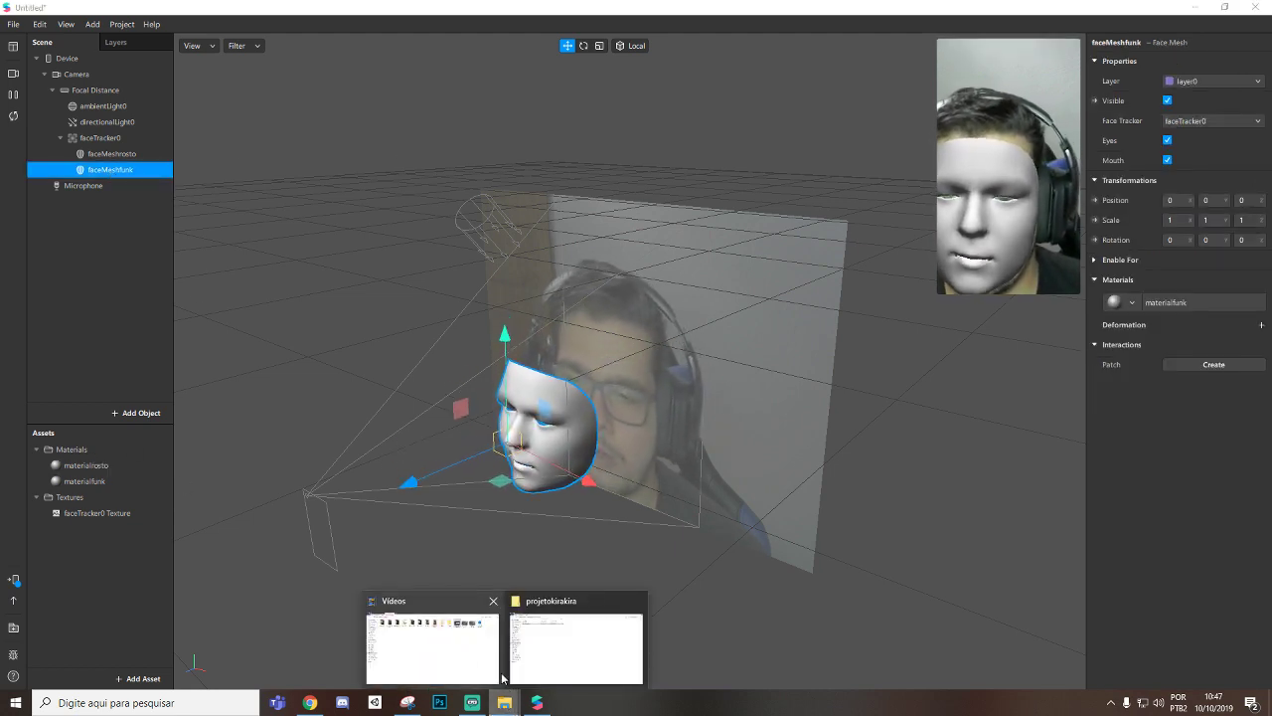
left_click(548, 650)
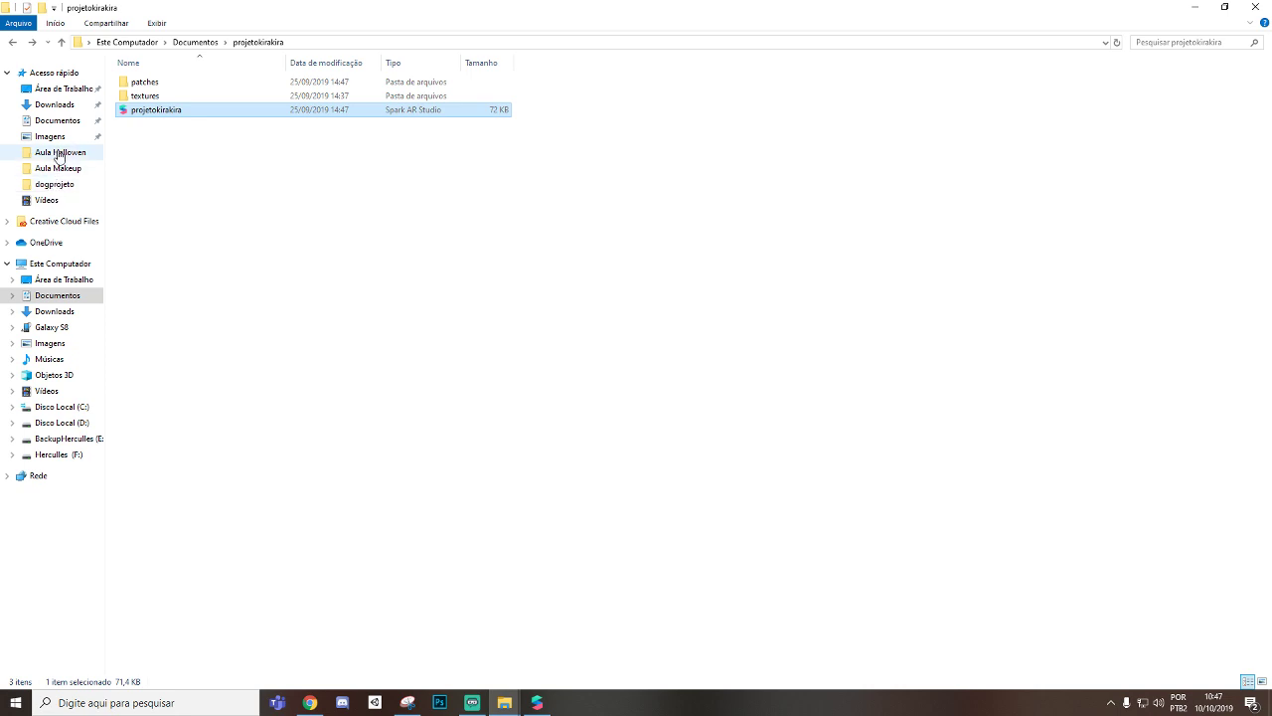
left_click(58, 168)
left_click(256, 42)
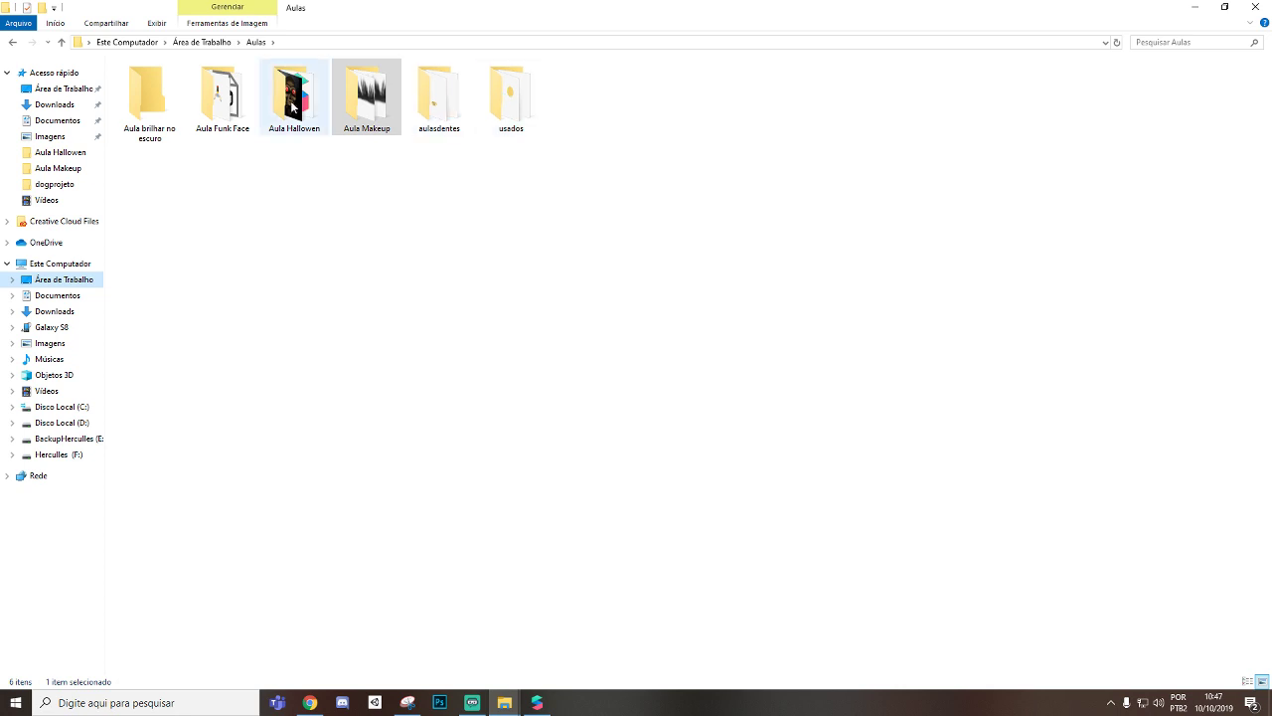
left_click(219, 97)
double_click(217, 96)
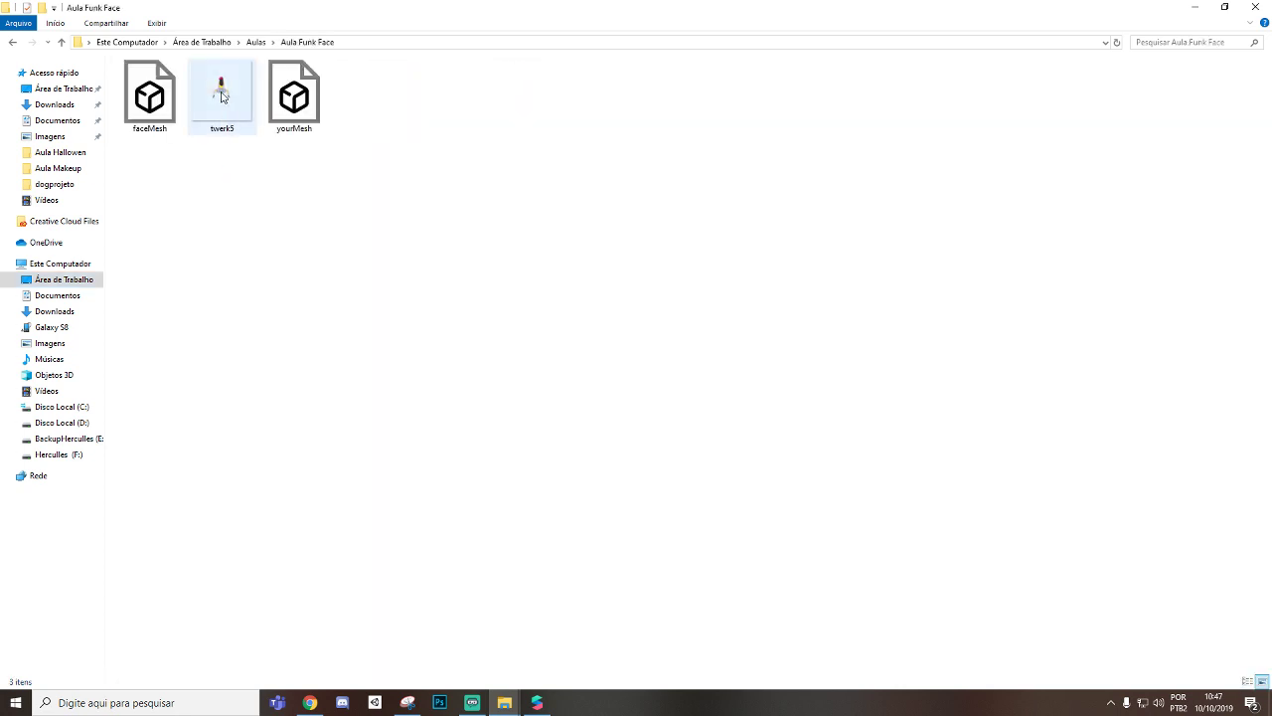
left_click_drag(221, 93, 98, 543)
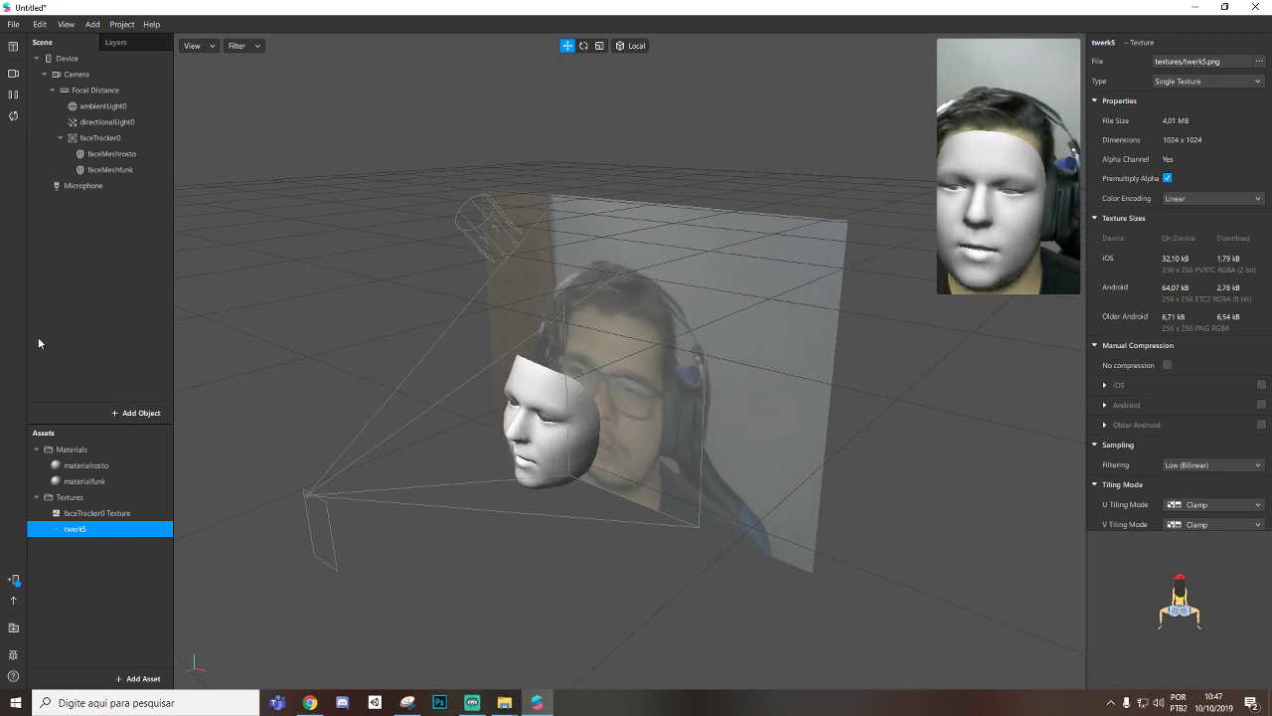
Step: Assign twerk5 as the diffuse texture of materialfunk and enlarge the device preview
left_click(95, 482)
left_click(1198, 142)
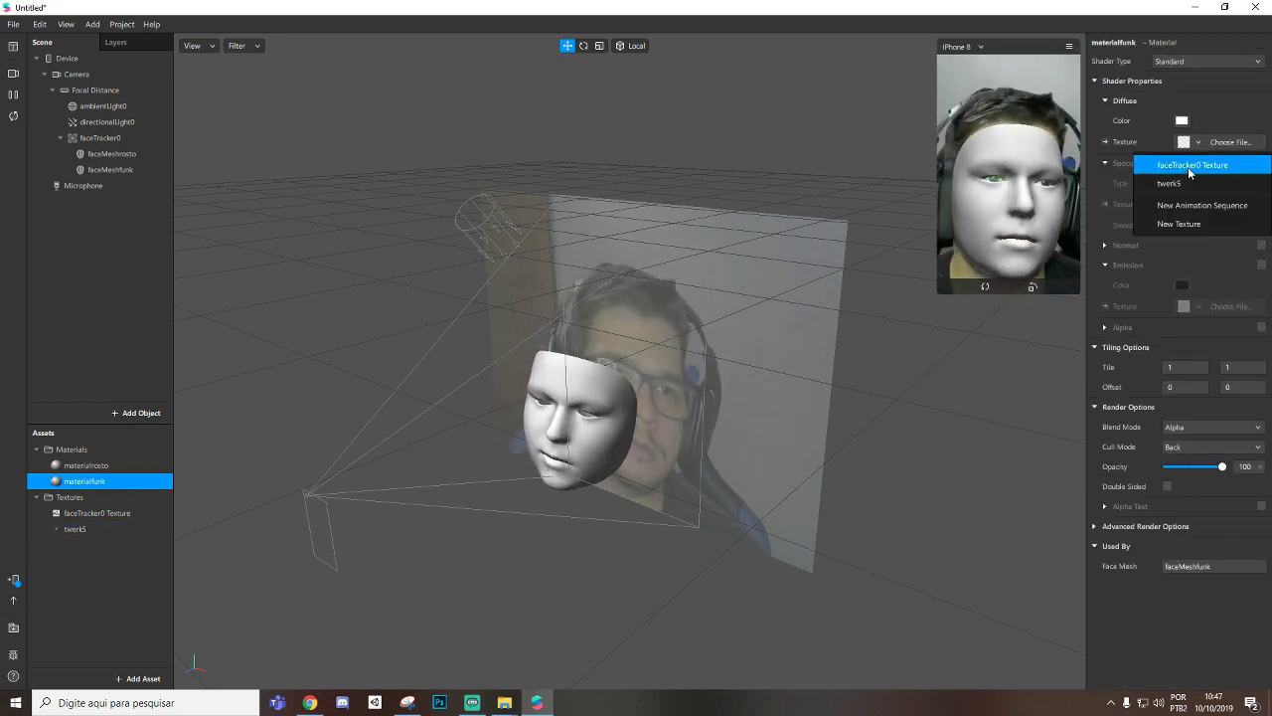
left_click(1186, 183)
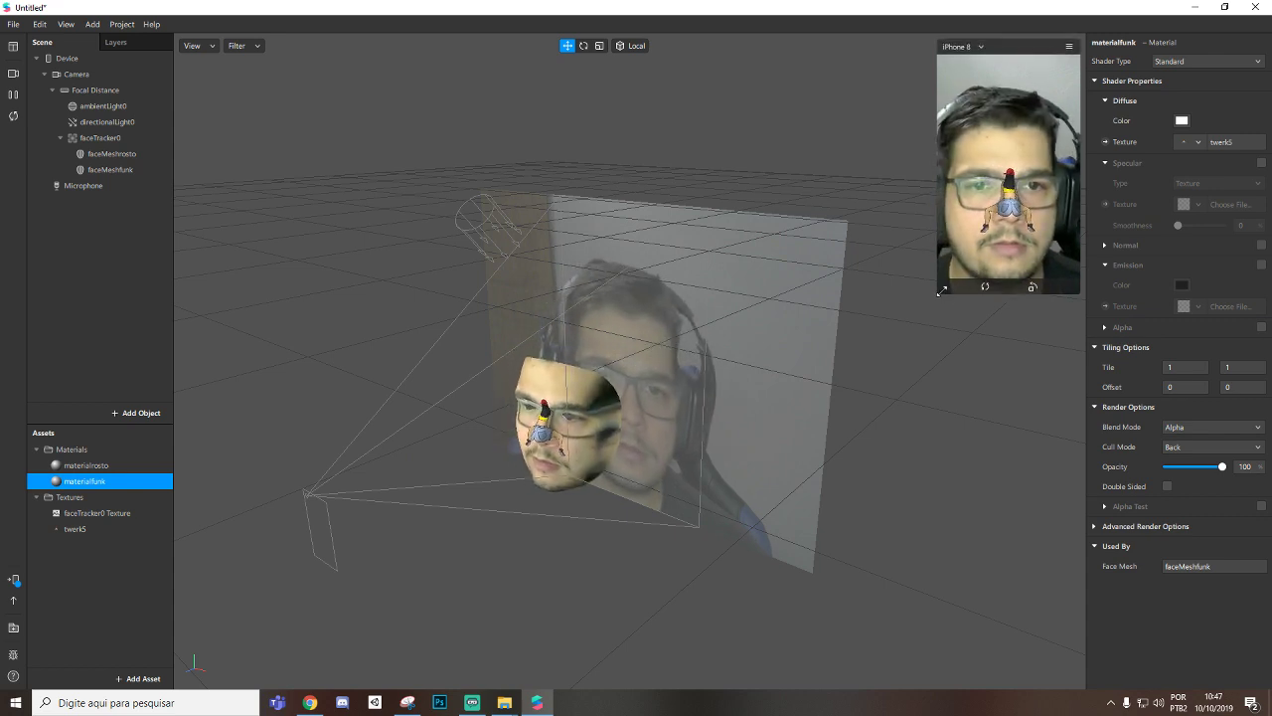
left_click_drag(942, 290, 806, 547)
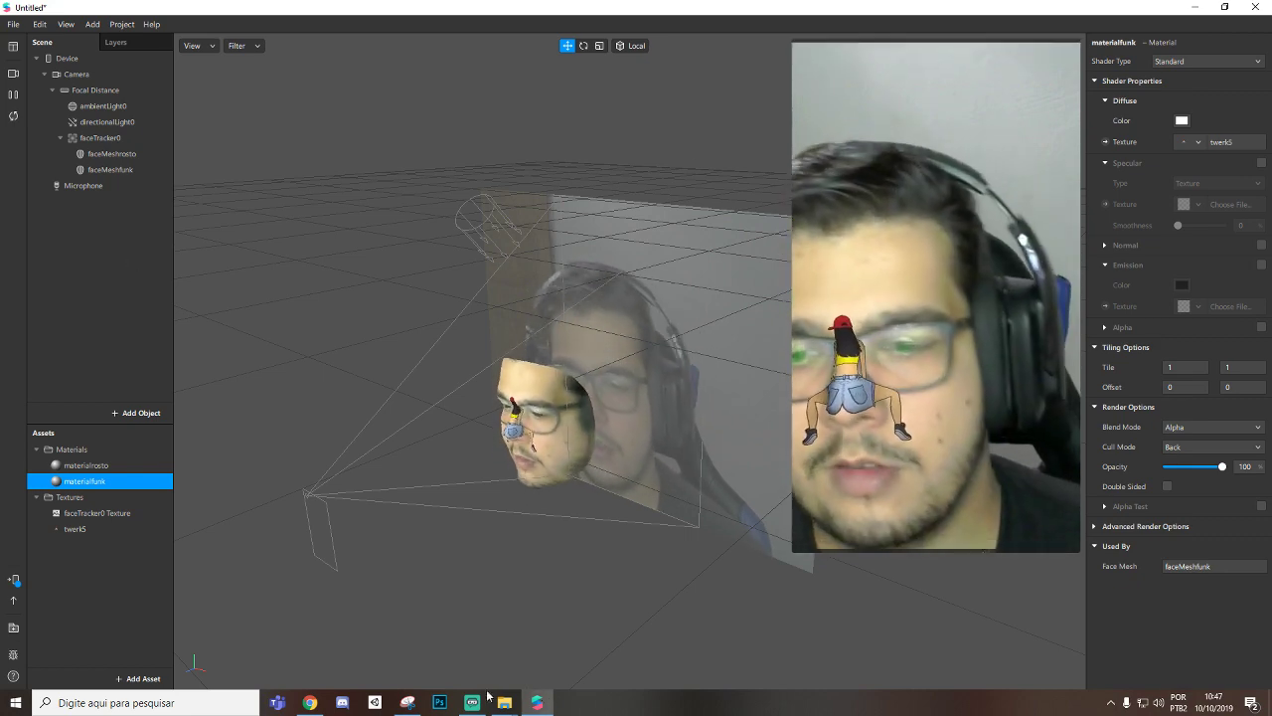
Step: Switch to Chrome, open the SculptGL web app from the search results, and clear its default scene
left_click(310, 702)
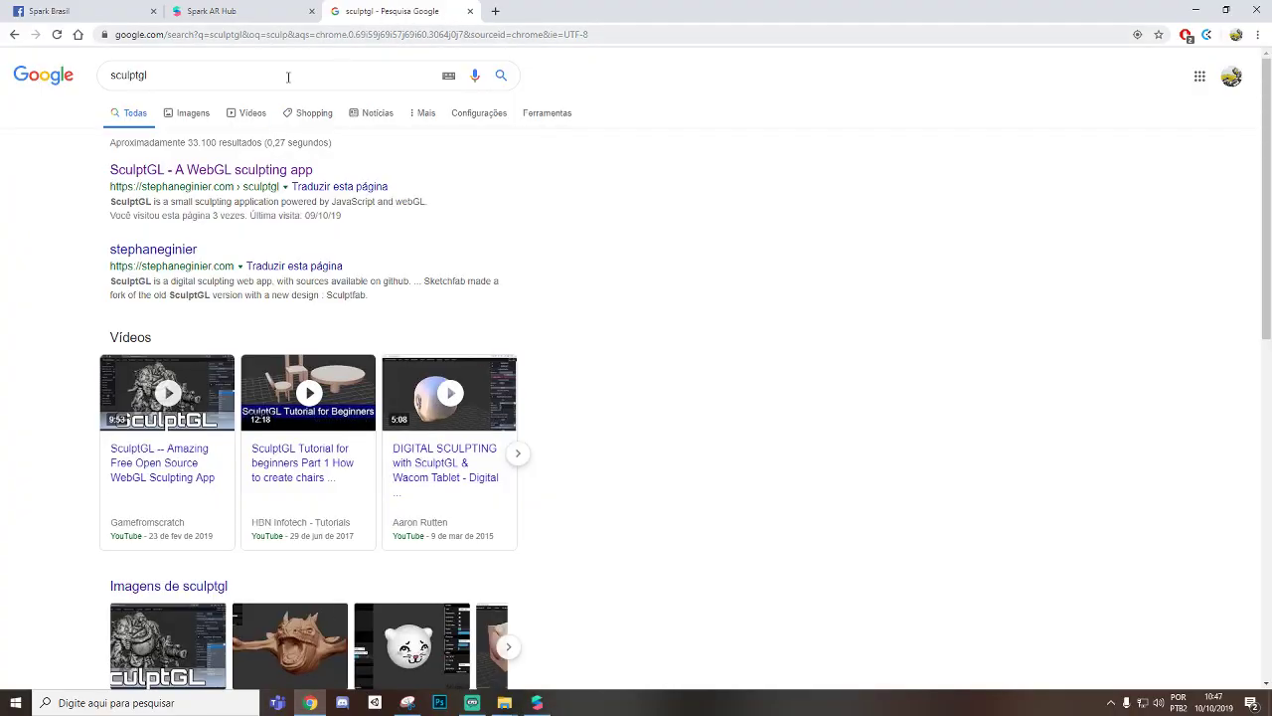
left_click(208, 171)
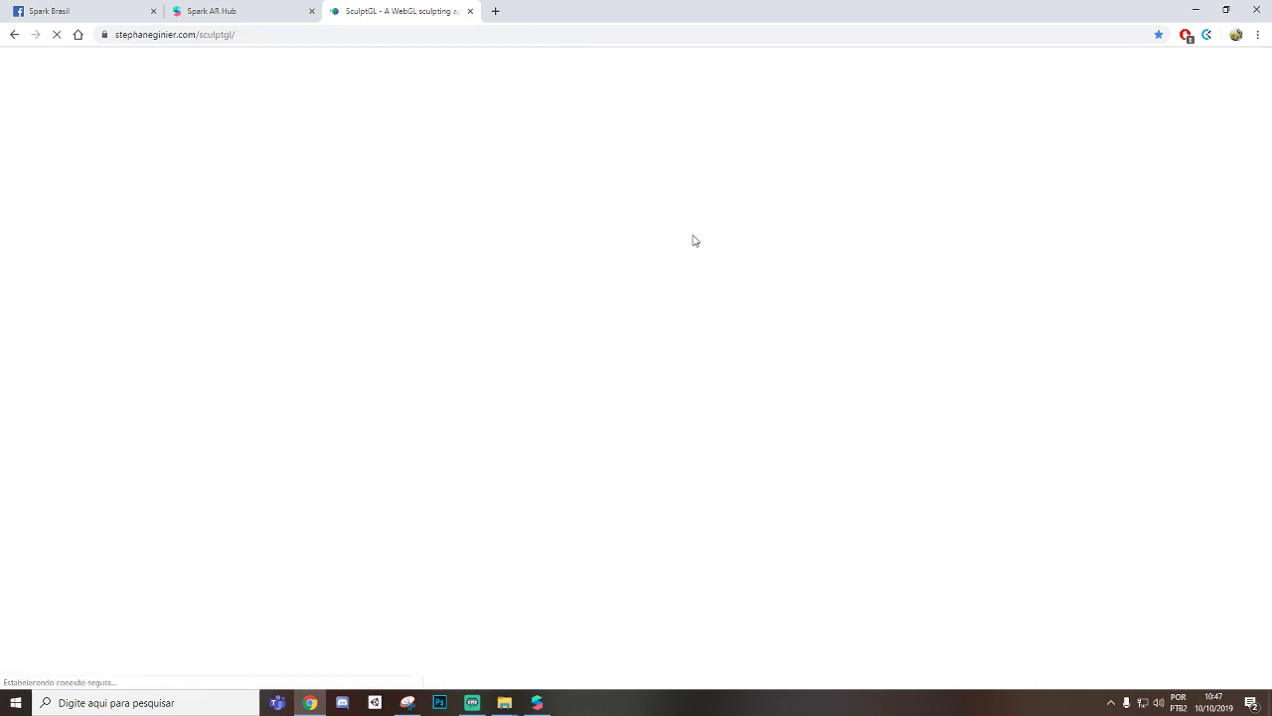
scroll(531, 235, "down", 3)
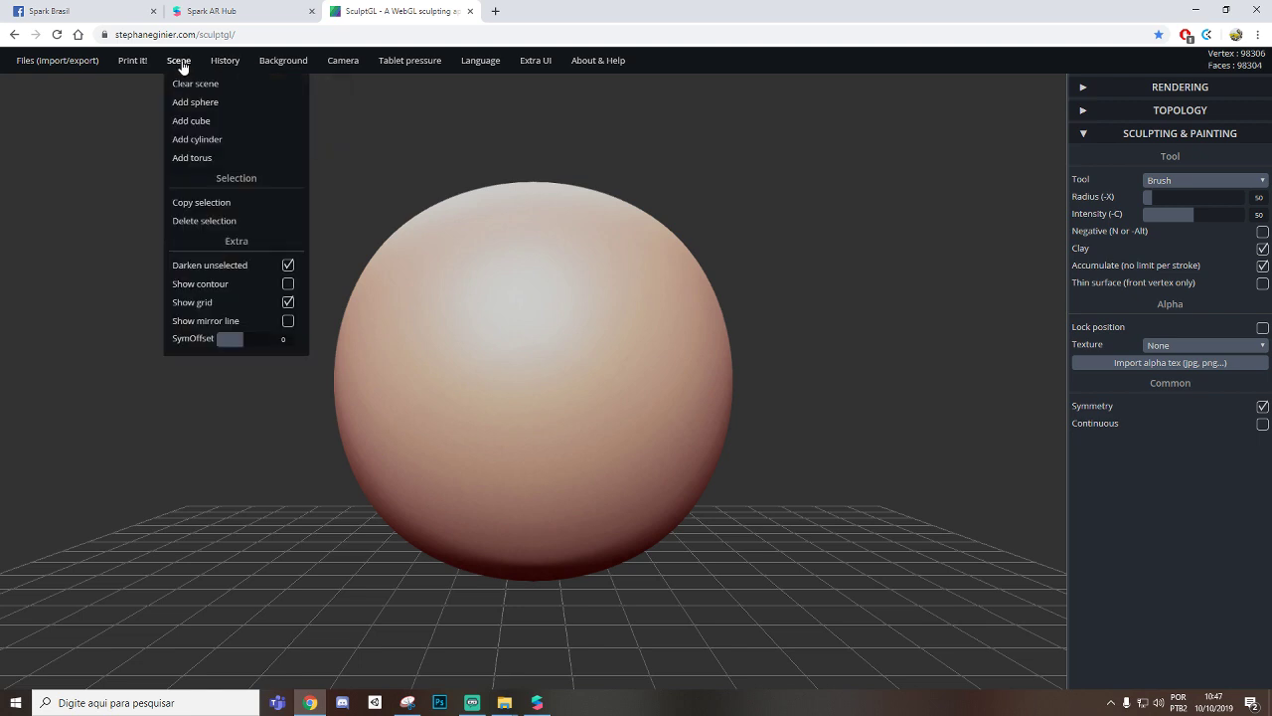
left_click(184, 86)
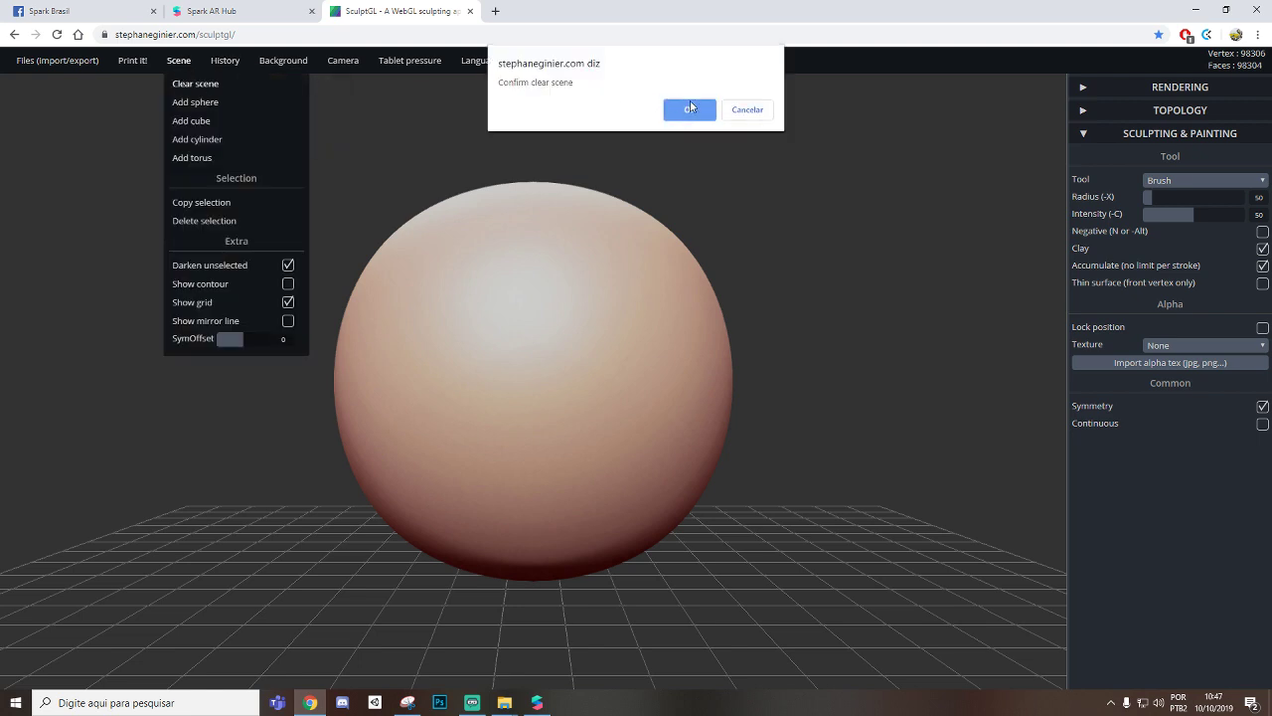
left_click(690, 107)
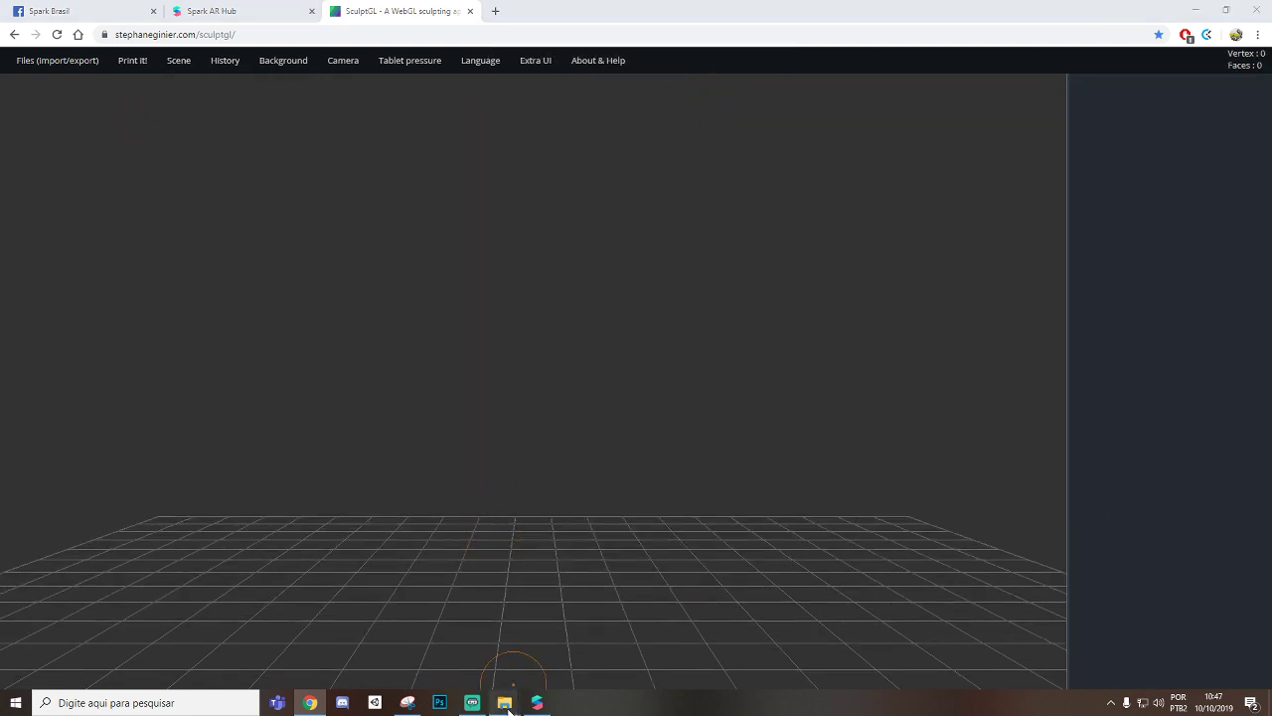
Step: Bring the faceMesh file from the Aula Funk Face folder into the empty SculptGL scene
mouse_move(508, 706)
left_click(591, 659)
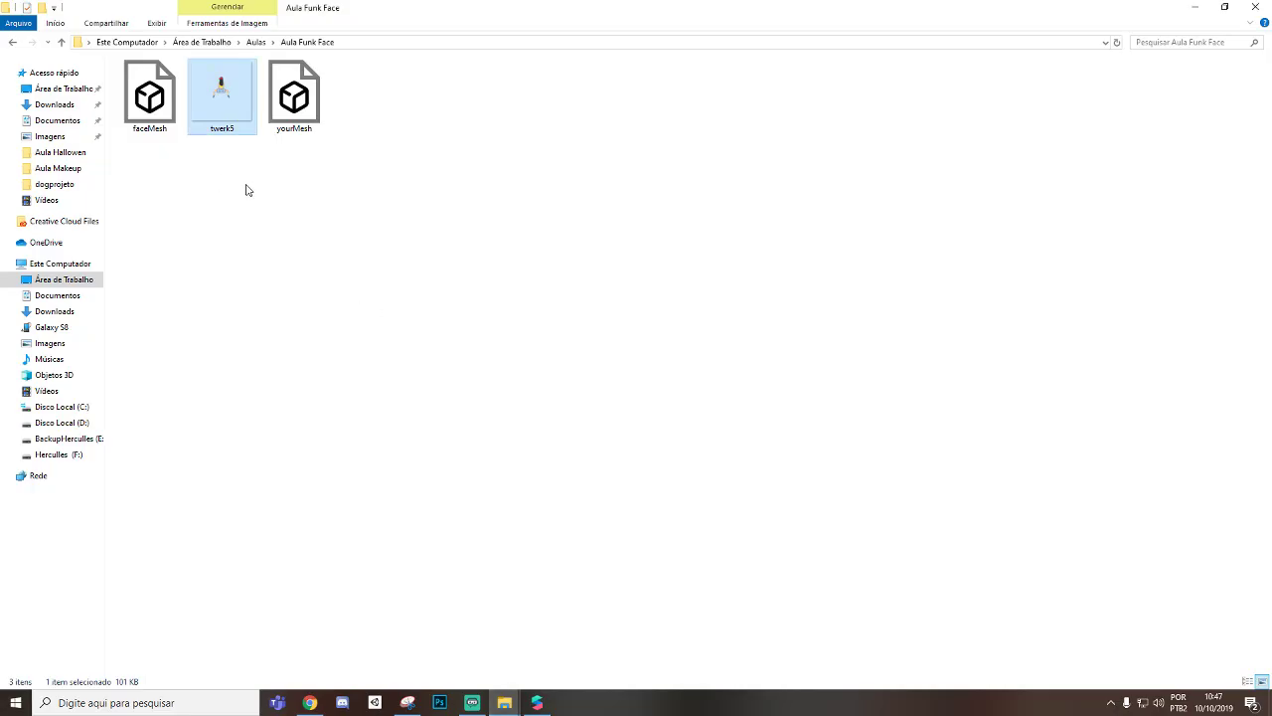
left_click(459, 346)
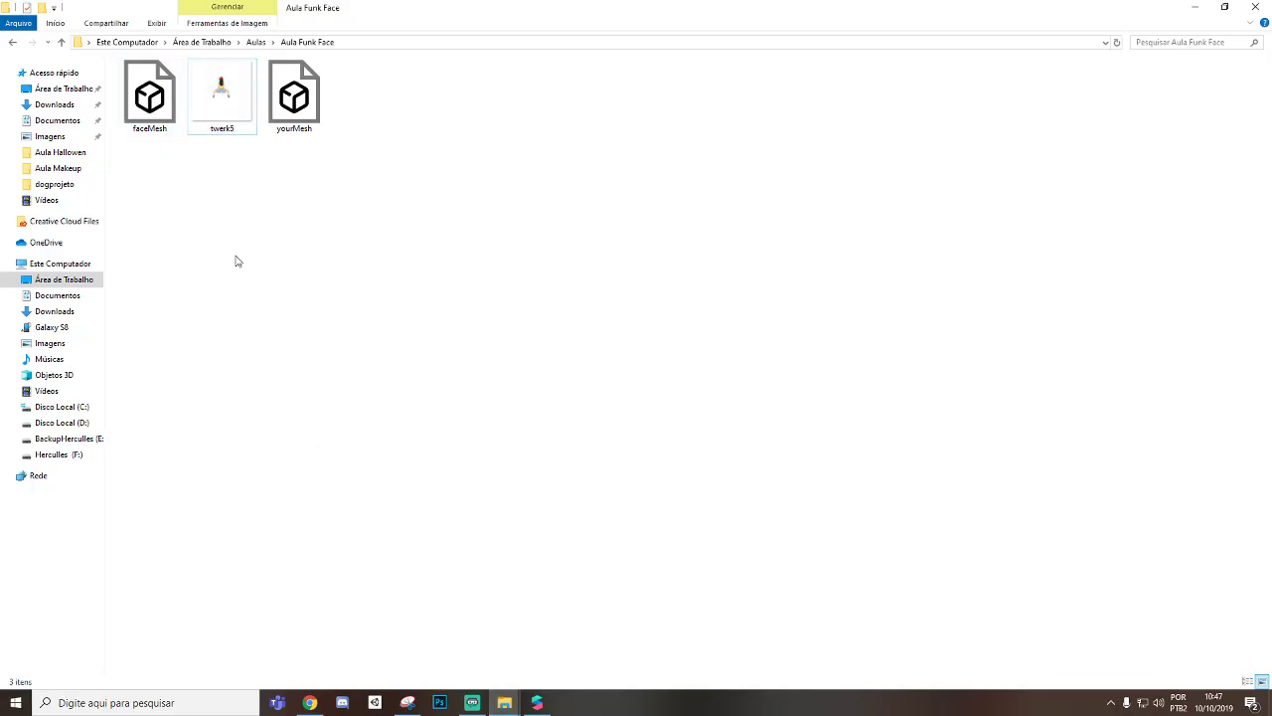
key("alt+Tab")
mouse_move(146, 111)
left_mouse_down()
mouse_move(491, 430)
mouse_move(583, 388)
left_mouse_up()
scroll(569, 388, "down", 3)
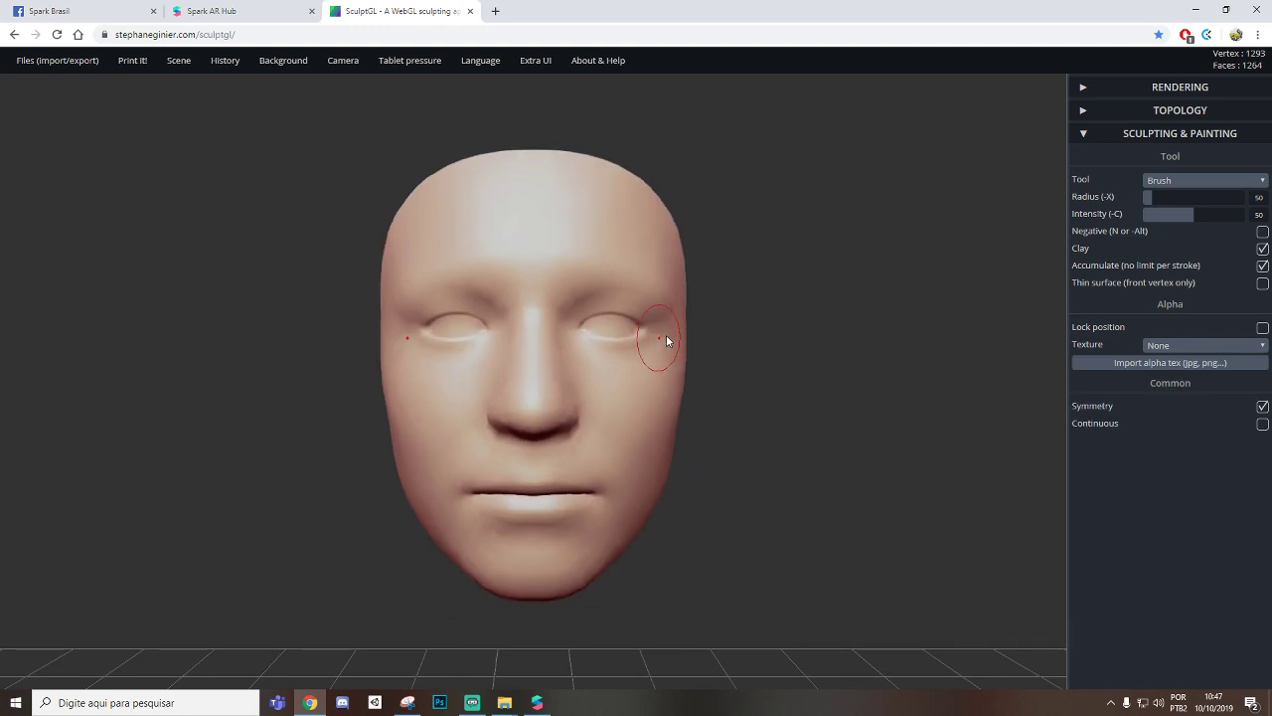
scroll(668, 340, "down", 1)
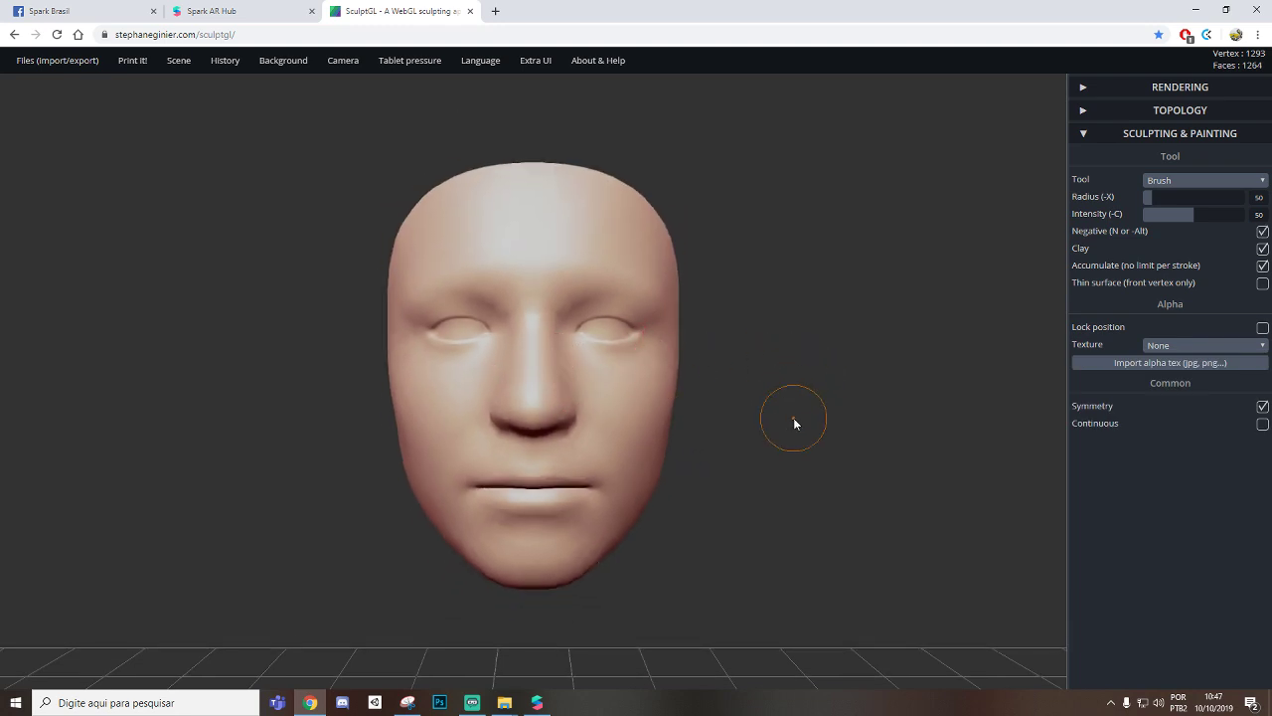
left_click_drag(793, 422, 726, 430)
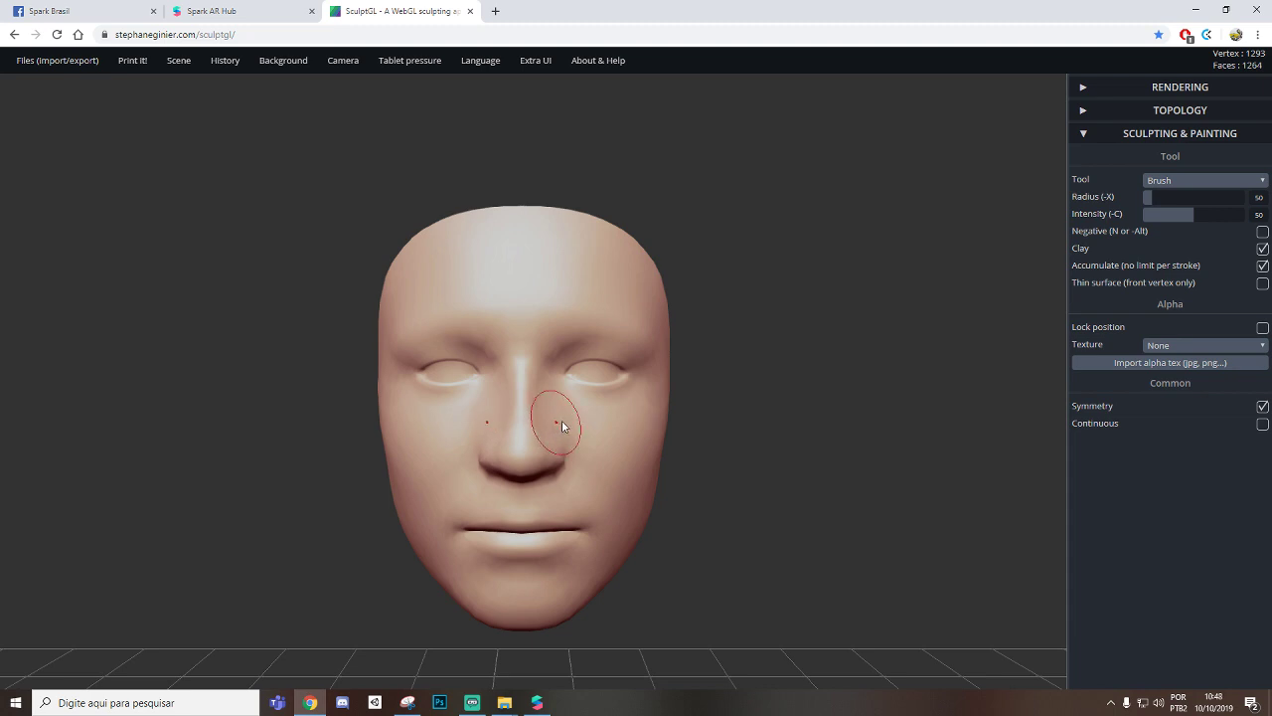
Step: Pull the tip of the nose outward and upward using the Drag tool with a radius of 89
left_click(1172, 184)
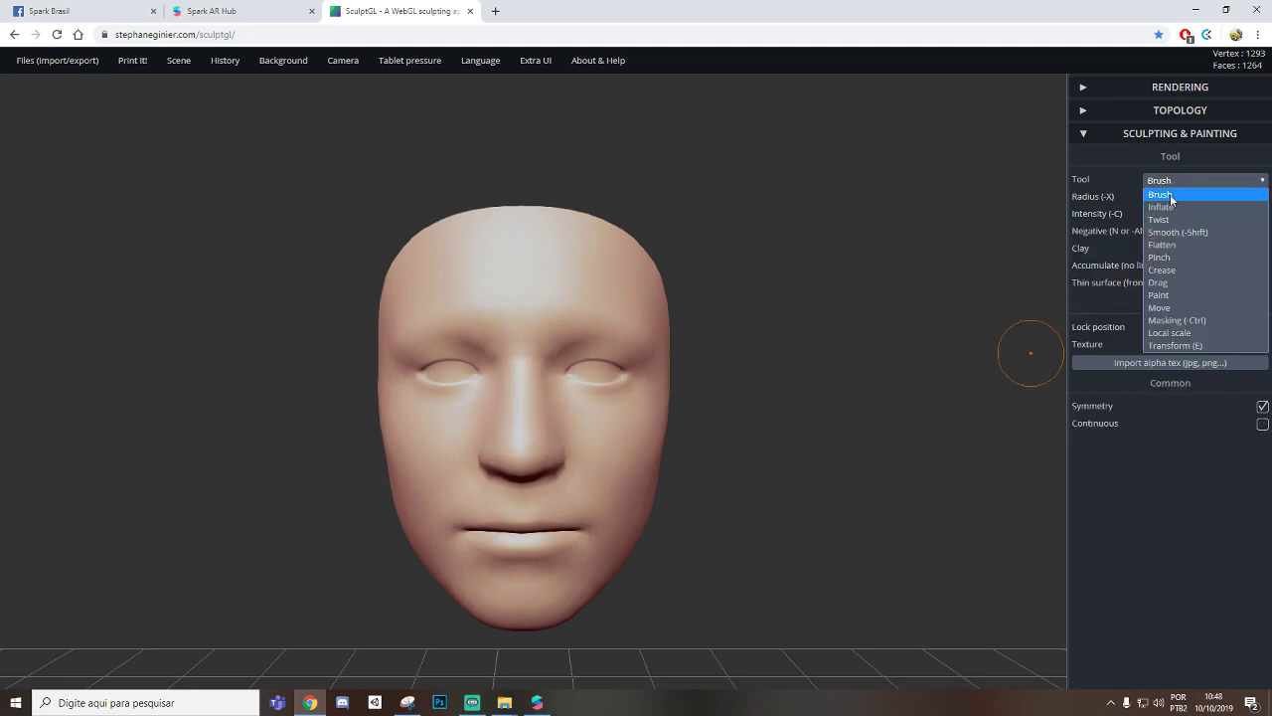
left_click(1178, 284)
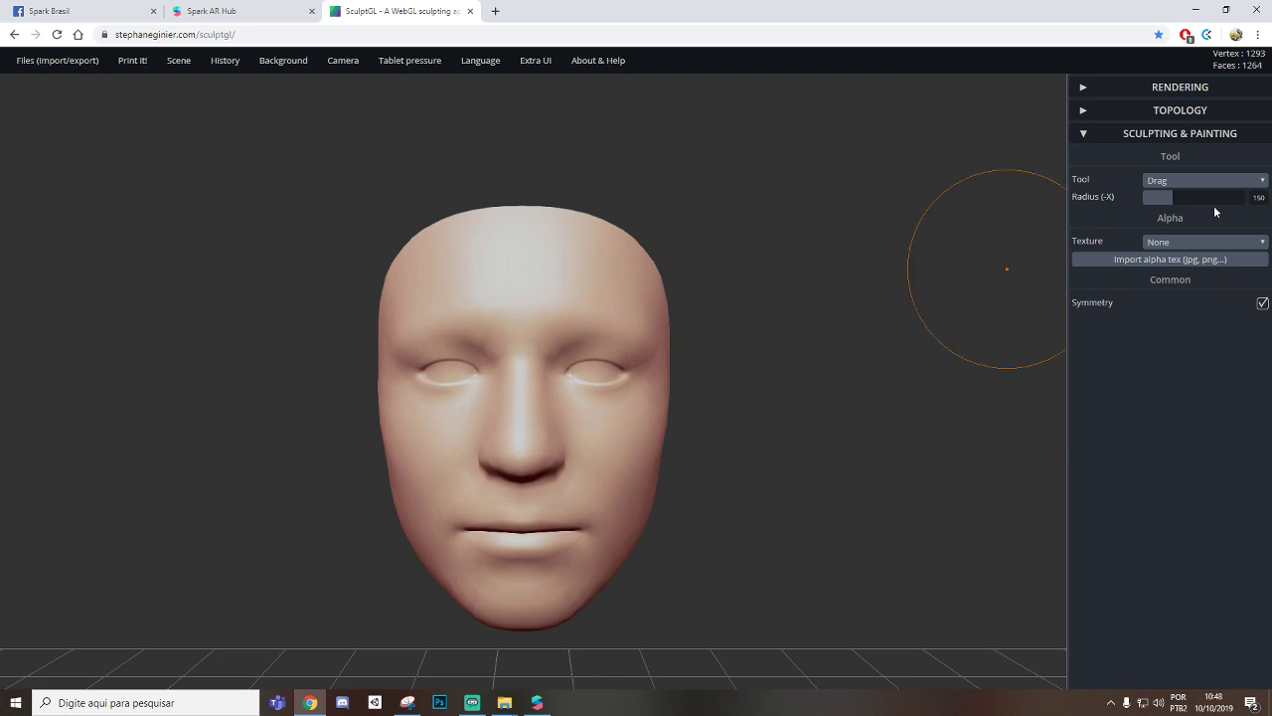
left_click_drag(1173, 196, 1164, 195)
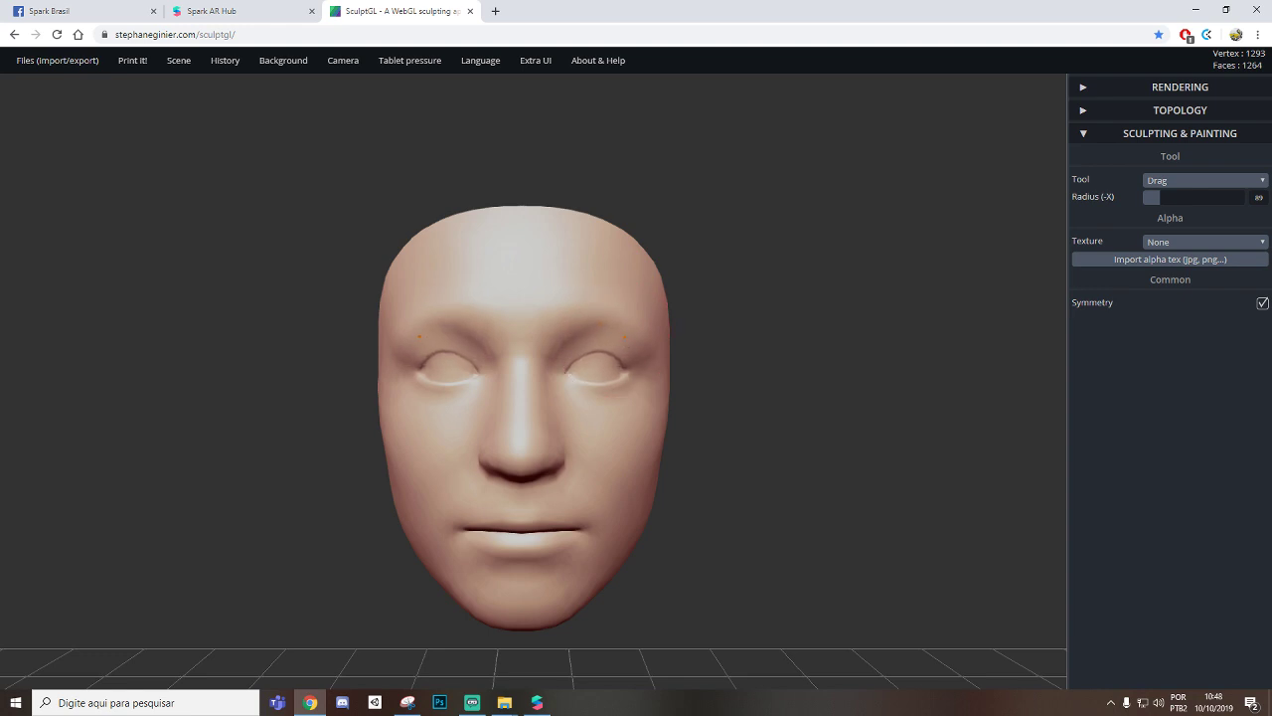
middle_click_drag(764, 526, 786, 475)
mouse_move(762, 475)
left_mouse_down()
mouse_move(1046, 477)
mouse_move(875, 514)
mouse_move(785, 487)
left_mouse_up()
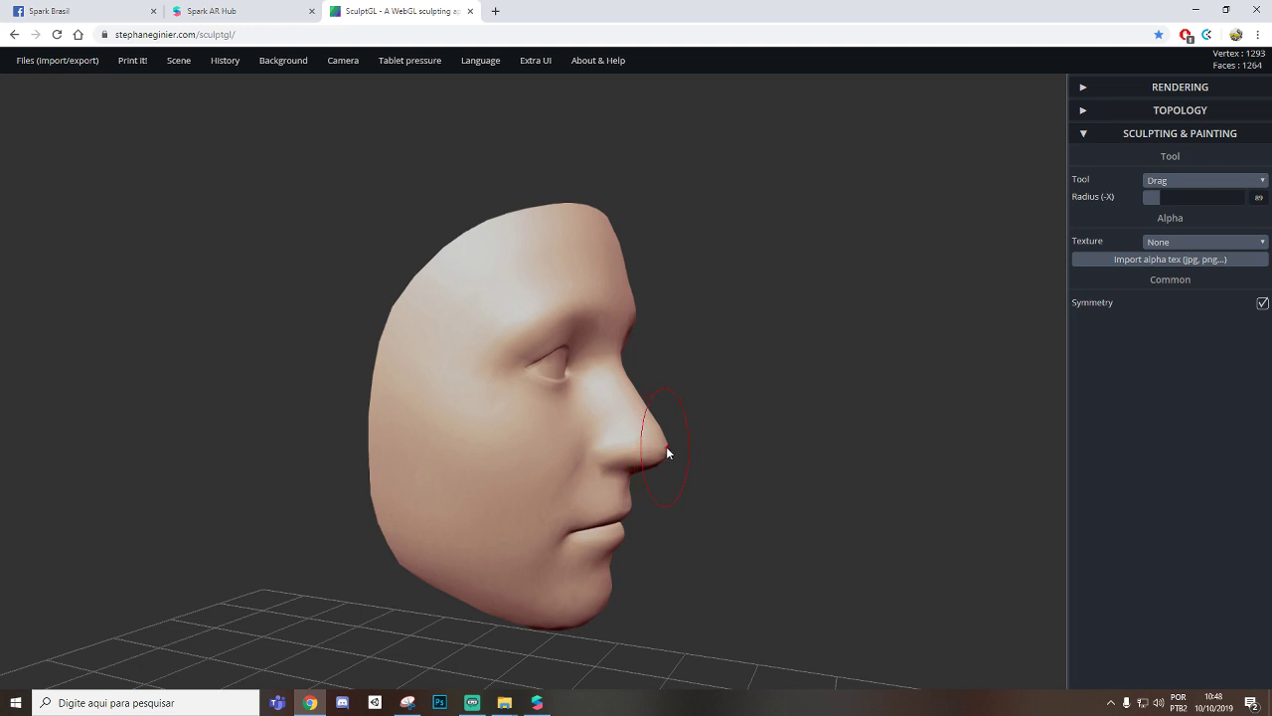
left_click_drag(666, 446, 686, 442)
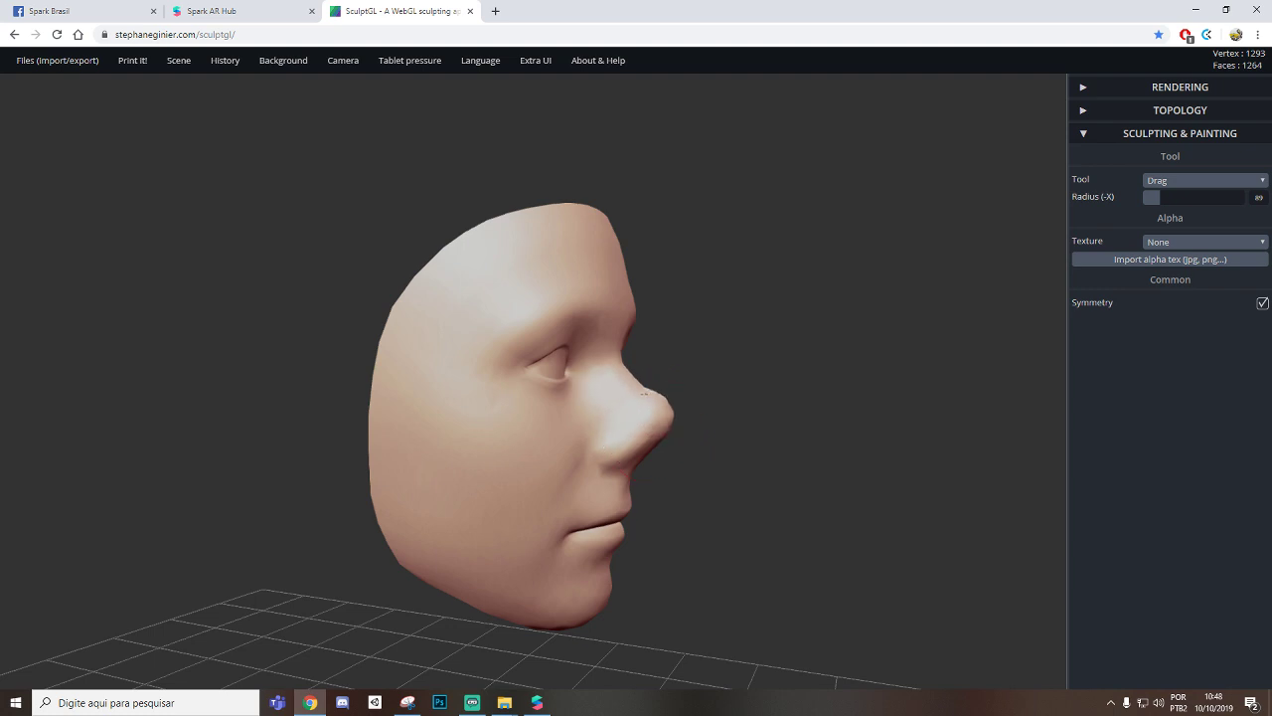
Step: Try to reshape the mouth with the Drag tool, undo that stroke, and inspect the face from several angles
mouse_move(796, 484)
left_mouse_down()
mouse_move(746, 463)
mouse_move(497, 459)
mouse_move(511, 475)
left_mouse_up()
left_click_drag(799, 545, 802, 548)
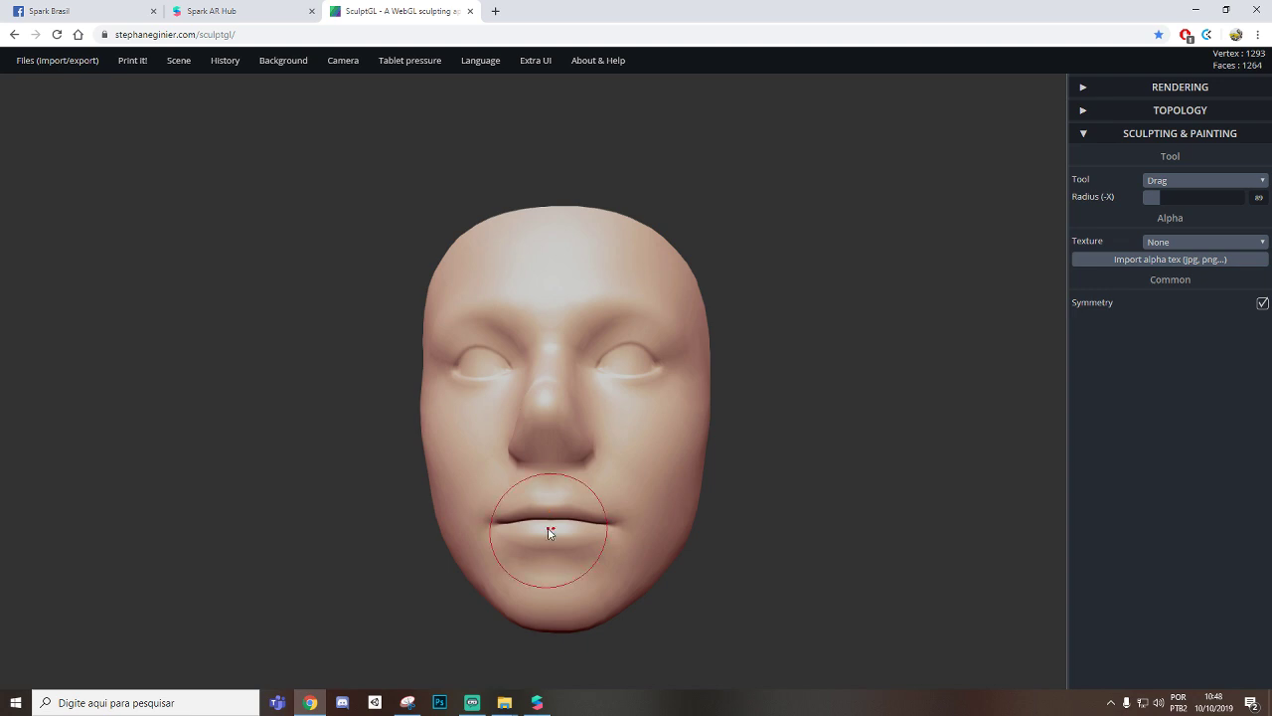
left_click_drag(550, 534, 587, 539)
key("ctrl+z")
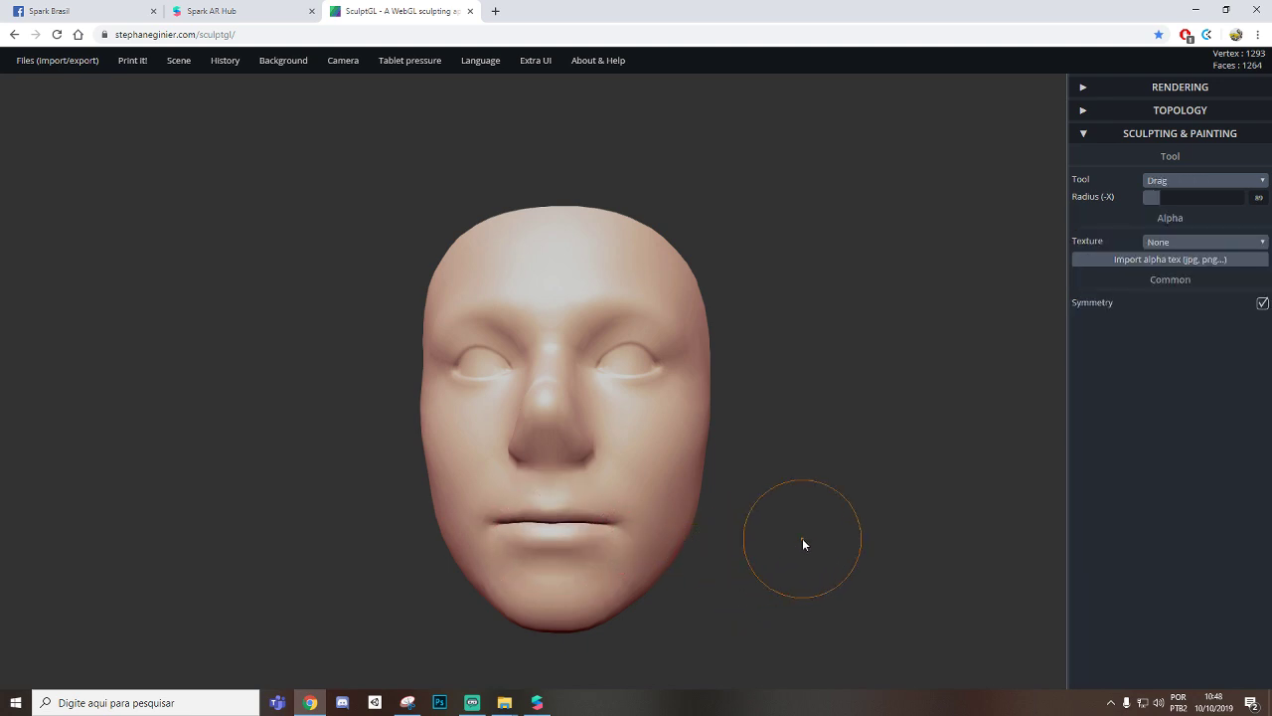
mouse_move(799, 510)
left_mouse_down()
mouse_move(886, 539)
mouse_move(1028, 523)
mouse_move(711, 533)
mouse_move(573, 520)
left_mouse_up()
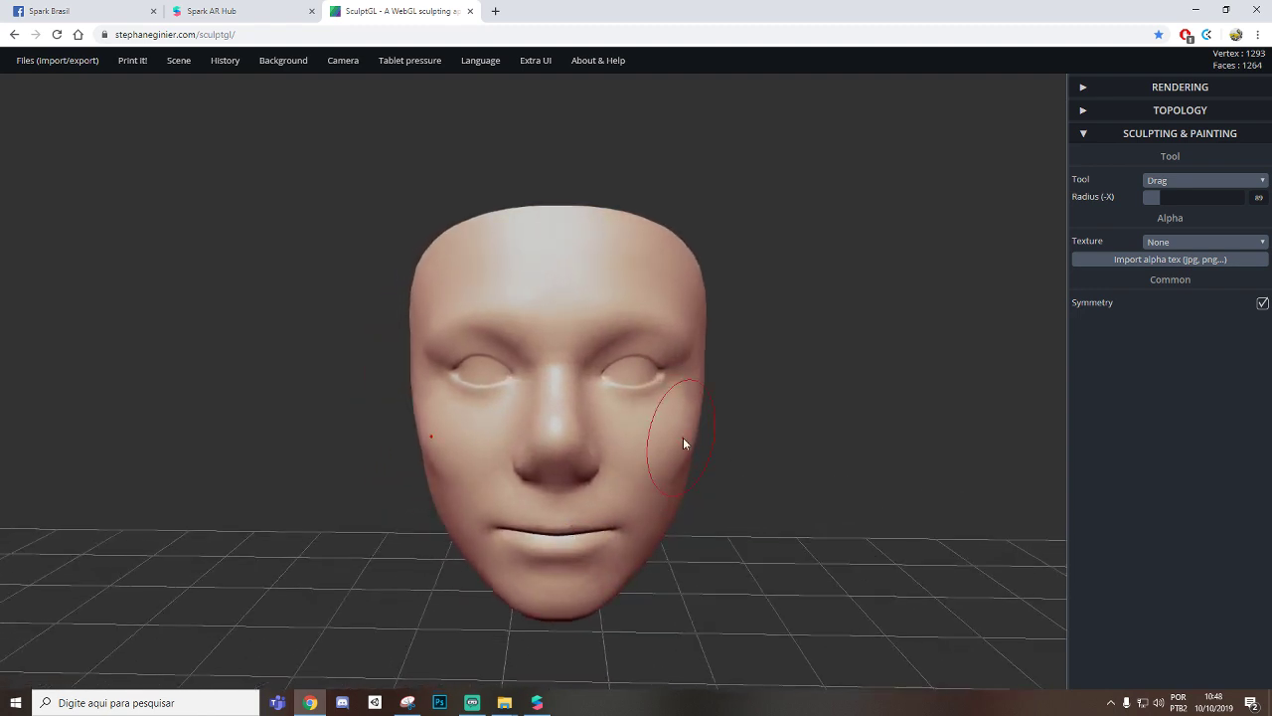
mouse_move(867, 533)
left_mouse_down()
mouse_move(755, 506)
mouse_move(965, 514)
mouse_move(821, 527)
mouse_move(693, 465)
left_mouse_up()
Step: Export the sculpted face as an OBJ file and show the download in its folder
mouse_move(58, 65)
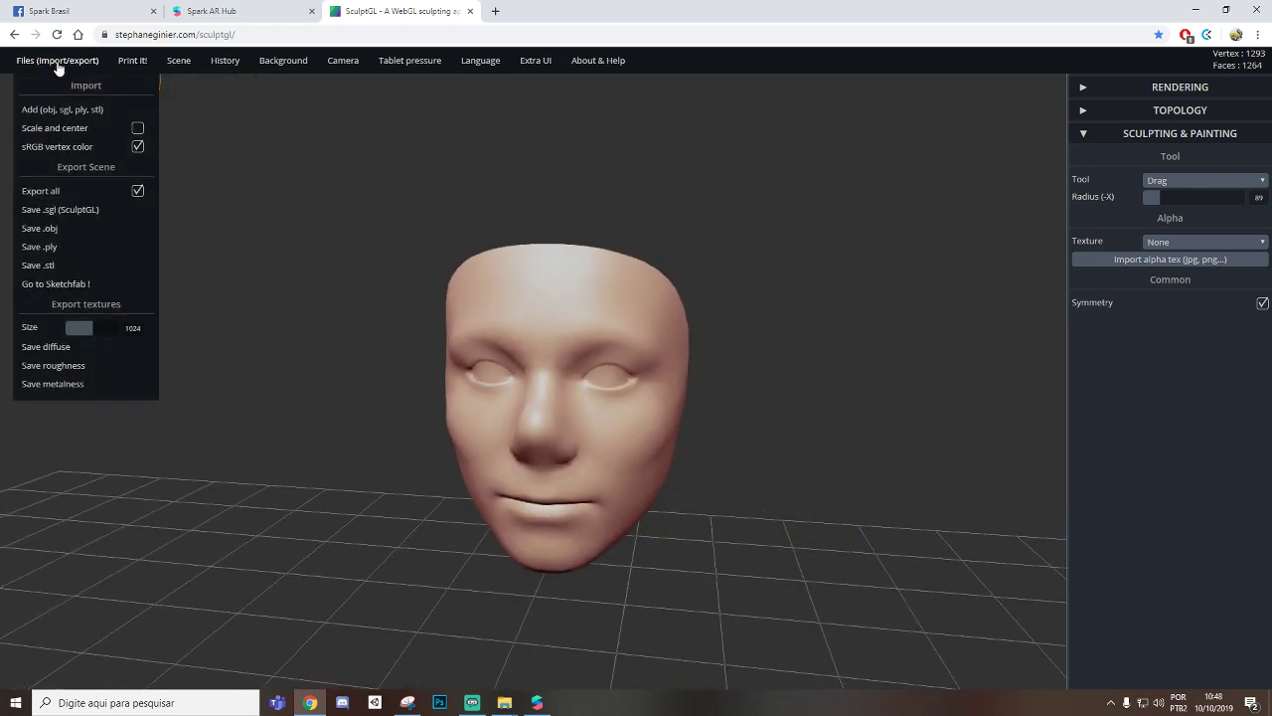
left_click(64, 233)
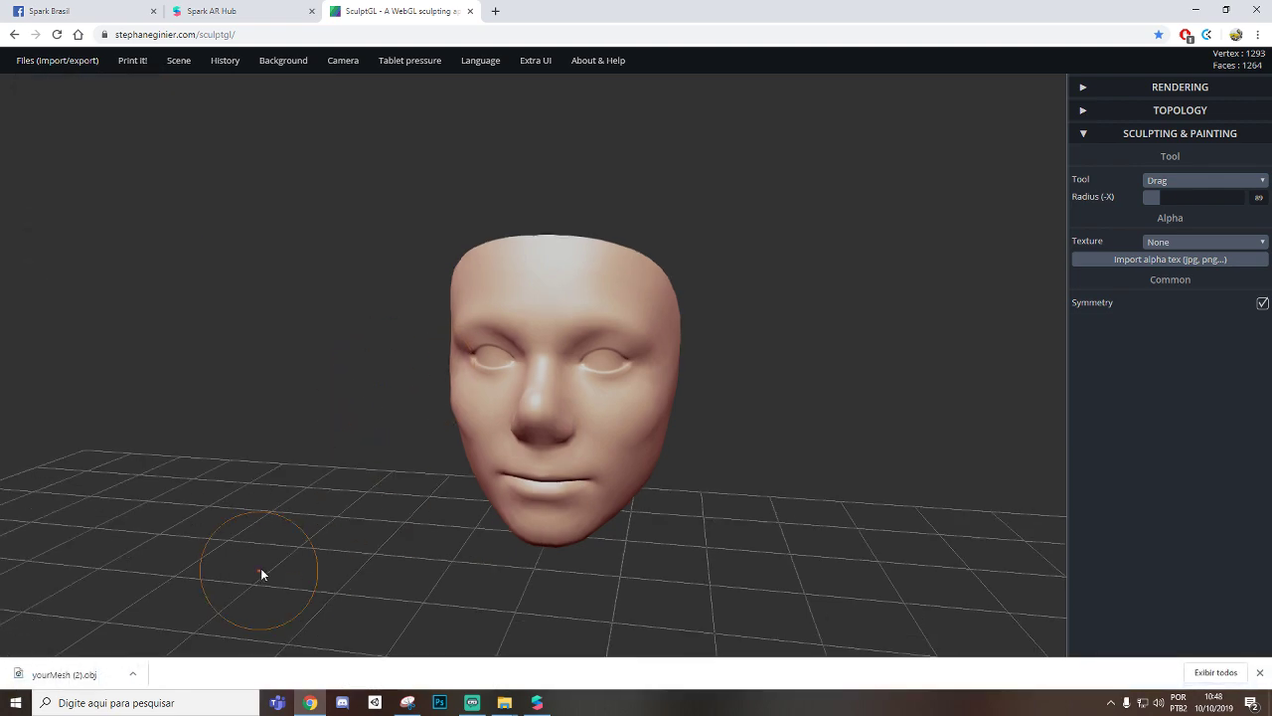
left_click(138, 674)
left_click(189, 626)
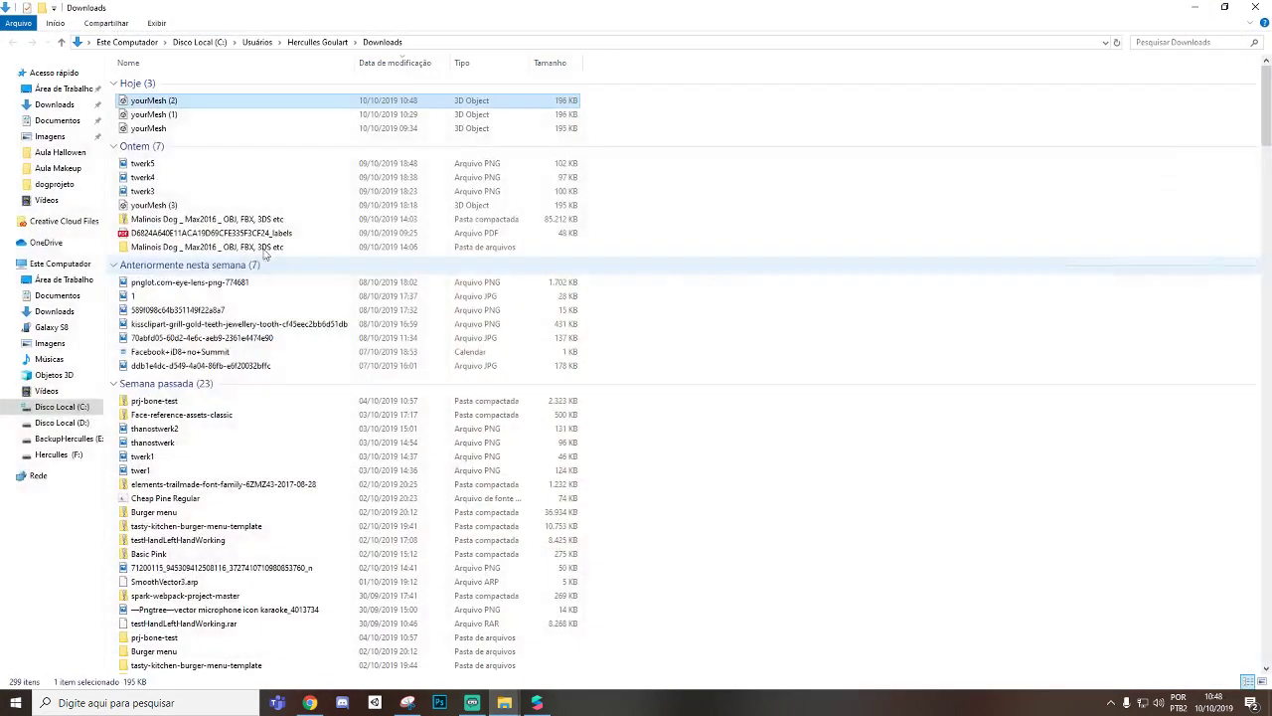
Step: Import the yourMesh (2) file from the Downloads folder into the Spark AR project's assets and select its 3D object
key("alt+Tab")
key("alt+Tab")
key("alt+Tab")
left_click_drag(440, 313, 82, 621)
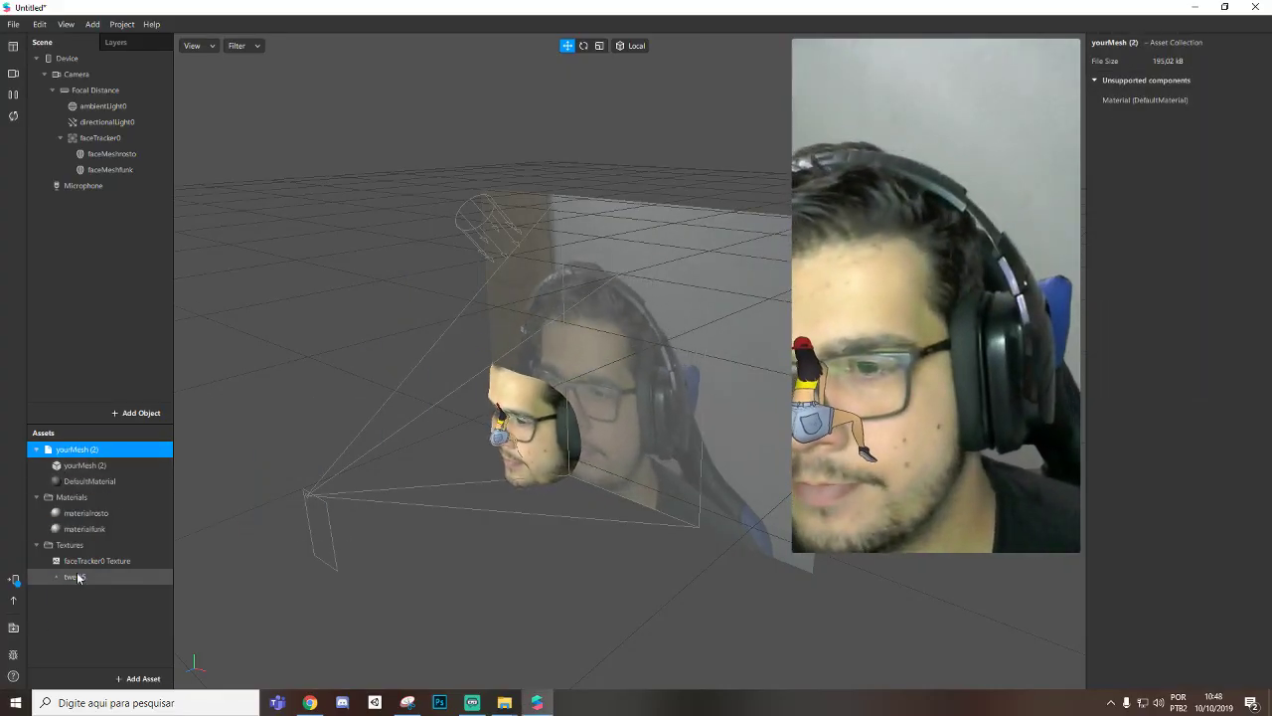
left_click(95, 467)
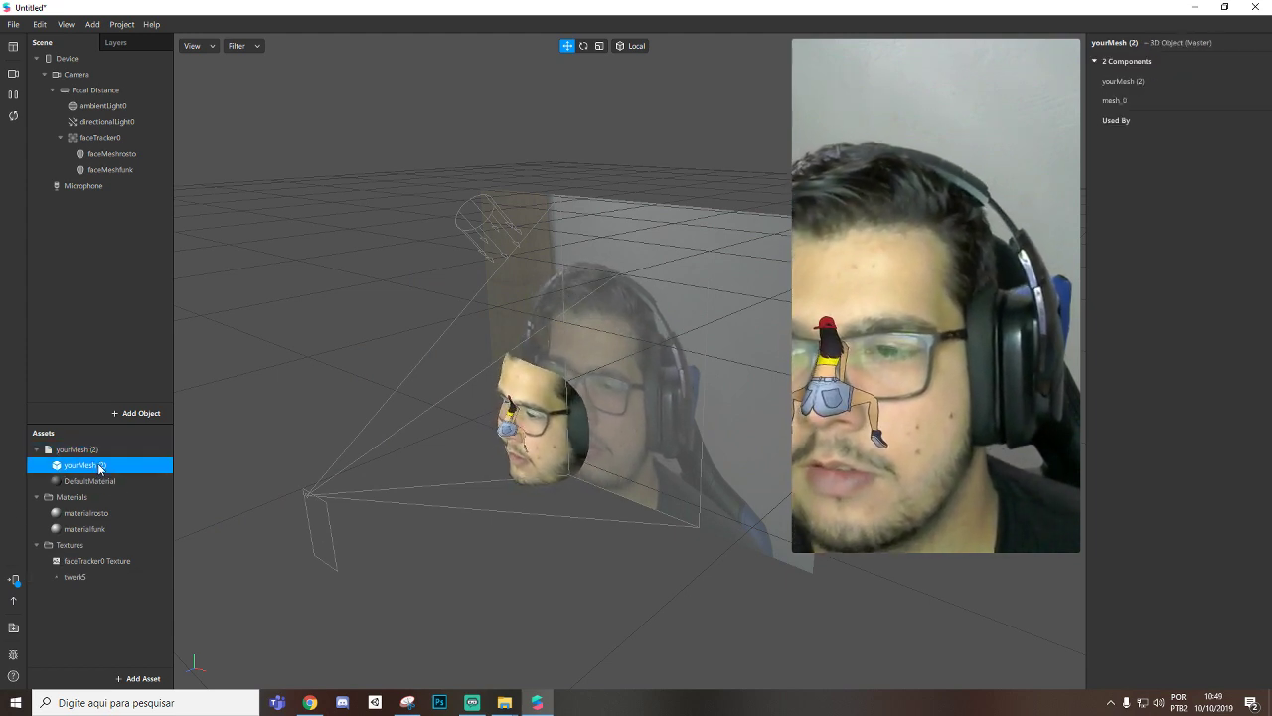
Step: Add yourMesh (2) as the deformation of both faceMeshrosto and faceMeshfunk, and test the mesh_0 strength, leaving it at 100
left_click(119, 155)
left_click(127, 169, "ctrl")
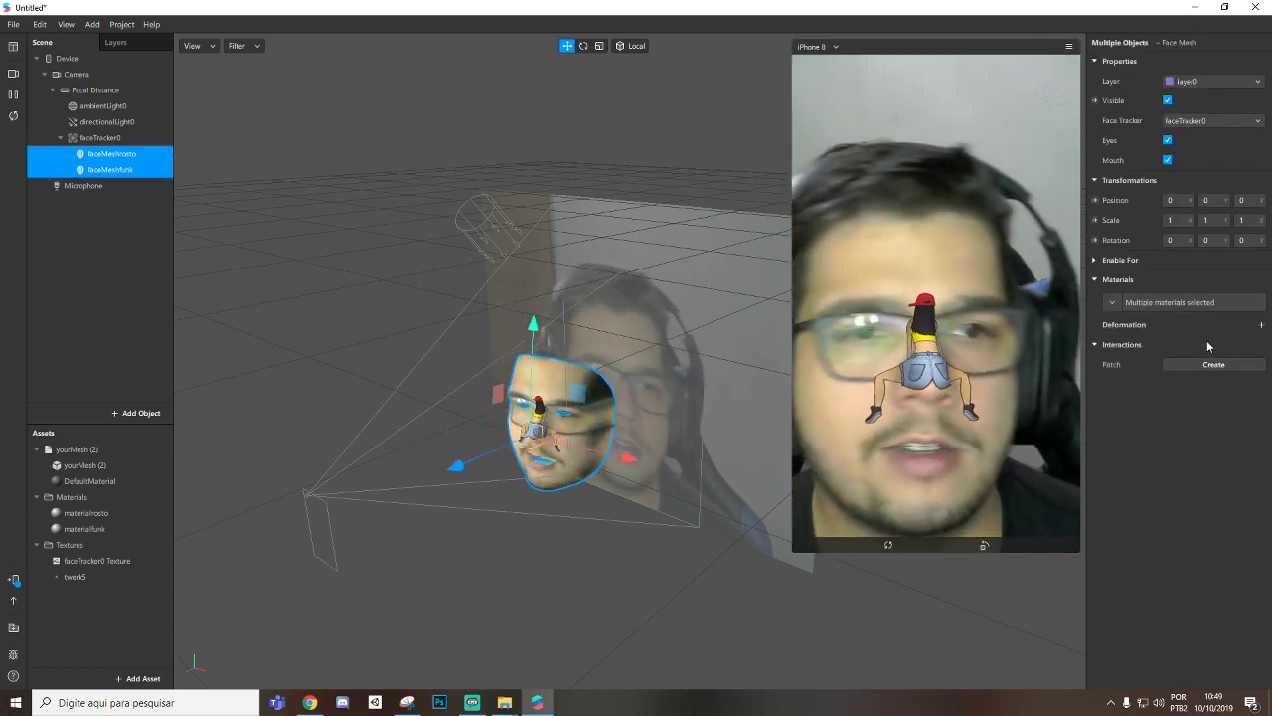
left_click(1261, 326)
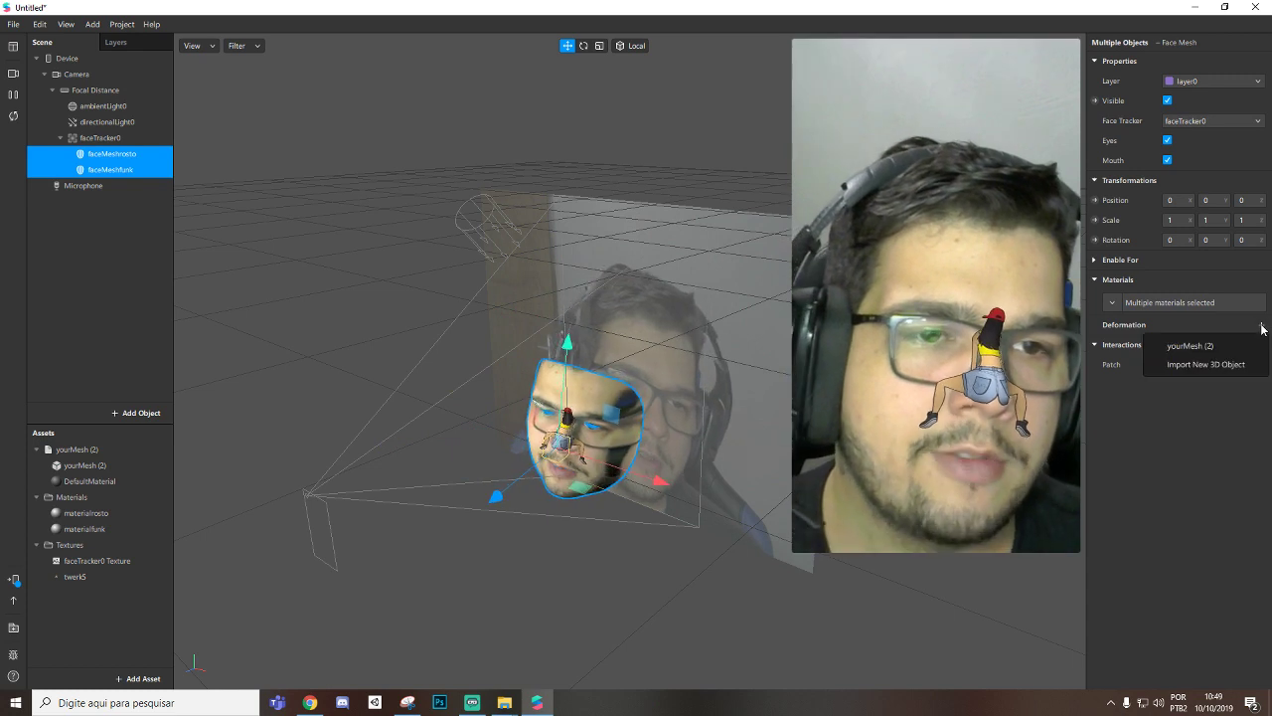
left_click(1213, 346)
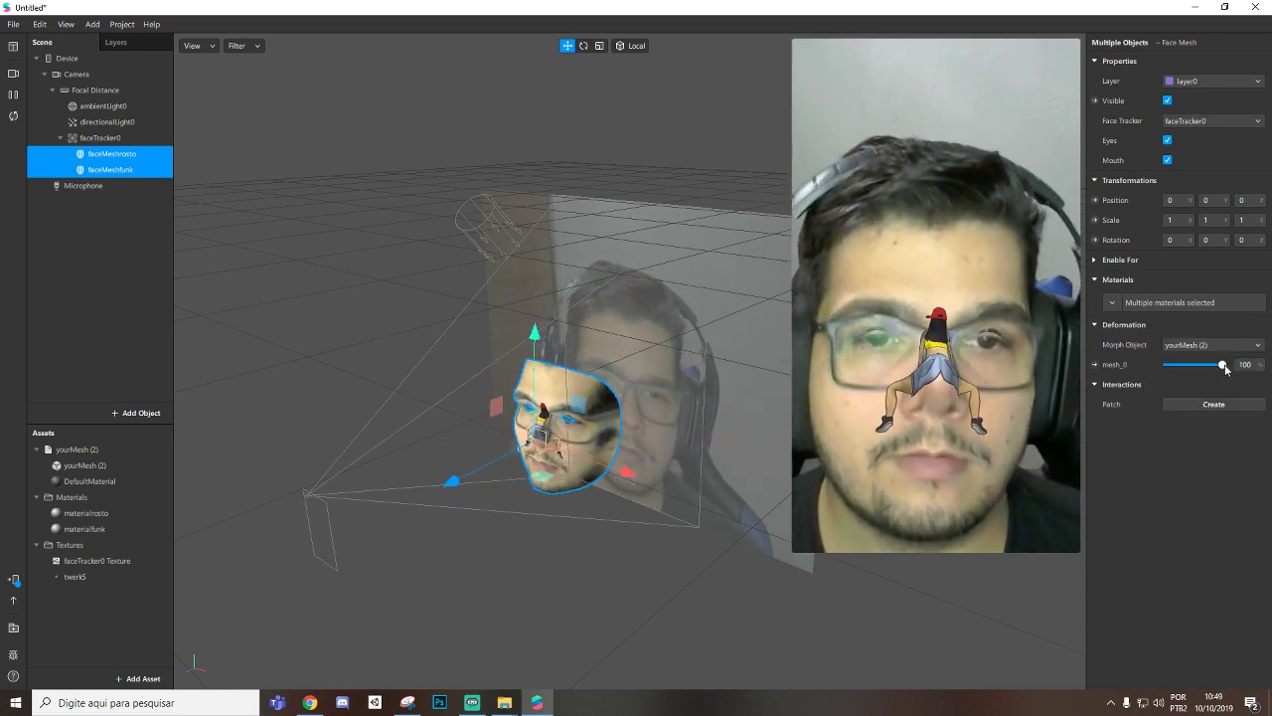
left_click_drag(1221, 365, 1168, 366)
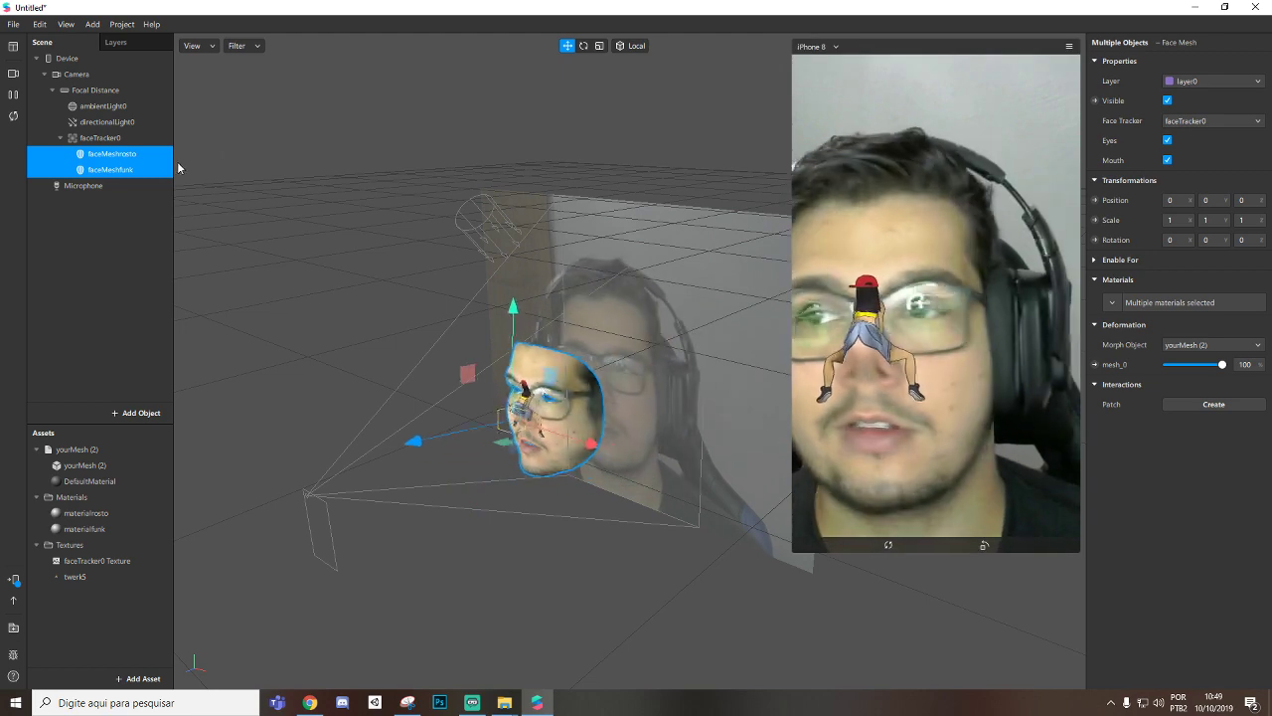
Step: Hide faceMeshrosto and compare the individual deformation settings of faceMeshrosto and faceMeshfunk
left_click(115, 159, "ctrl")
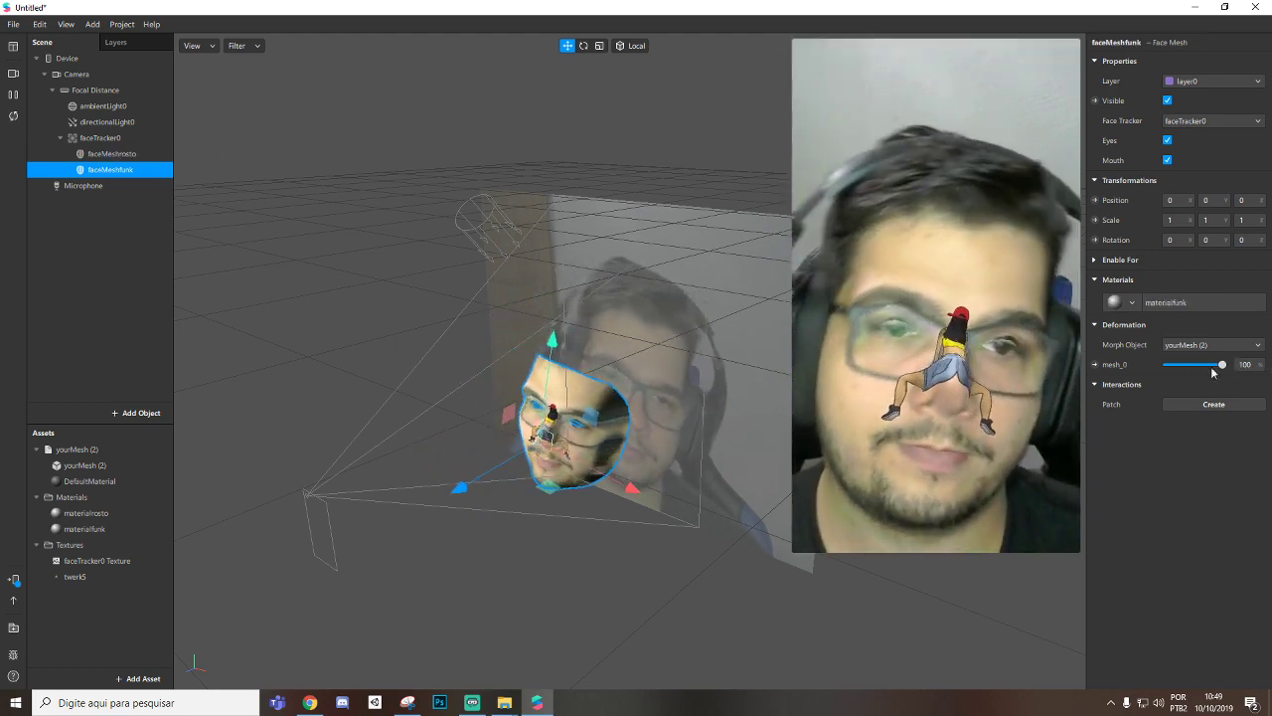
left_click(124, 154)
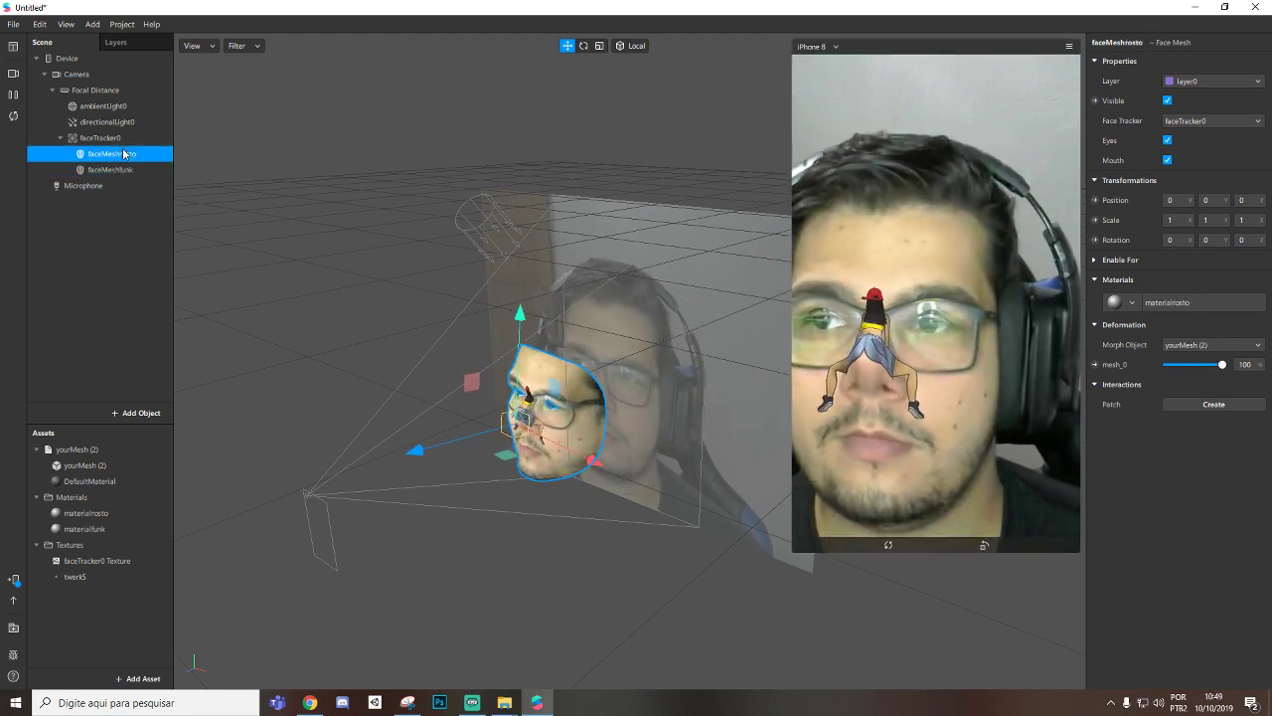
left_click(1167, 100)
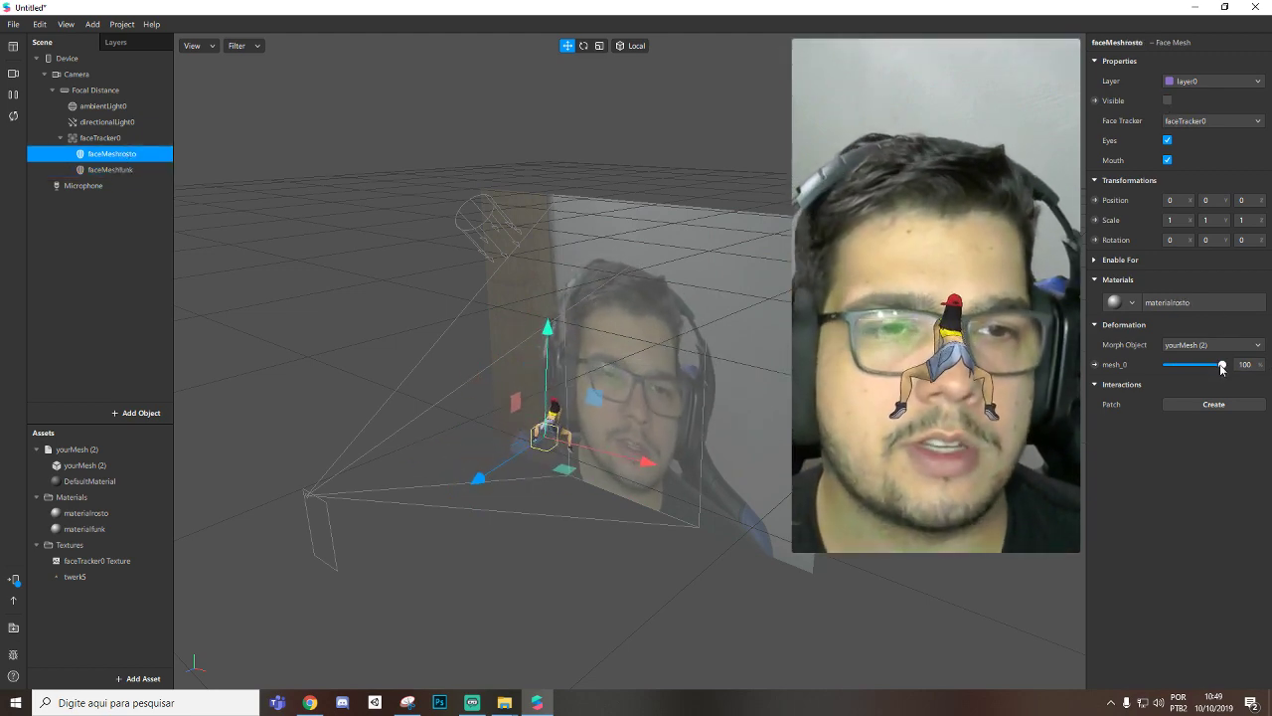
key("Down")
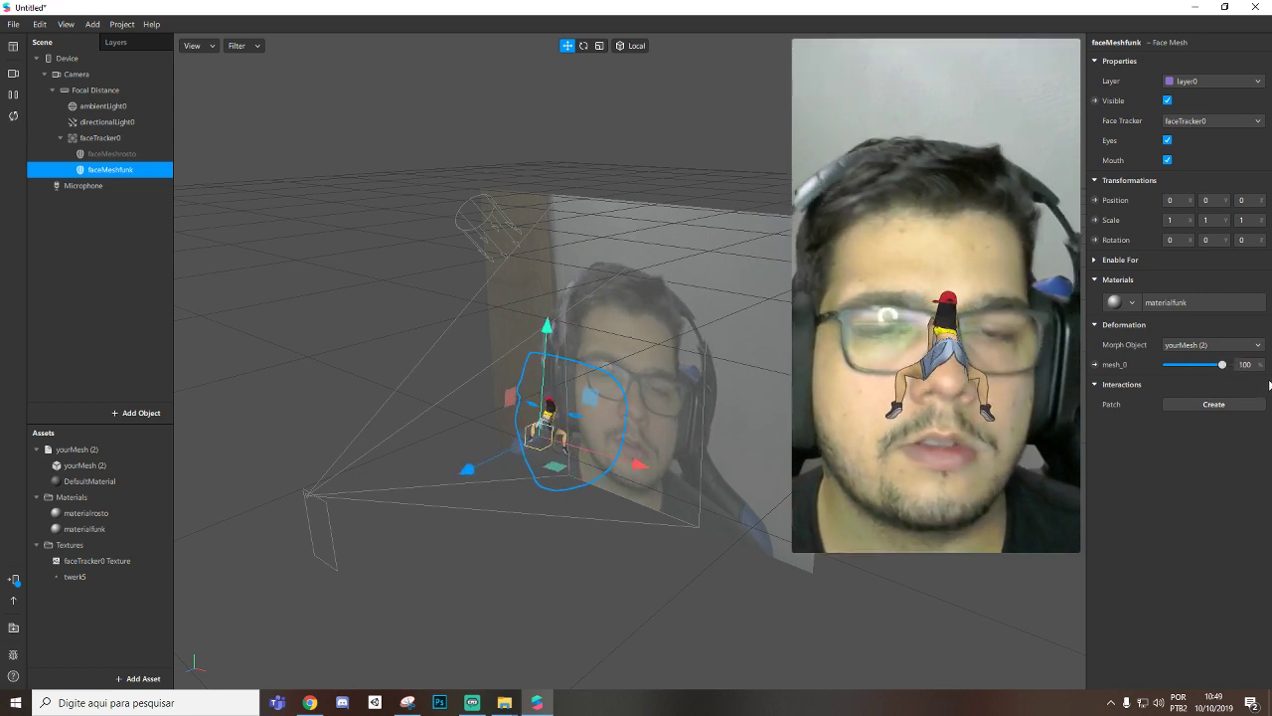
key("Up")
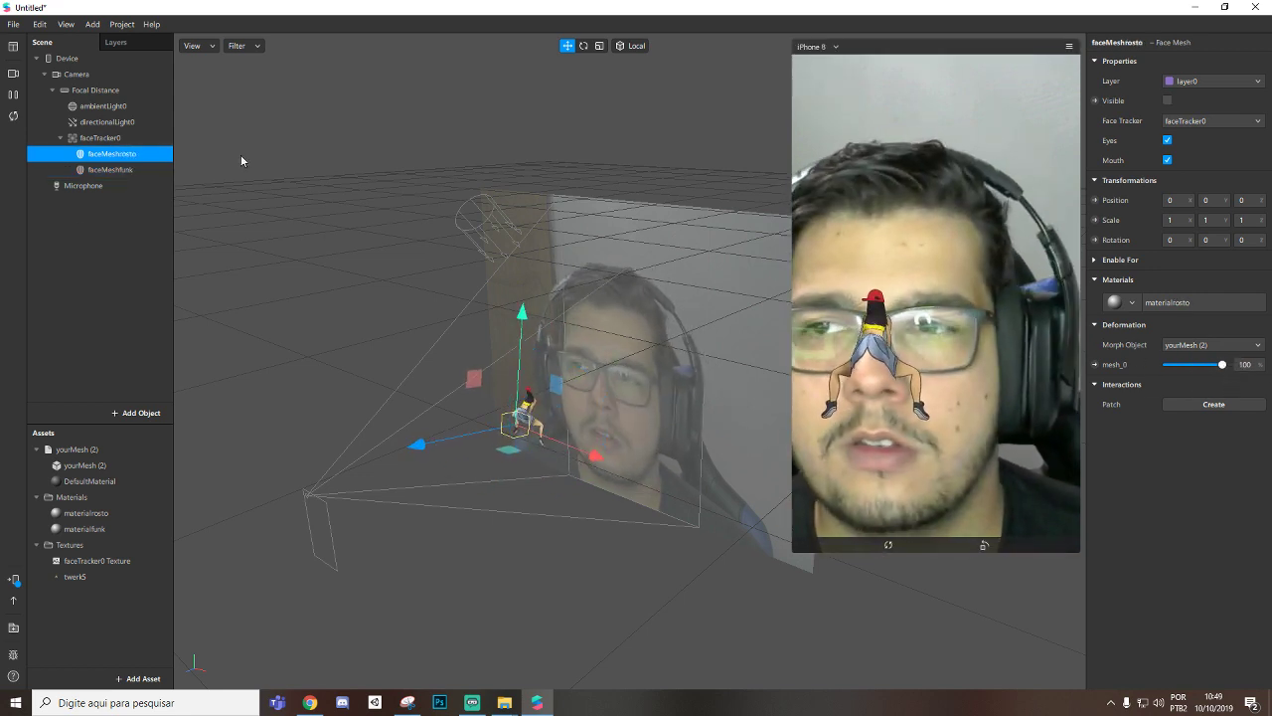
Step: Make faceMeshrosto visible and create patches for the mesh_0 deformation weights of both faceMeshrosto and faceMeshfunk
left_click(1167, 100)
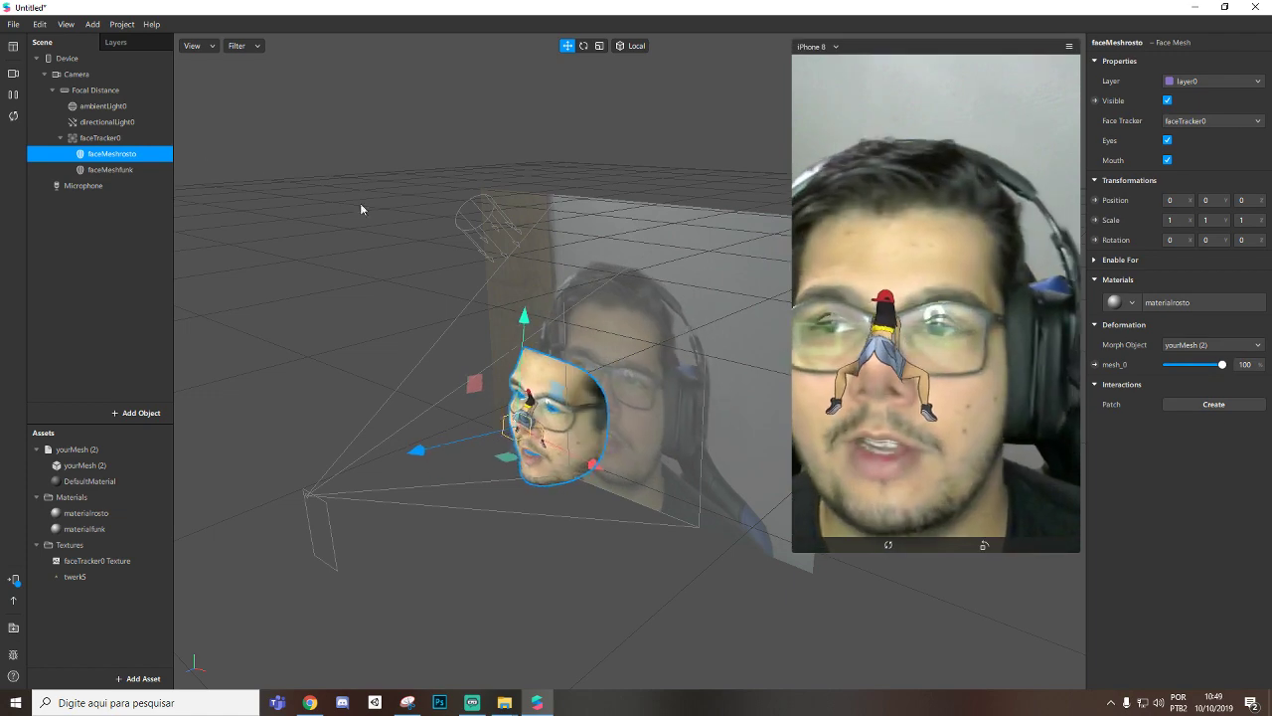
left_click(1095, 364)
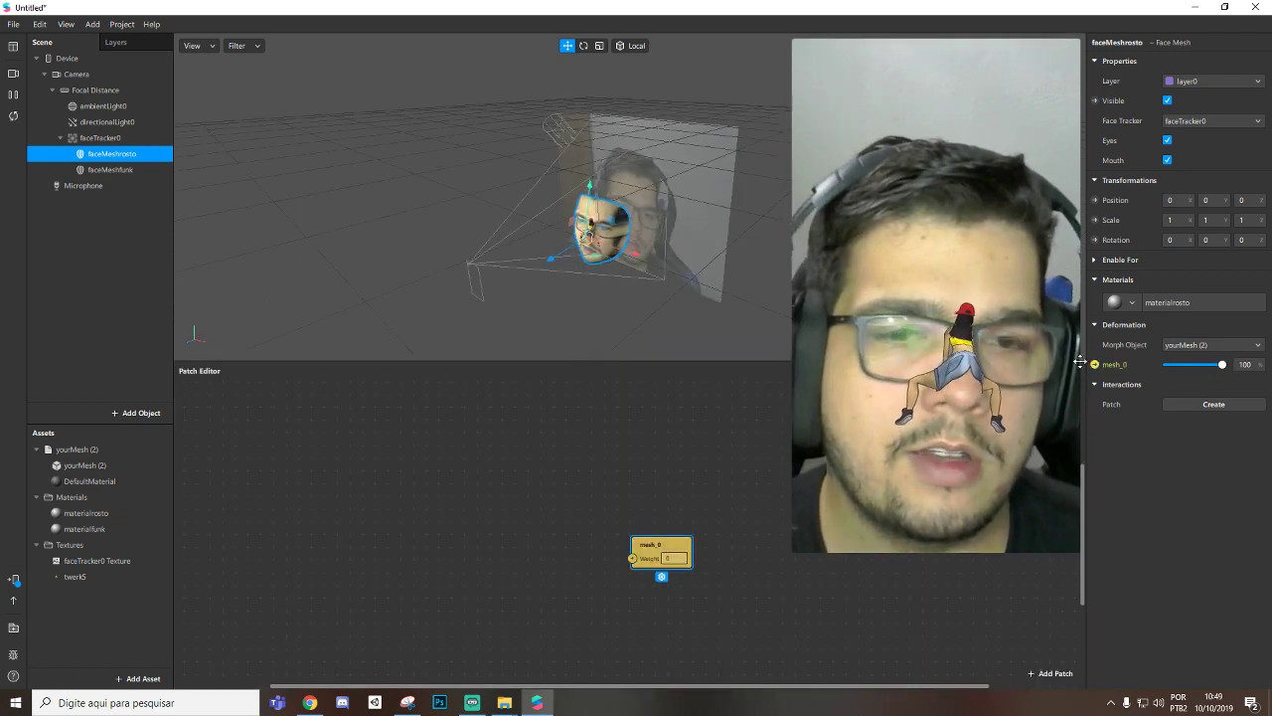
key("Down")
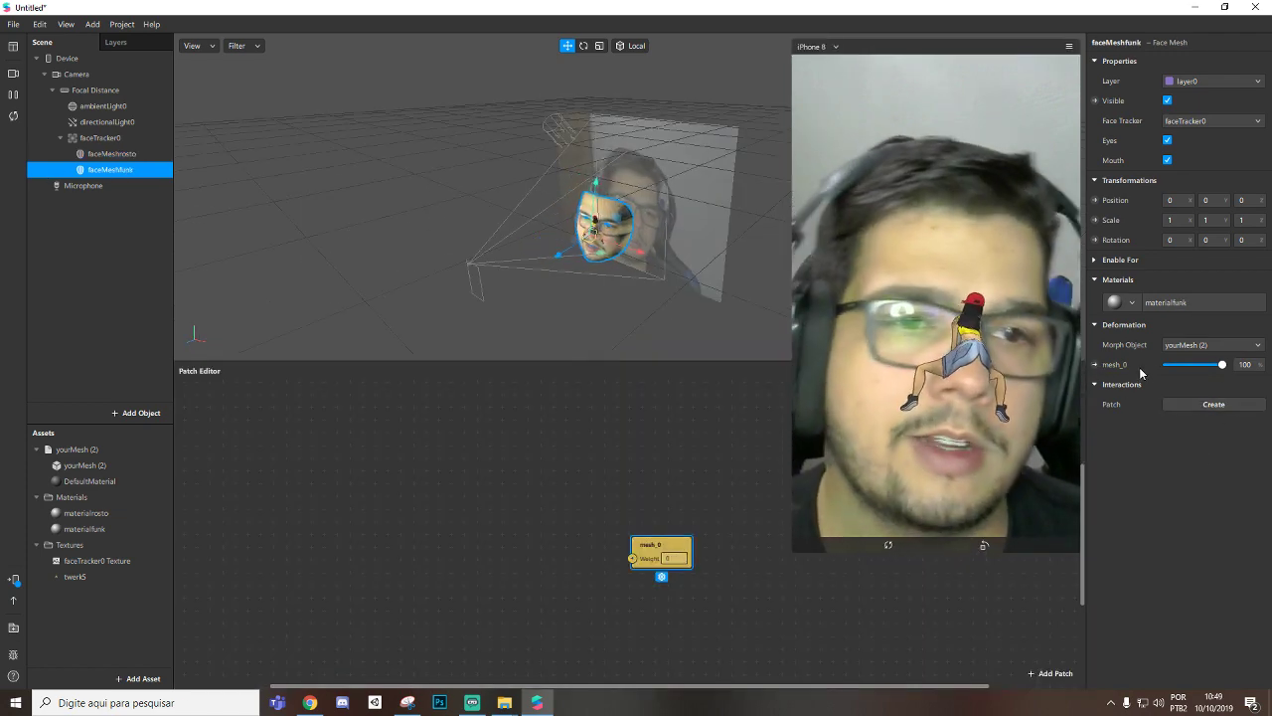
left_click(1095, 364)
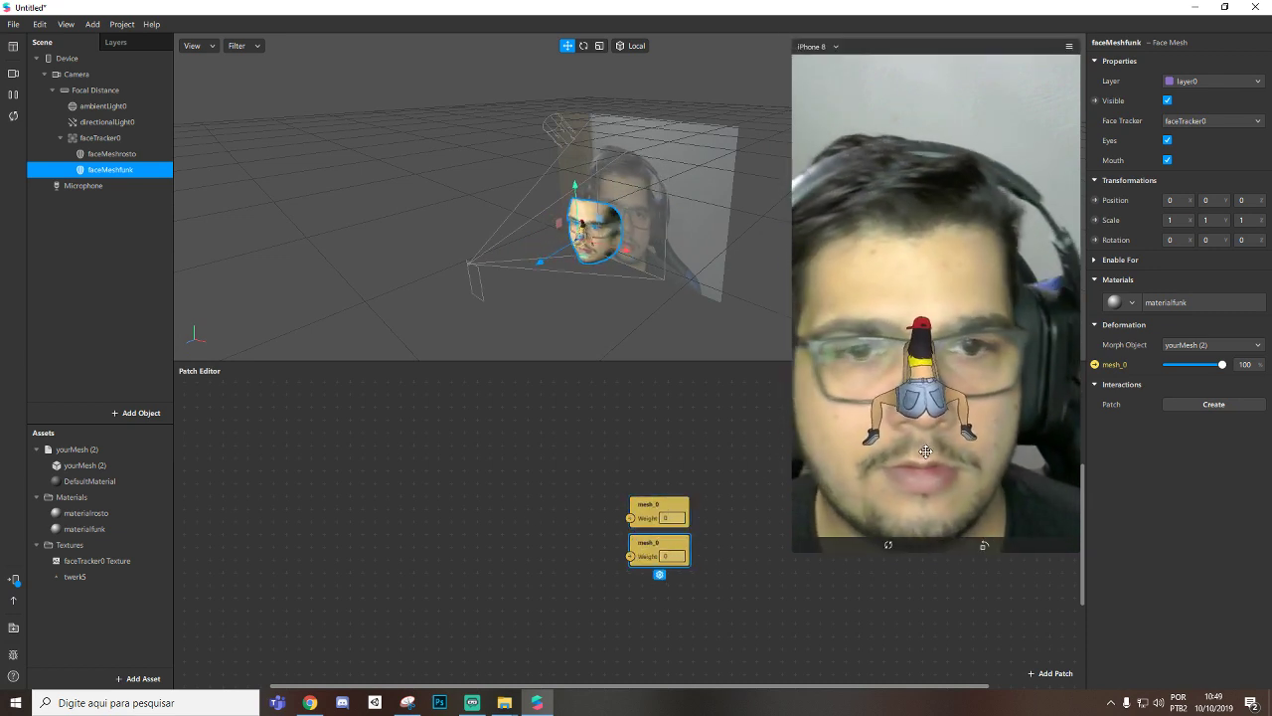
left_click_drag(1169, 369, 1199, 377)
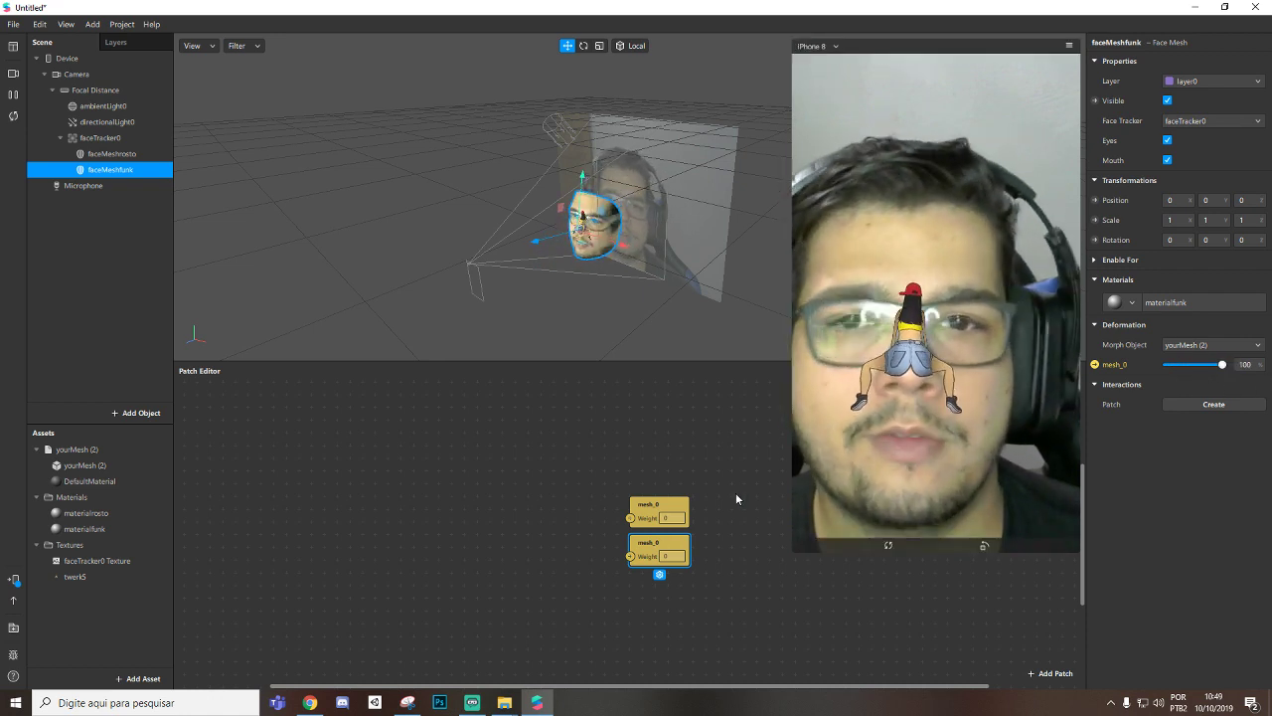
Step: Add a Loop Animation patch, connect its Progress output to both mesh_0 weights and shorten its duration
left_click(515, 532)
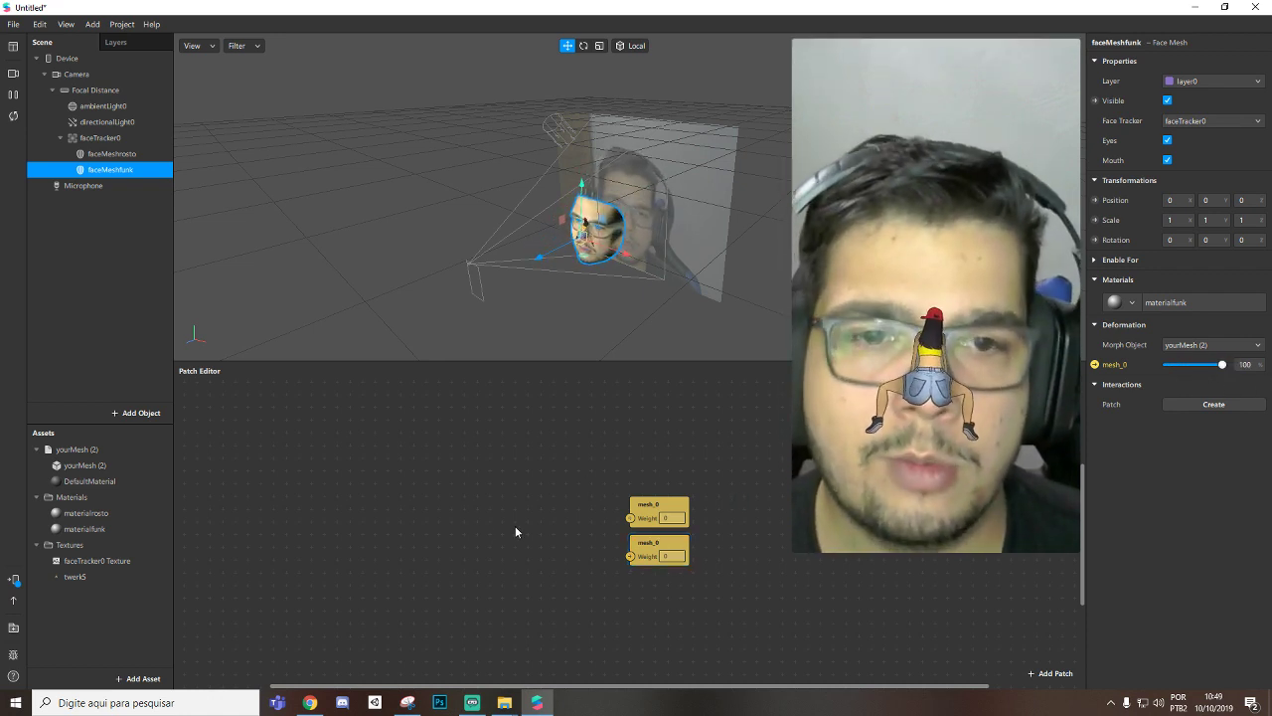
right_click(429, 519)
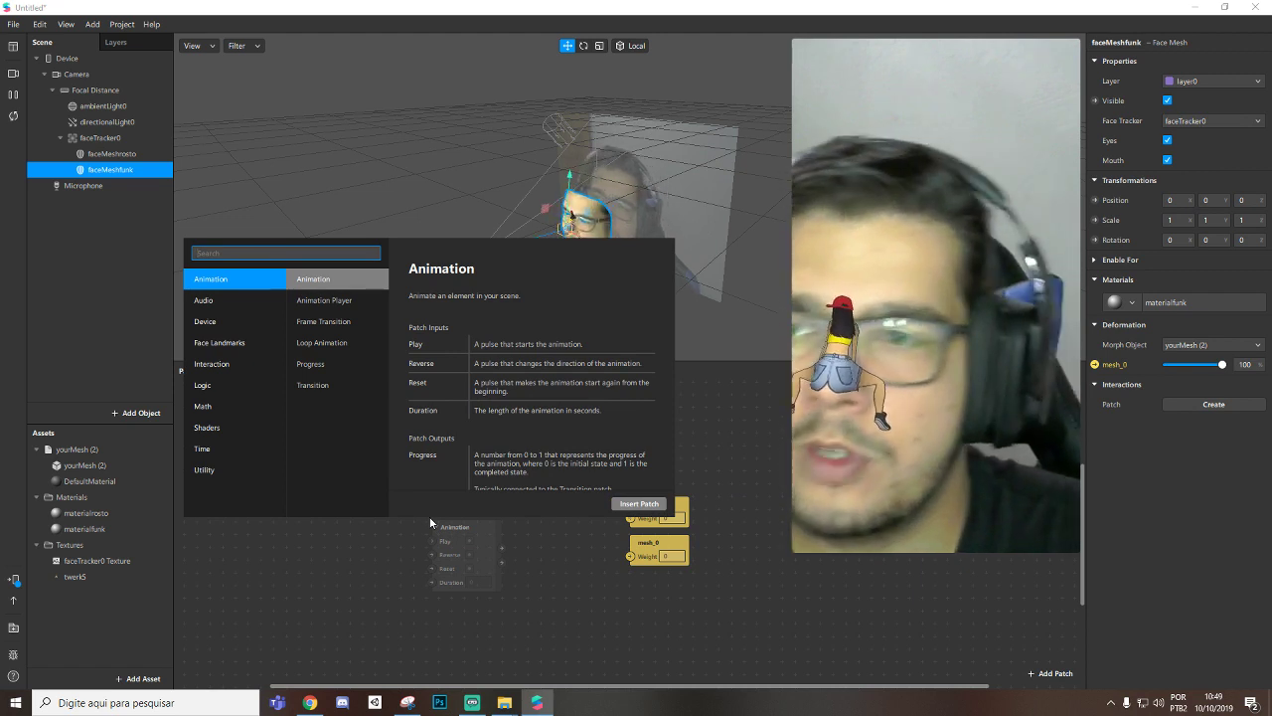
type("loop")
key("Return")
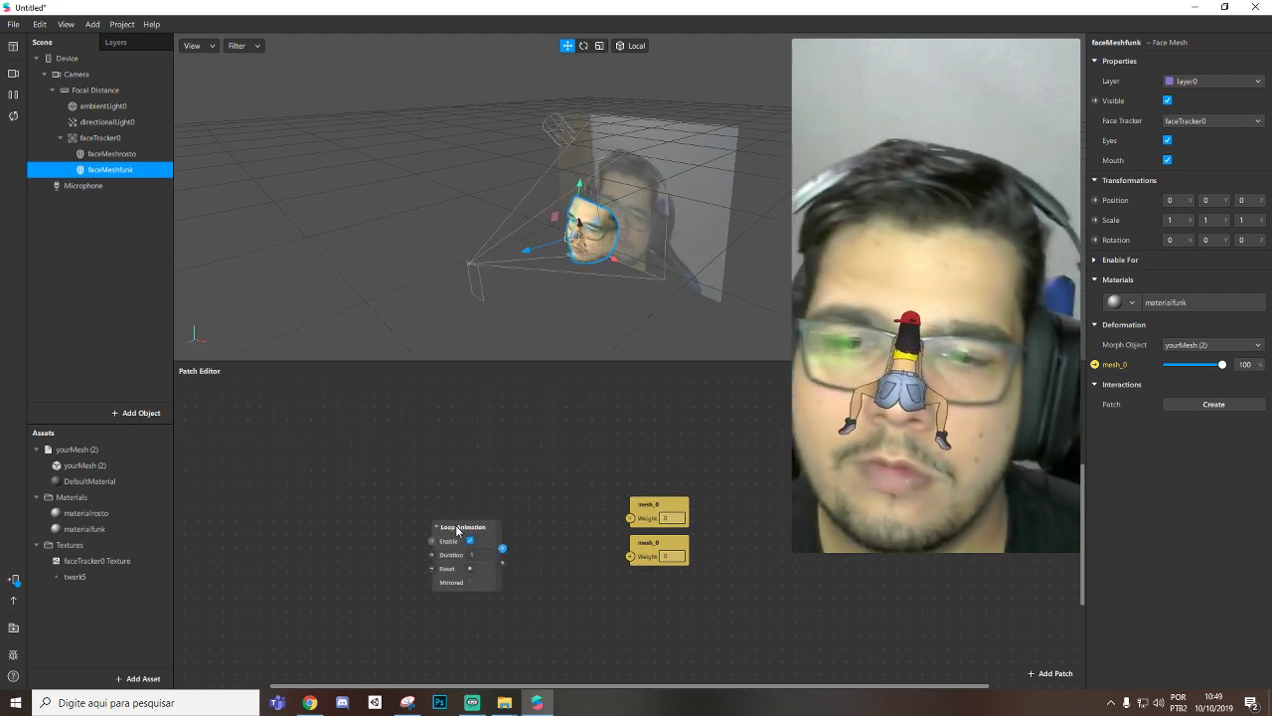
left_click_drag(624, 518, 629, 518)
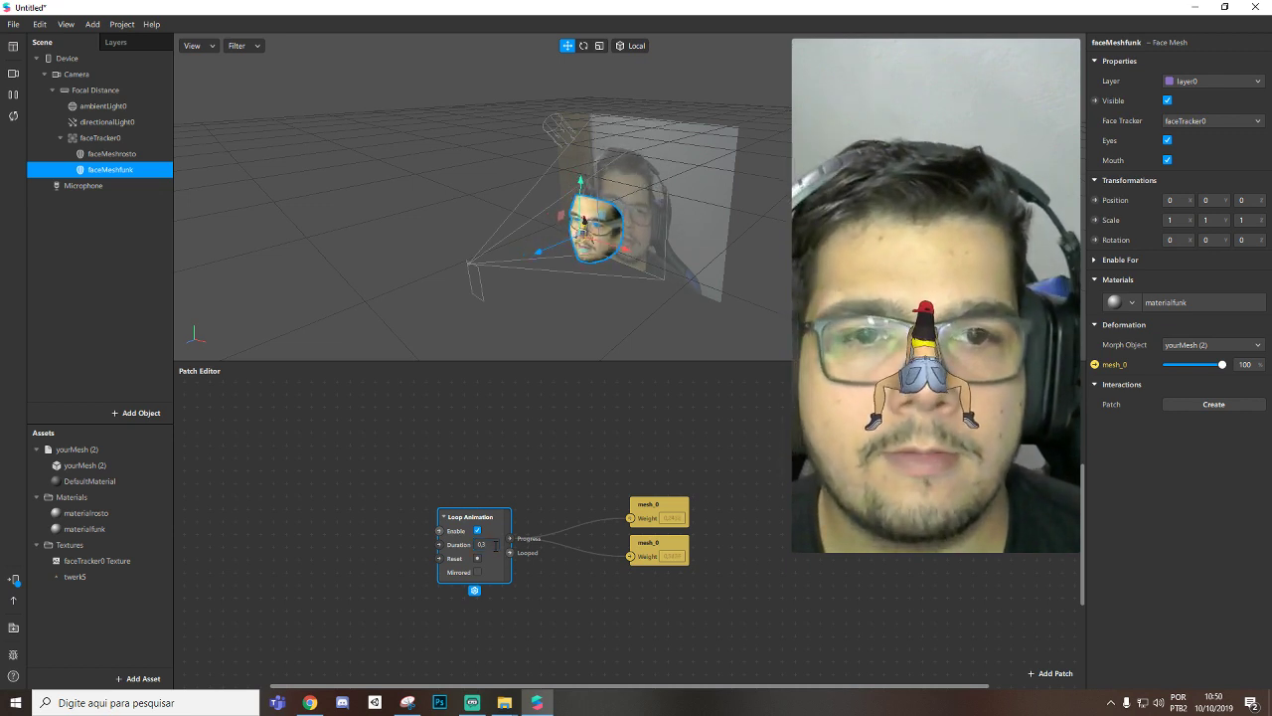
Step: Turn off Eyes and Mouth for faceMeshrosto and check the shader type and texture of materialrosto
left_click(131, 155)
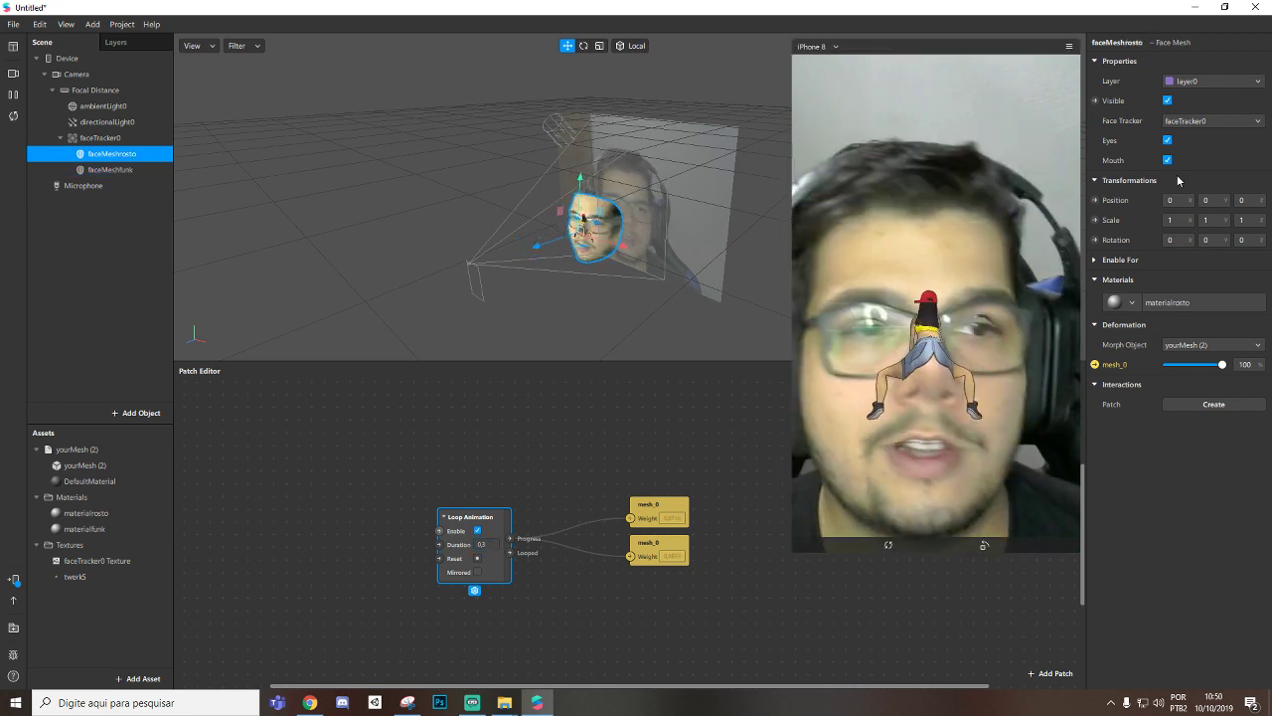
left_click(1168, 141)
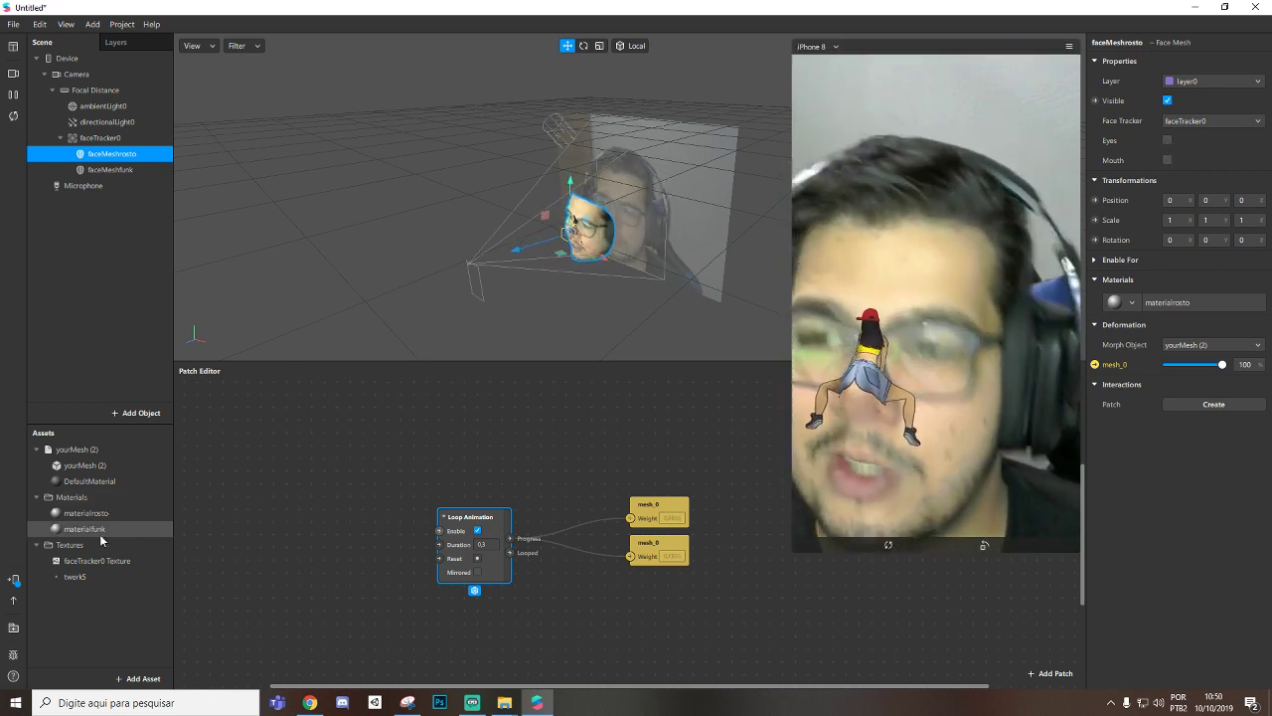
left_click(111, 516)
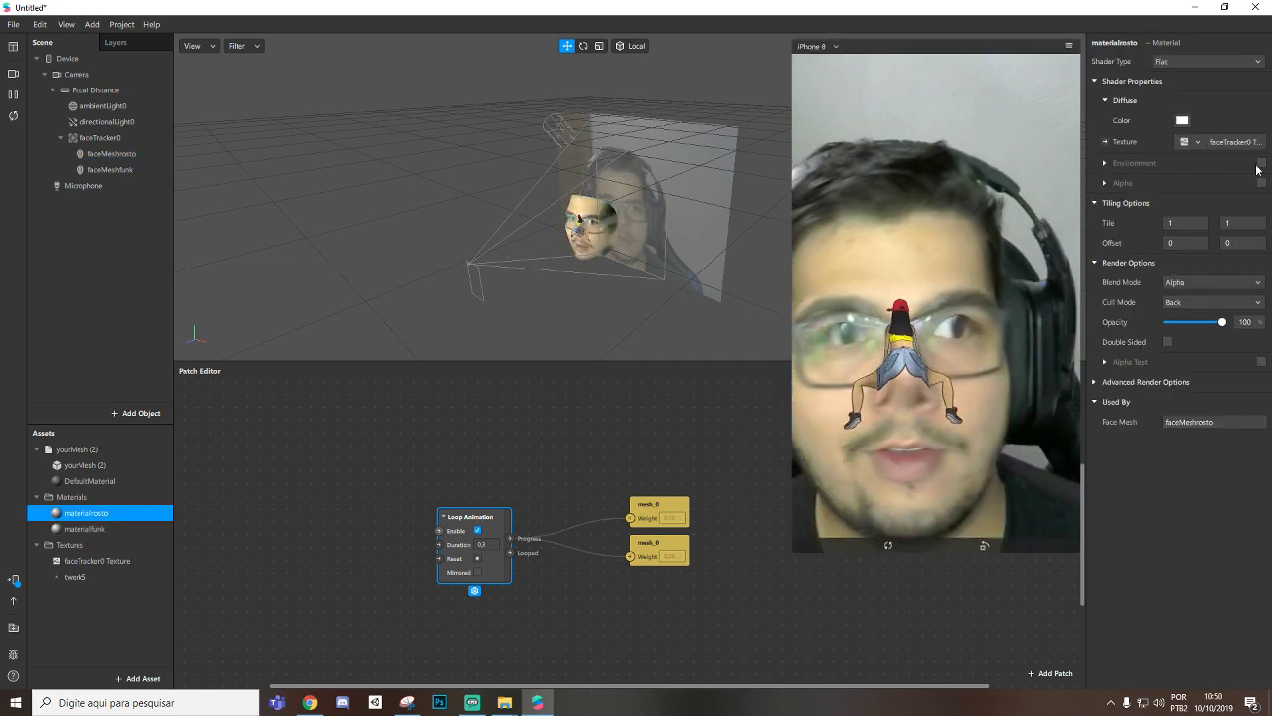
left_click(1205, 64)
left_click(1195, 62)
left_click(1194, 62)
left_click(1192, 68)
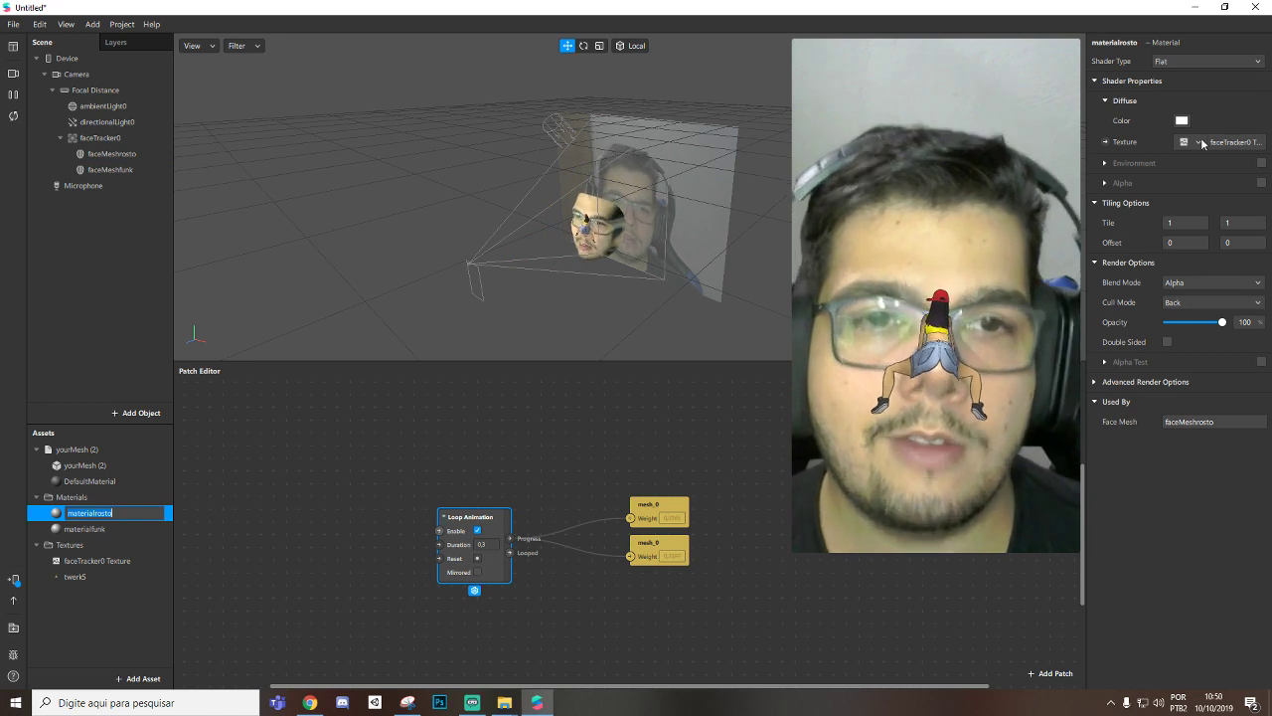
mouse_move(1061, 357)
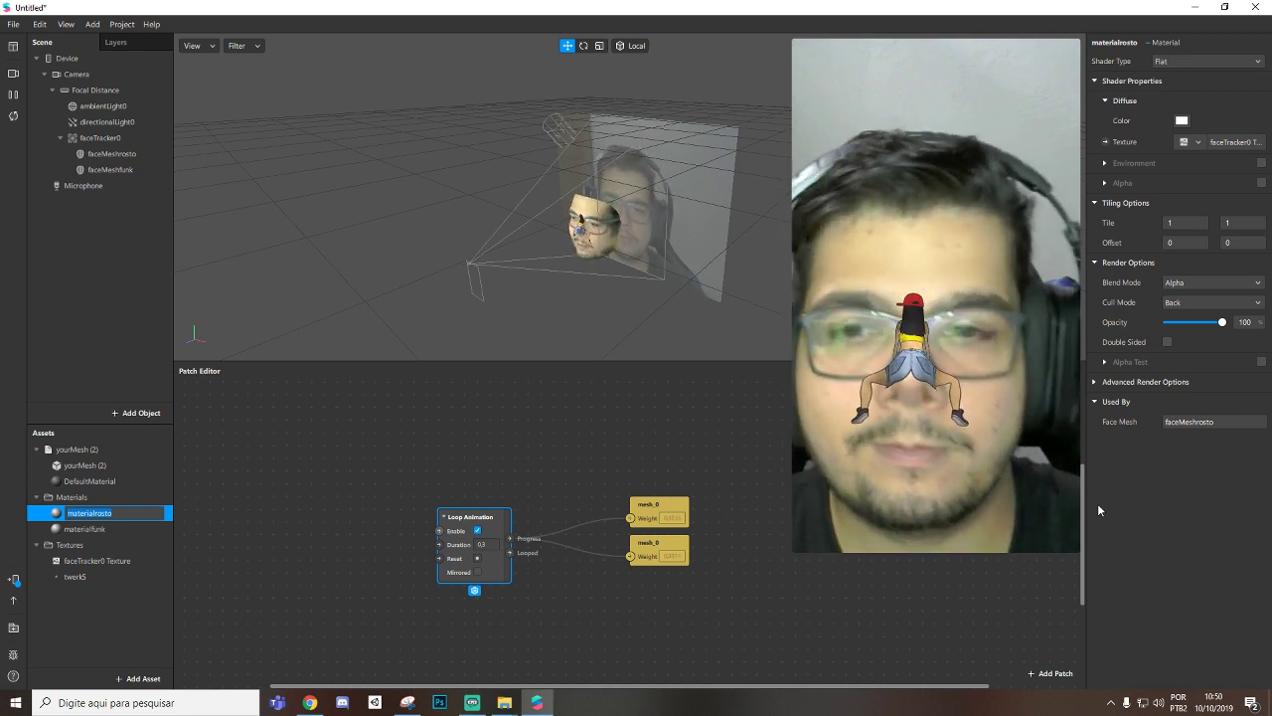
Step: Move the Loop Animation patch and the two mesh_0 patches farther apart
left_click_drag(481, 519, 455, 481)
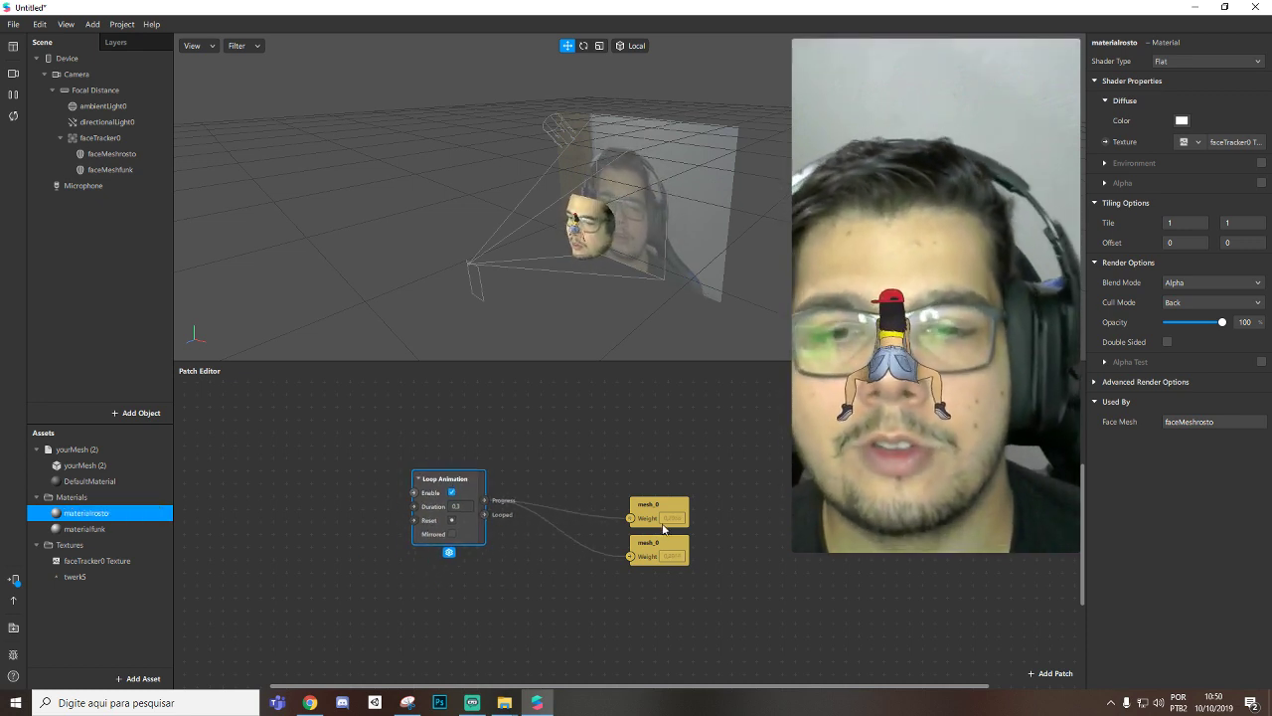
left_click_drag(648, 504, 687, 491)
left_click_drag(648, 542, 698, 534)
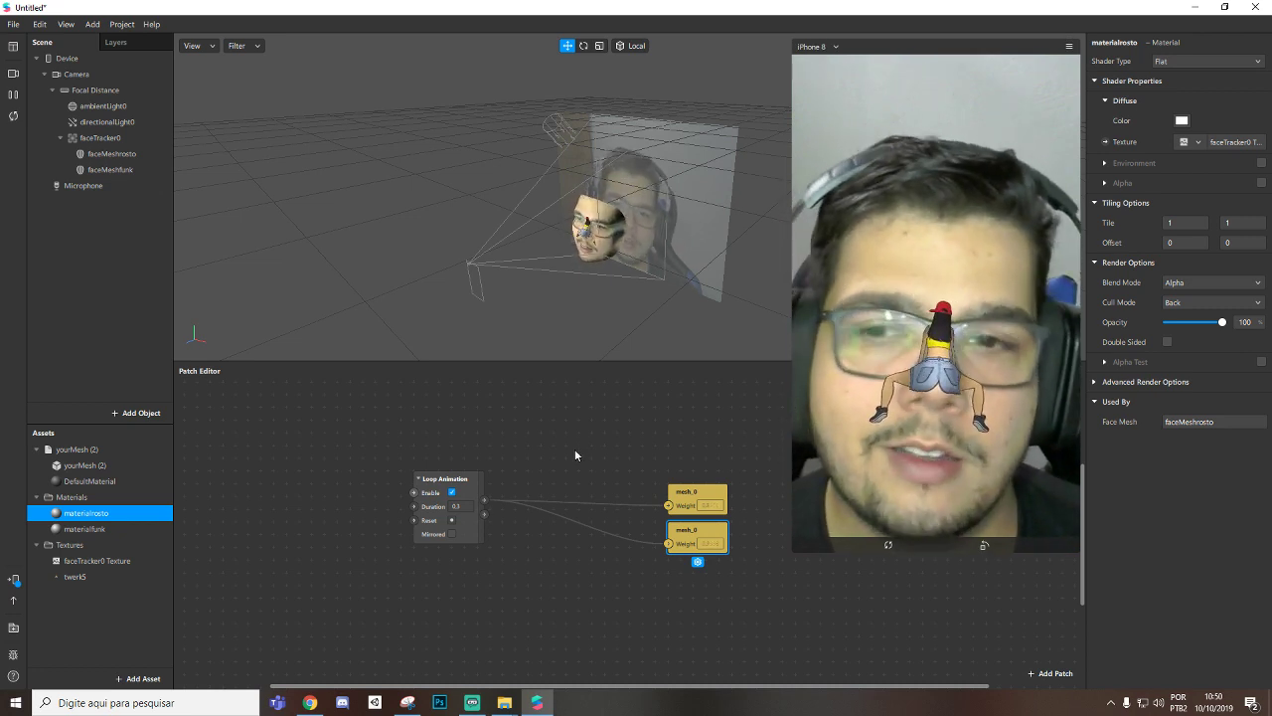
Step: Enable Mirrored on the Loop Animation patch and set its duration to 0.2
left_click(456, 478)
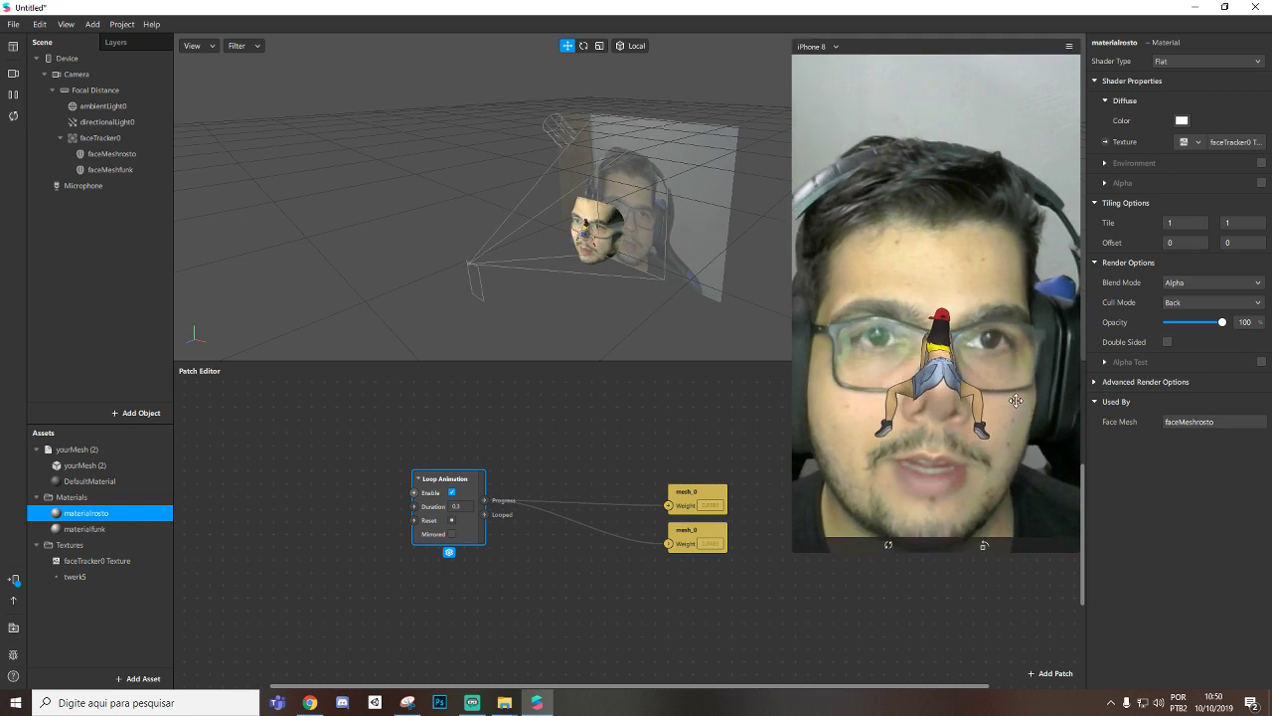
left_click(452, 535)
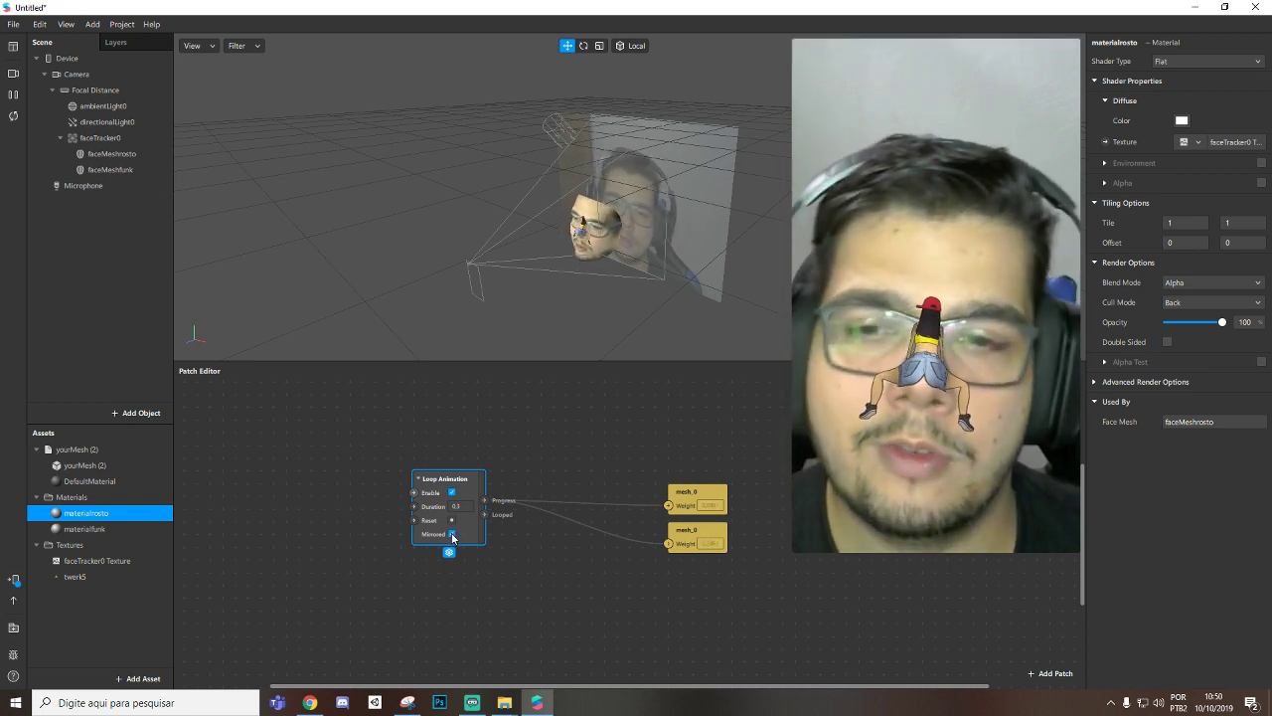
left_click_drag(480, 478, 479, 491)
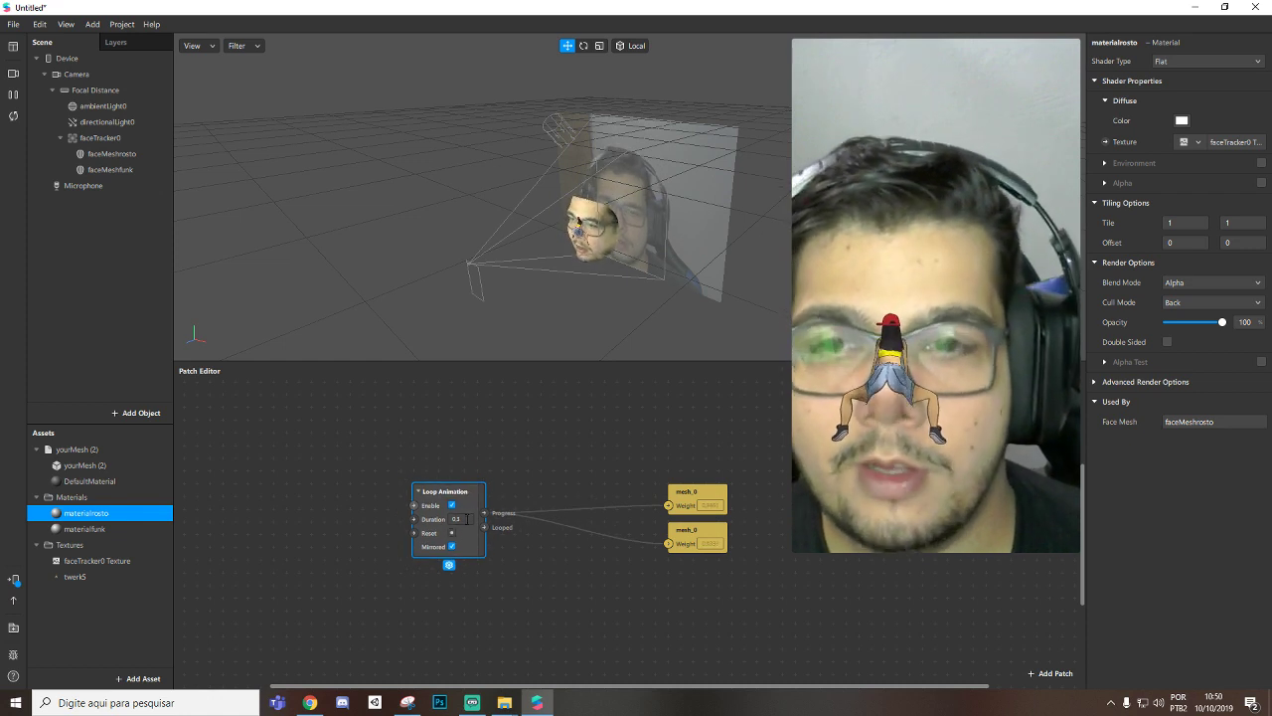
type("0.2")
key("Return")
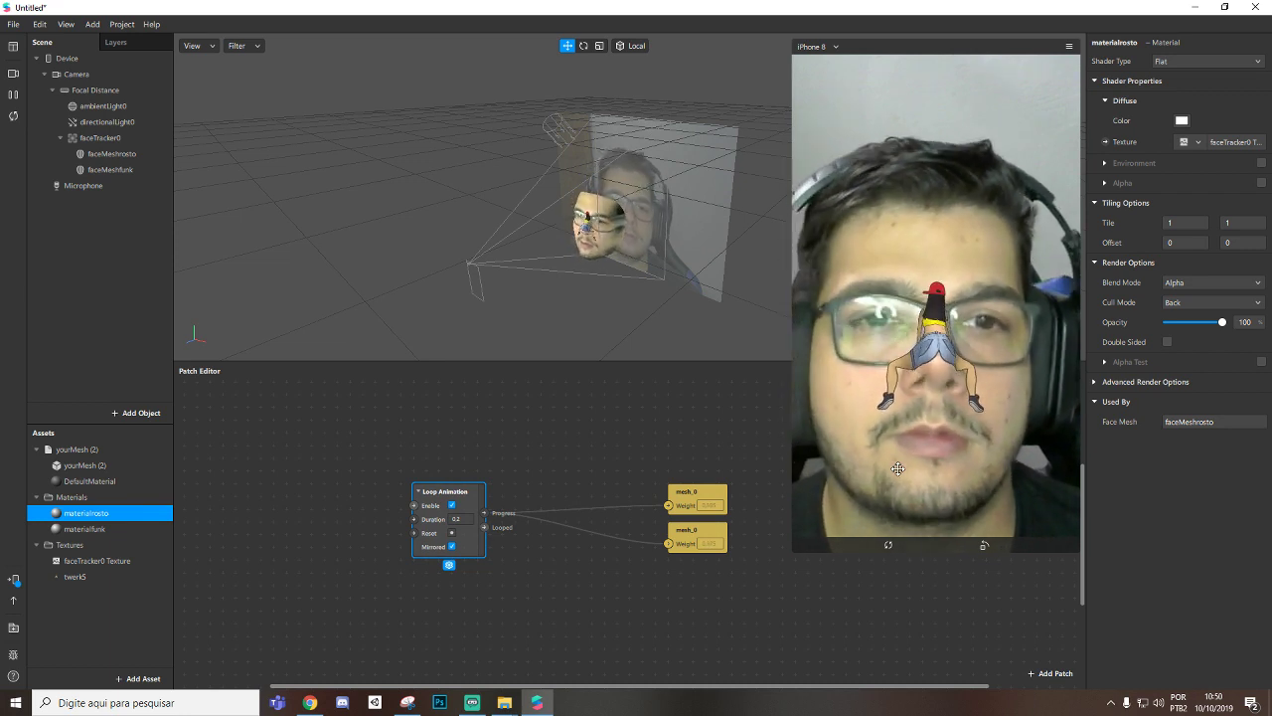
Step: Rearrange the patches to make room between Loop Animation and the mesh_0 patches, and disconnect the upper mesh_0 weight
left_click_drag(696, 492, 695, 454)
left_click_drag(668, 529, 691, 516)
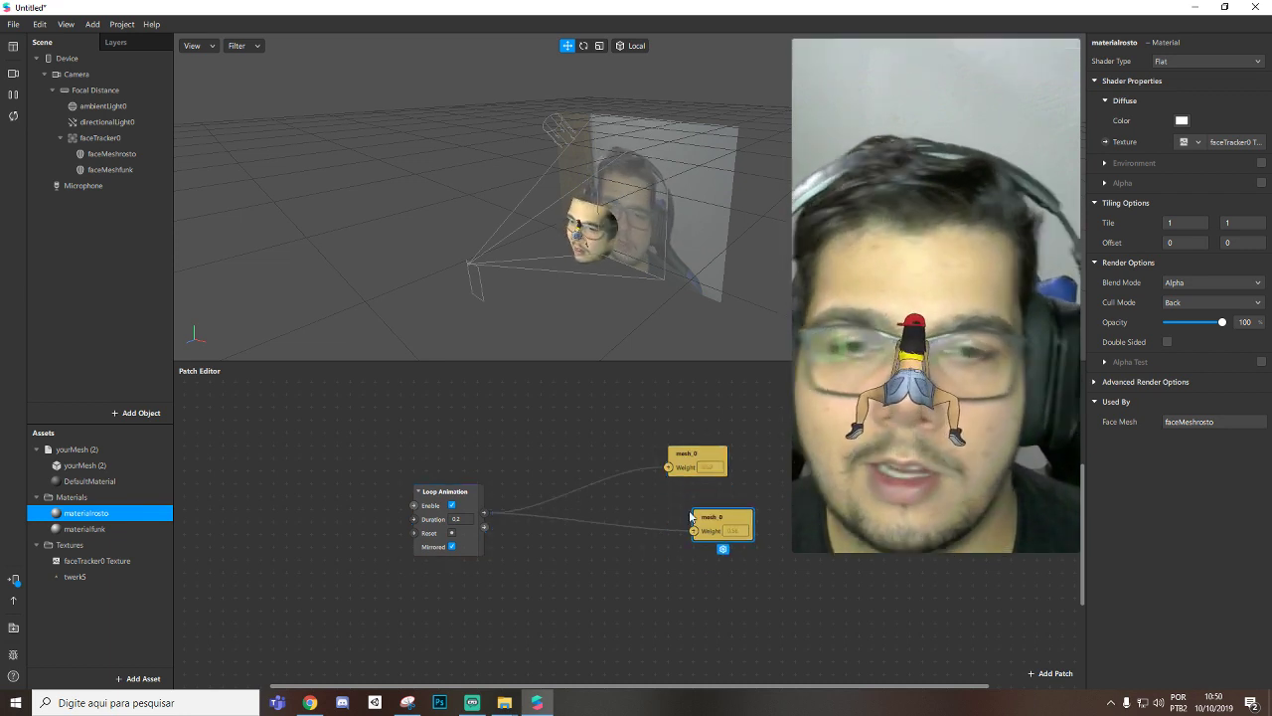
left_click_drag(444, 491, 444, 440)
left_click_drag(695, 471, 720, 482)
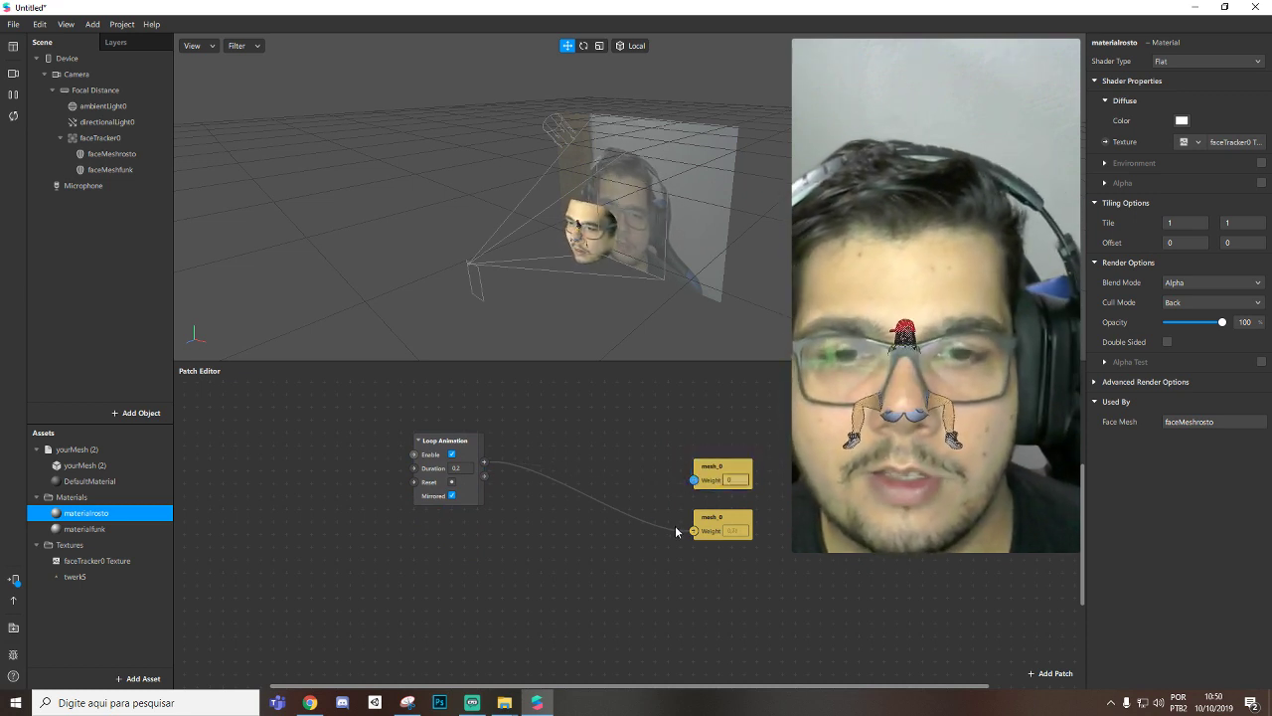
Step: Insert a To Range patch between the Loop Animation progress and both mesh_0 weights, with its Max set to 1
left_click_drag(555, 475, 561, 476)
type("to")
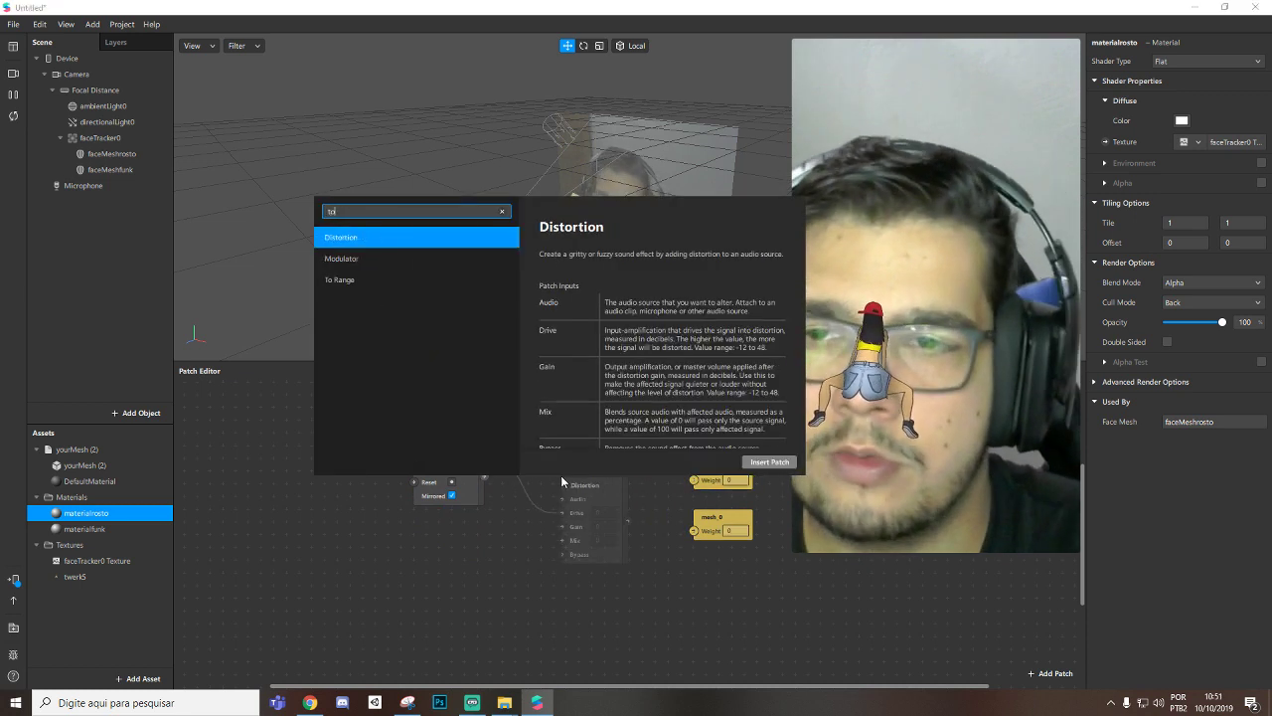
key("Down")
key("Down")
key("Return")
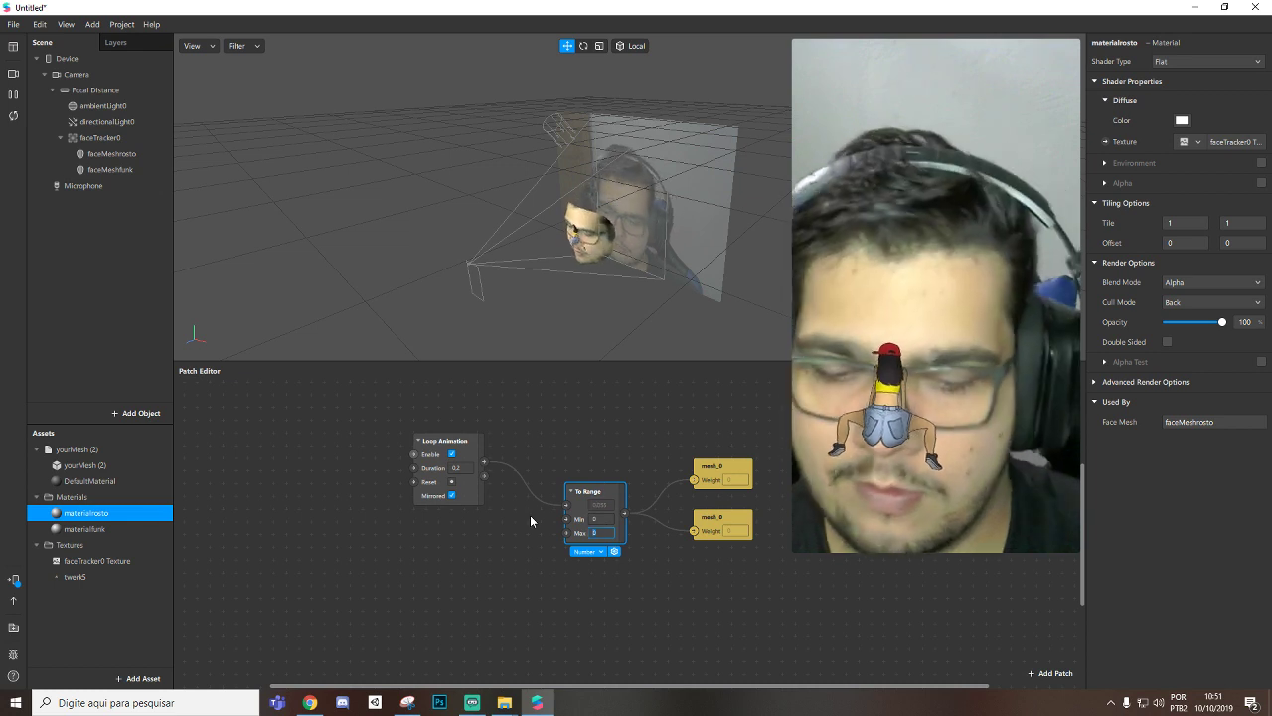
type("1")
key("Return")
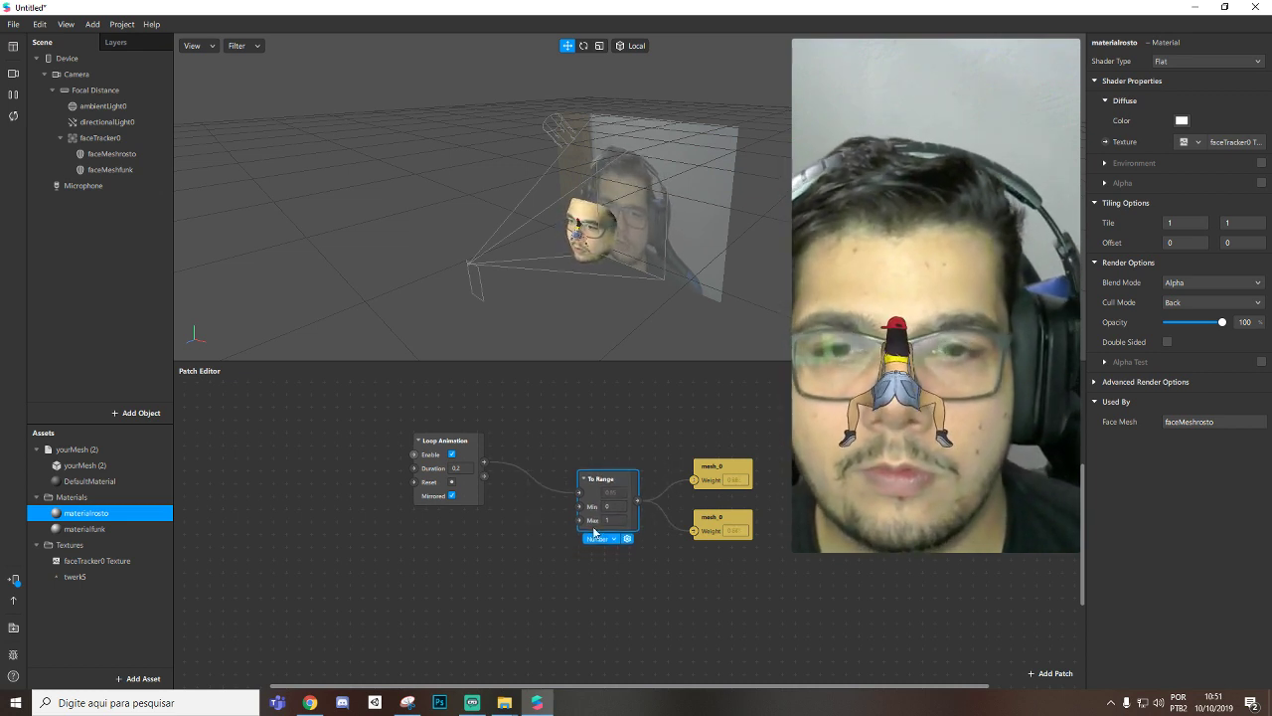
Step: Add a Random patch with Start Value 0.5 and connect its Value output to the Max input of To Range
double_click(475, 574)
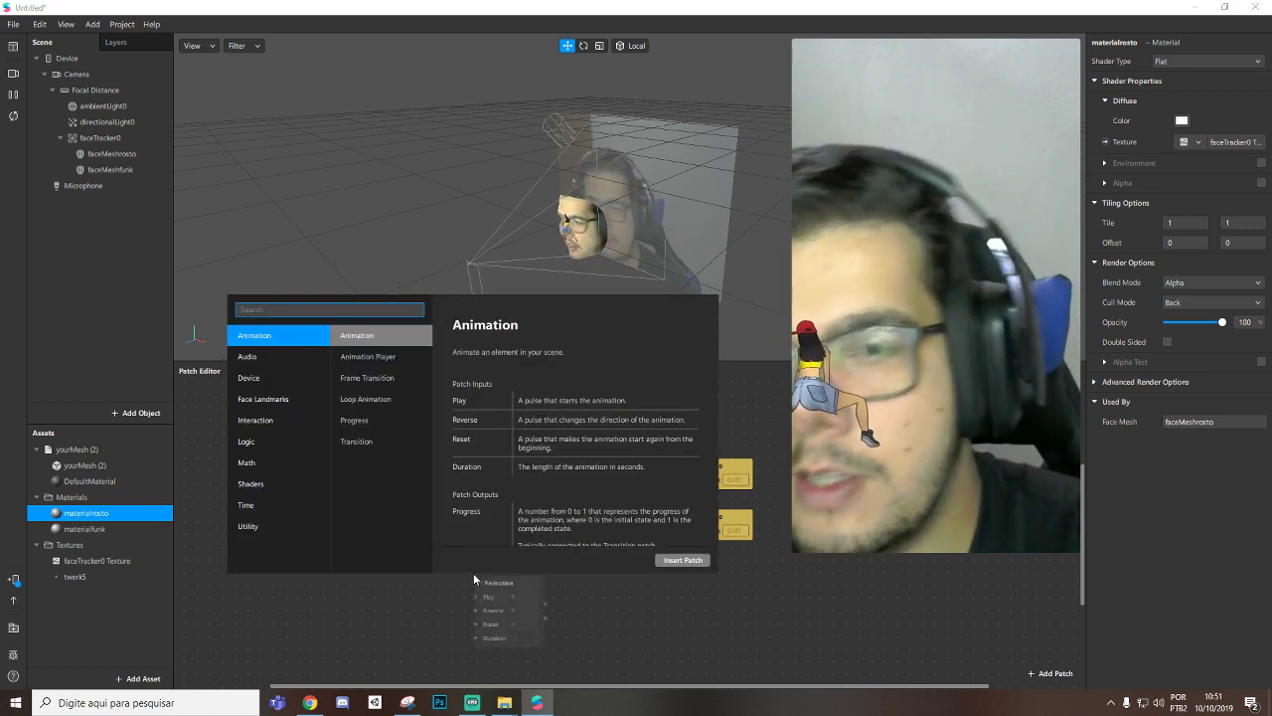
type("random")
key("Return")
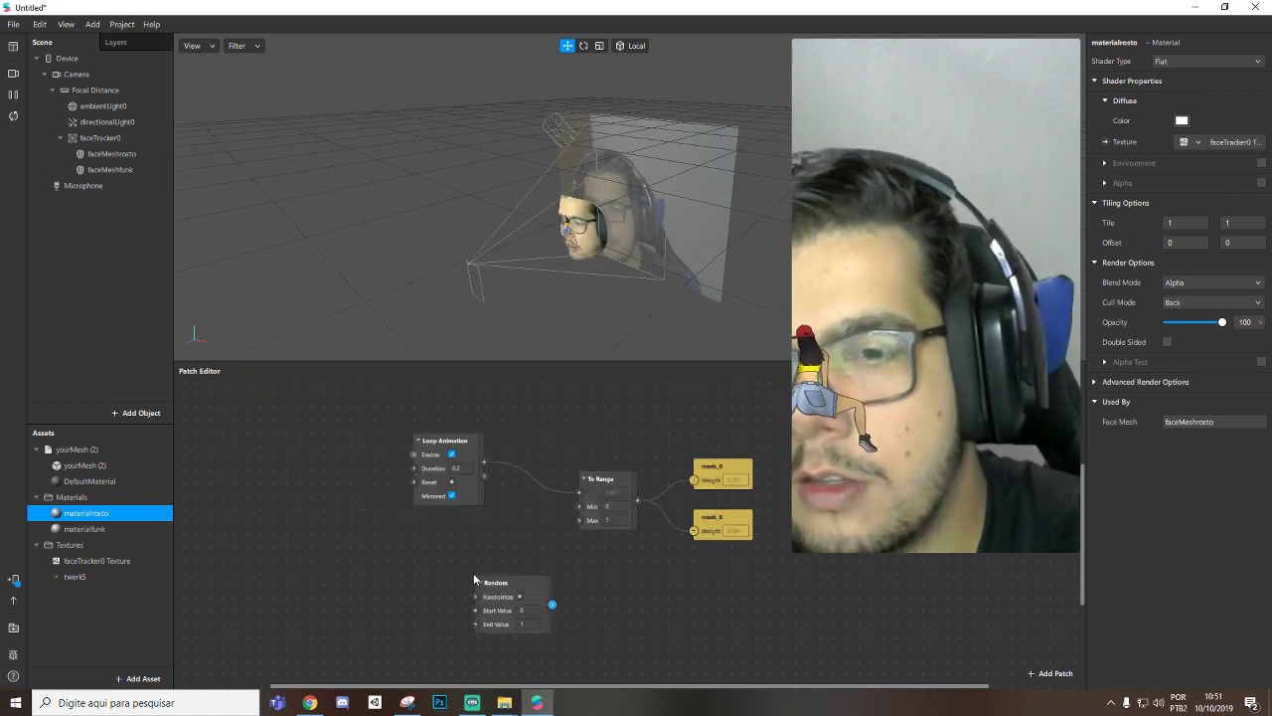
left_click_drag(608, 484, 621, 471)
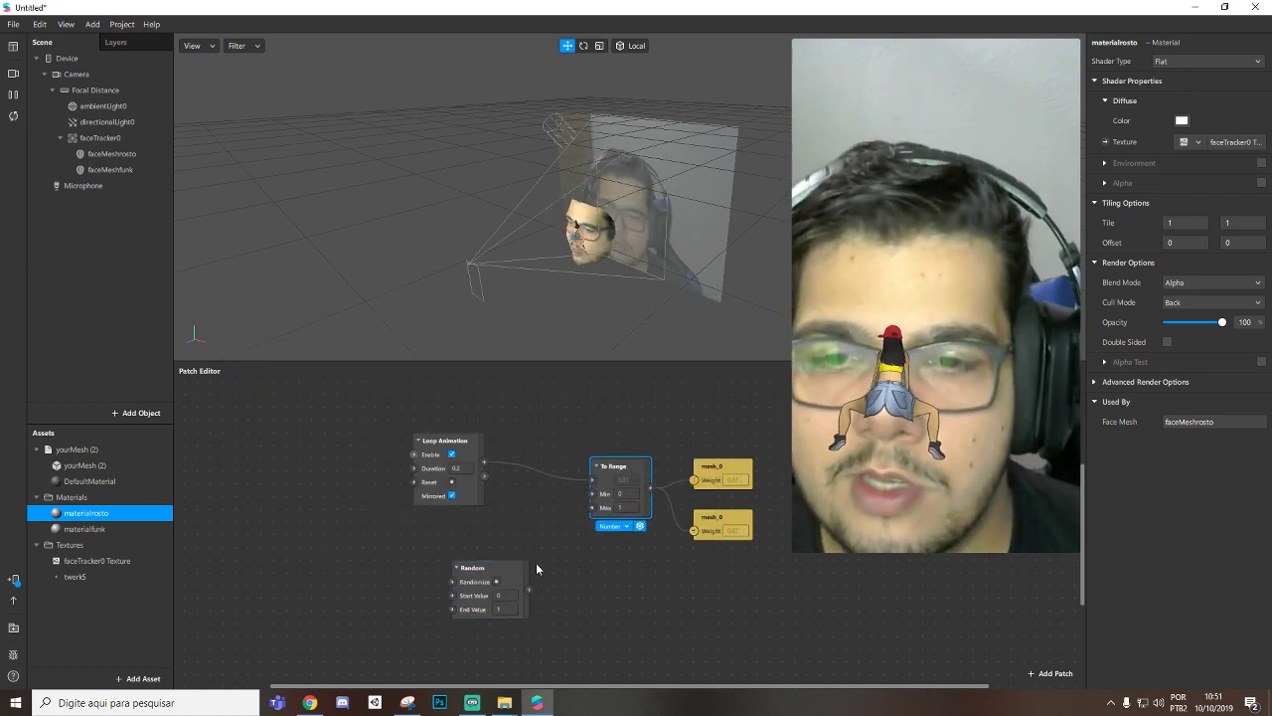
left_click_drag(488, 574, 539, 560)
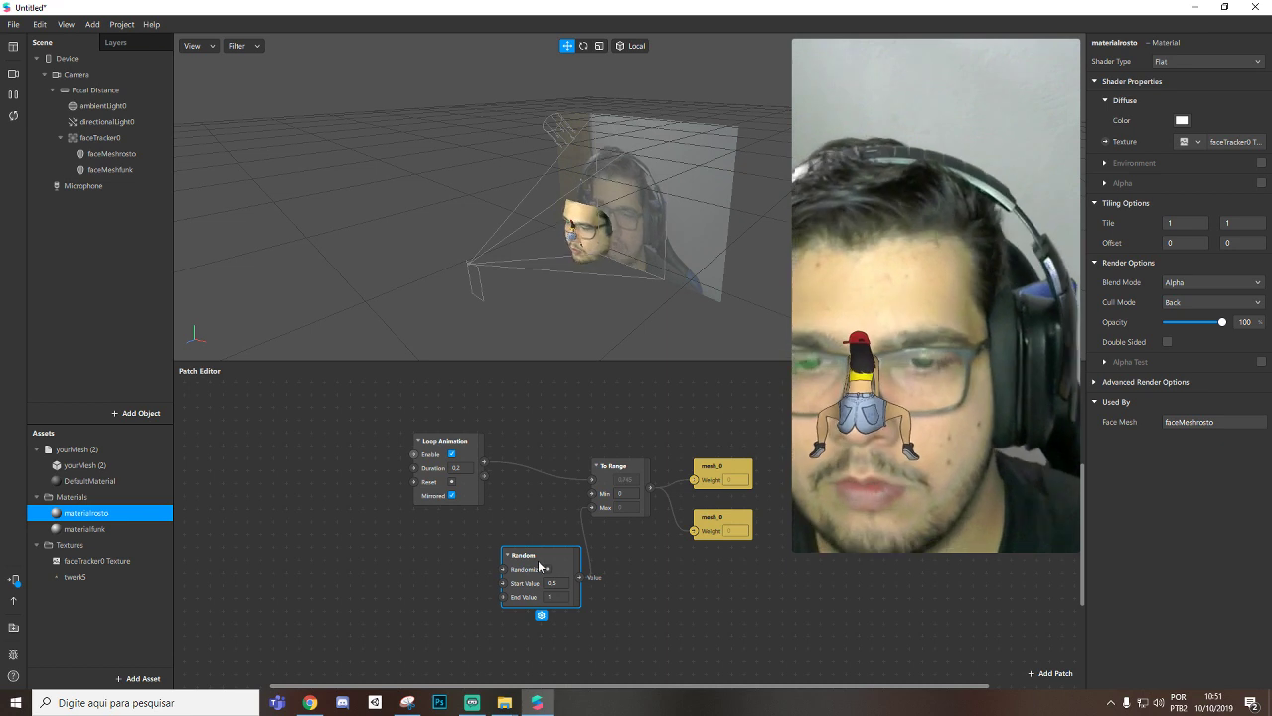
left_click_drag(554, 567, 566, 566)
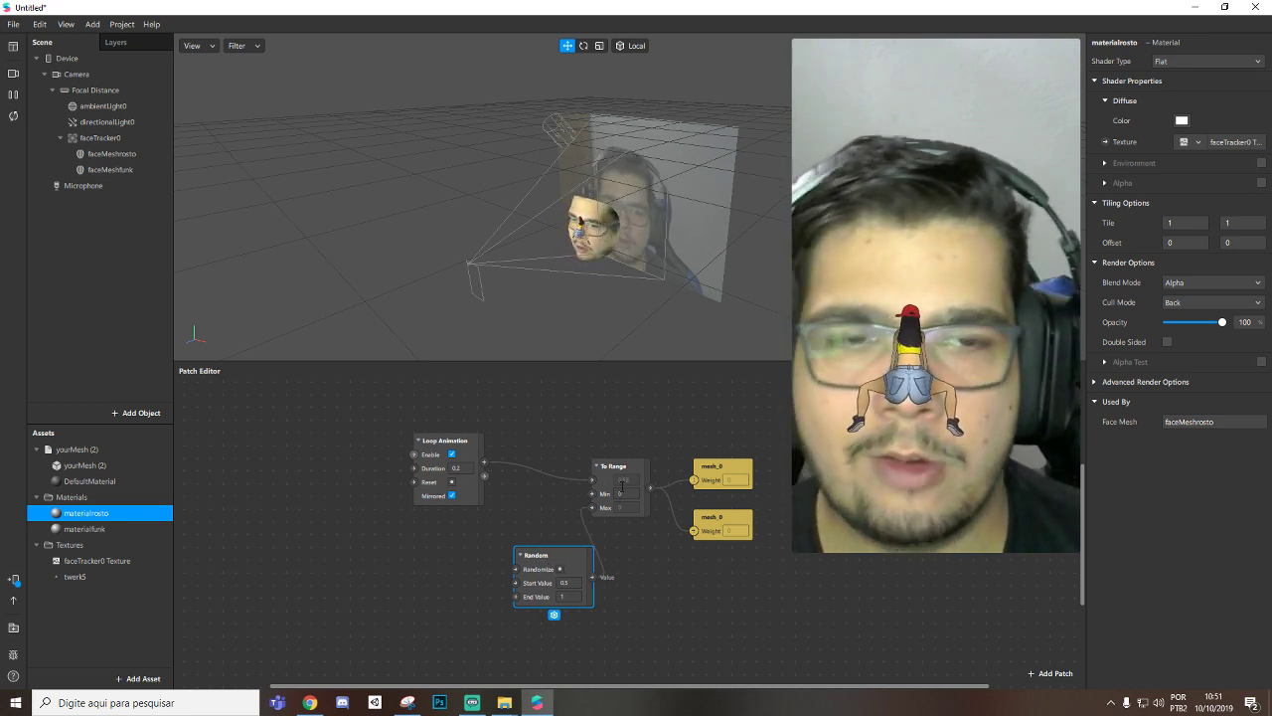
Step: Connect the Looped output of Loop Animation to the Randomize input of the Random patch
mouse_move(960, 400)
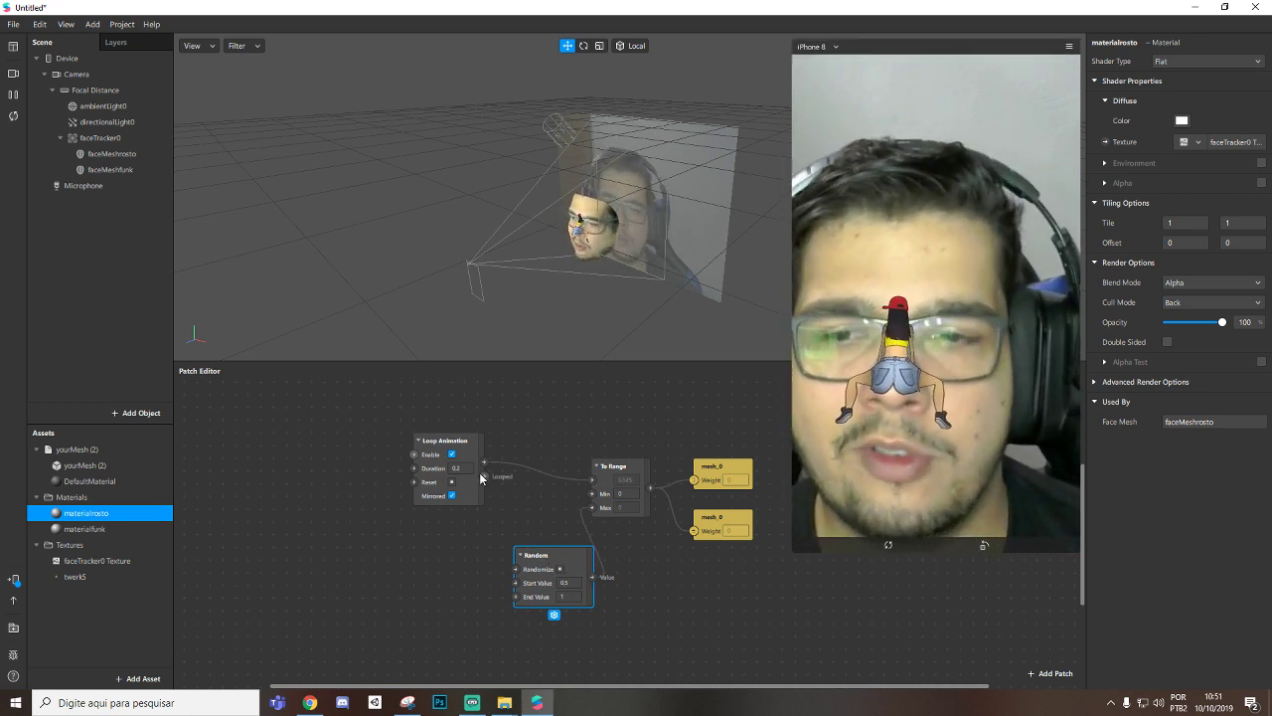
left_click_drag(485, 475, 532, 549)
mouse_move(931, 371)
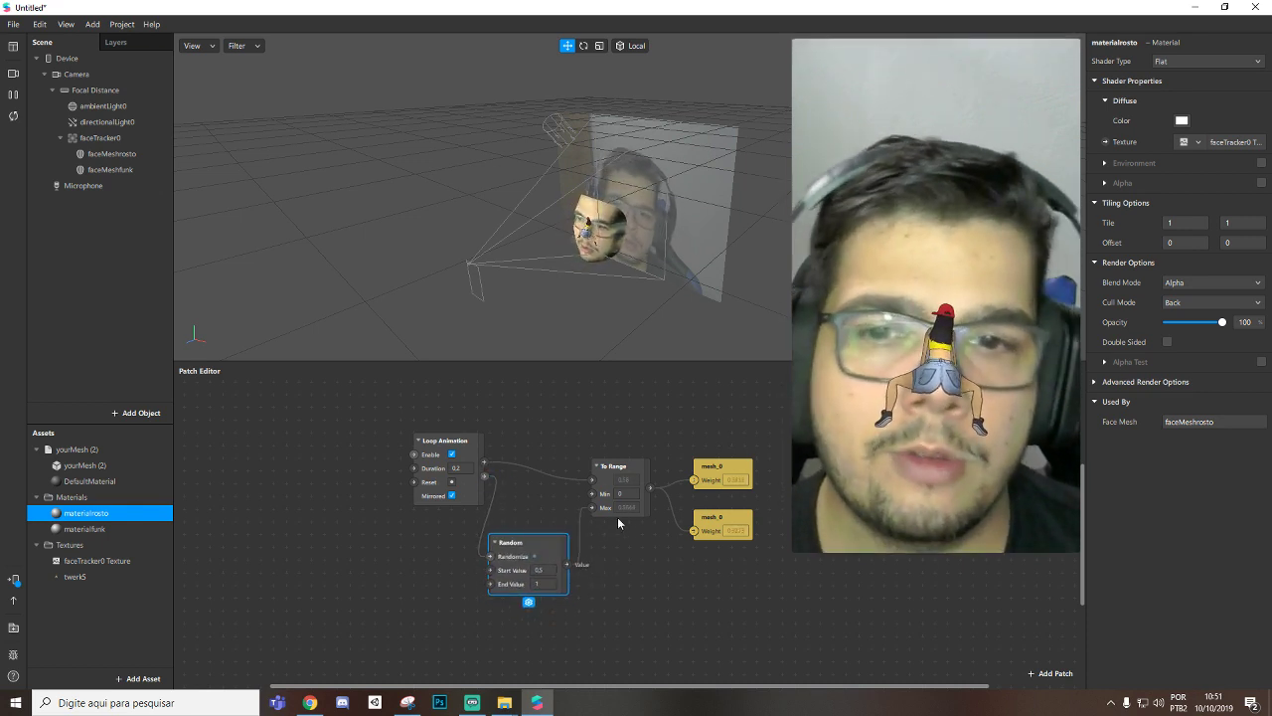
Step: Slightly enlarge the preview and tidy the patch layout by repositioning To Range and both mesh_0 patches
left_click(618, 481)
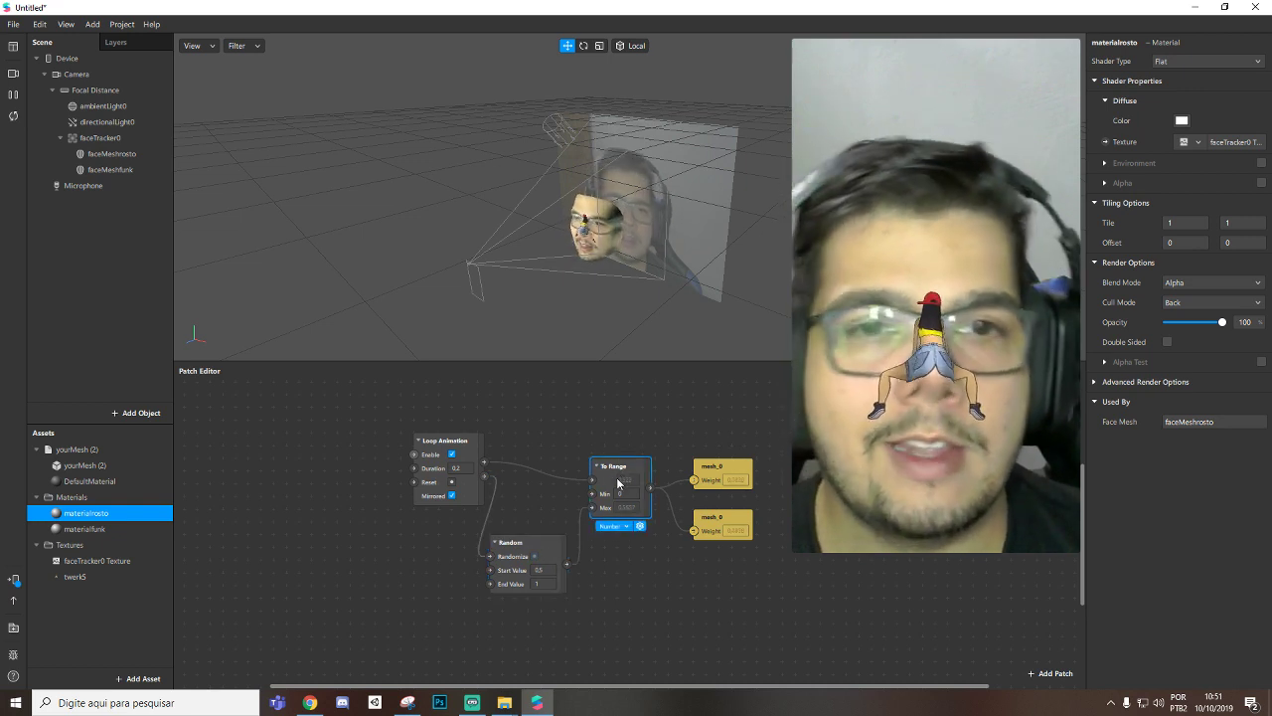
mouse_move(948, 412)
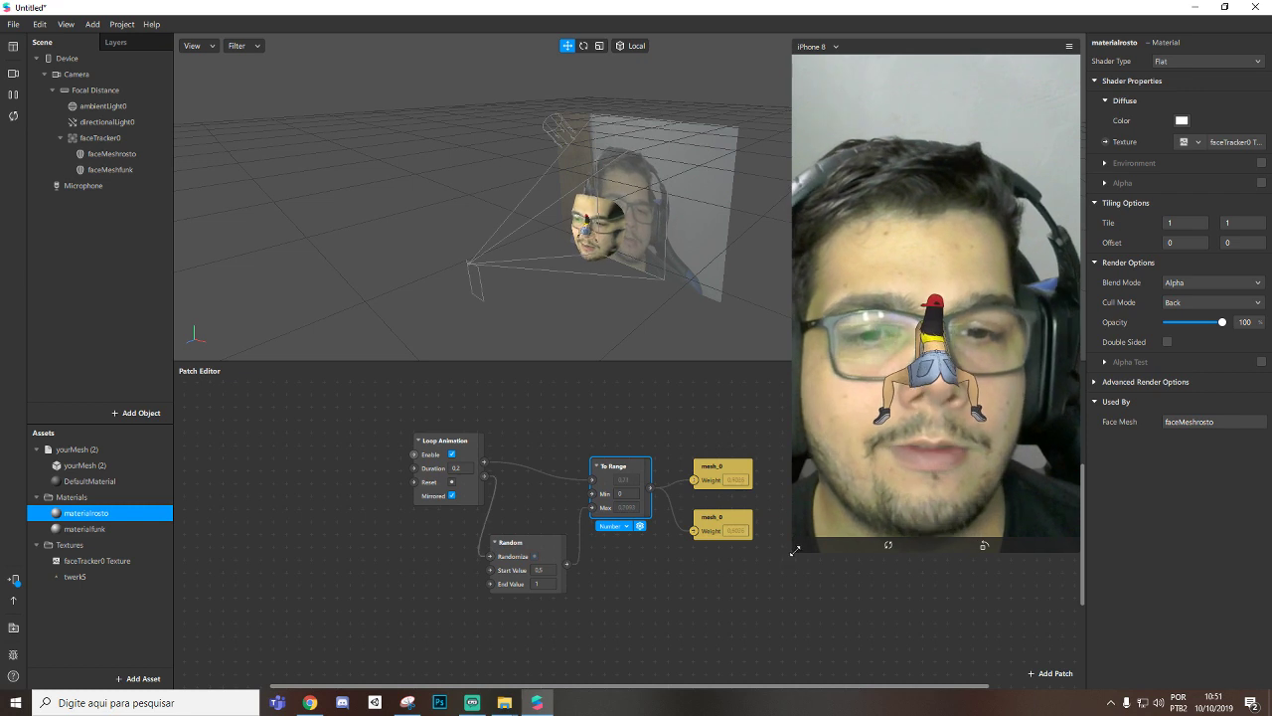
mouse_move(794, 552)
left_mouse_down()
mouse_move(753, 620)
mouse_move(803, 555)
left_mouse_up()
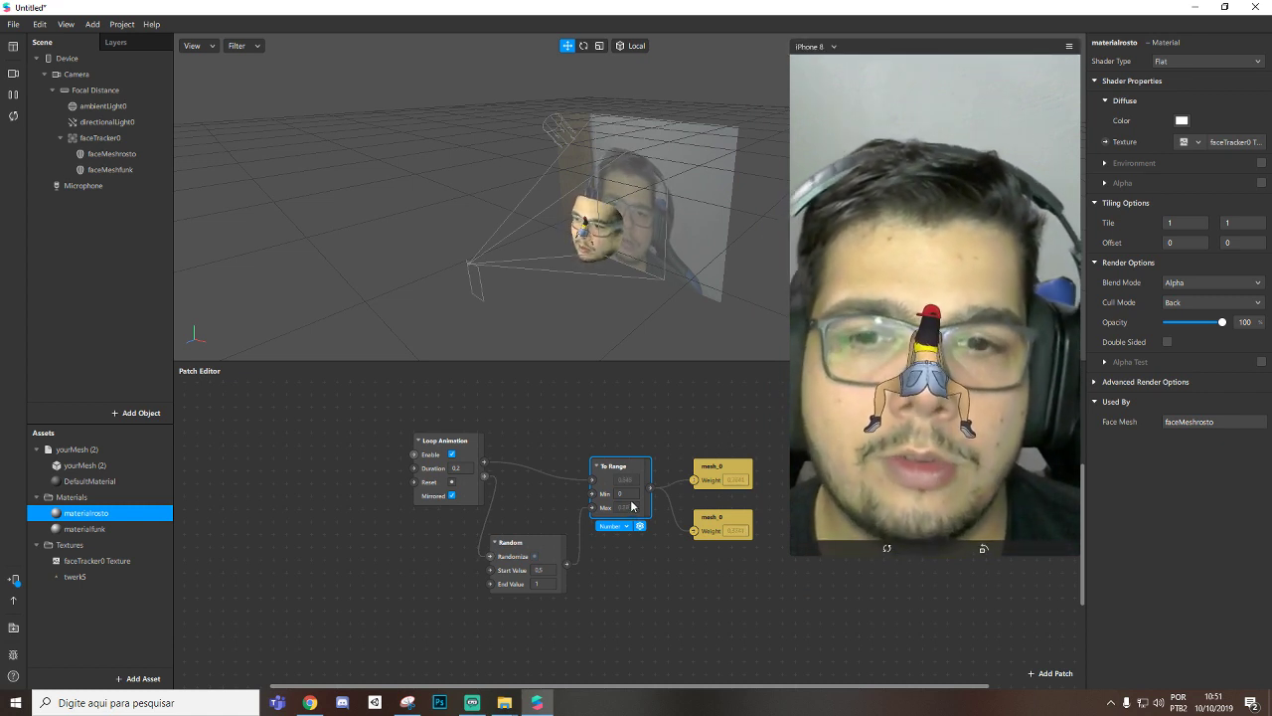
left_click_drag(638, 465, 643, 477)
left_click_drag(723, 468, 723, 455)
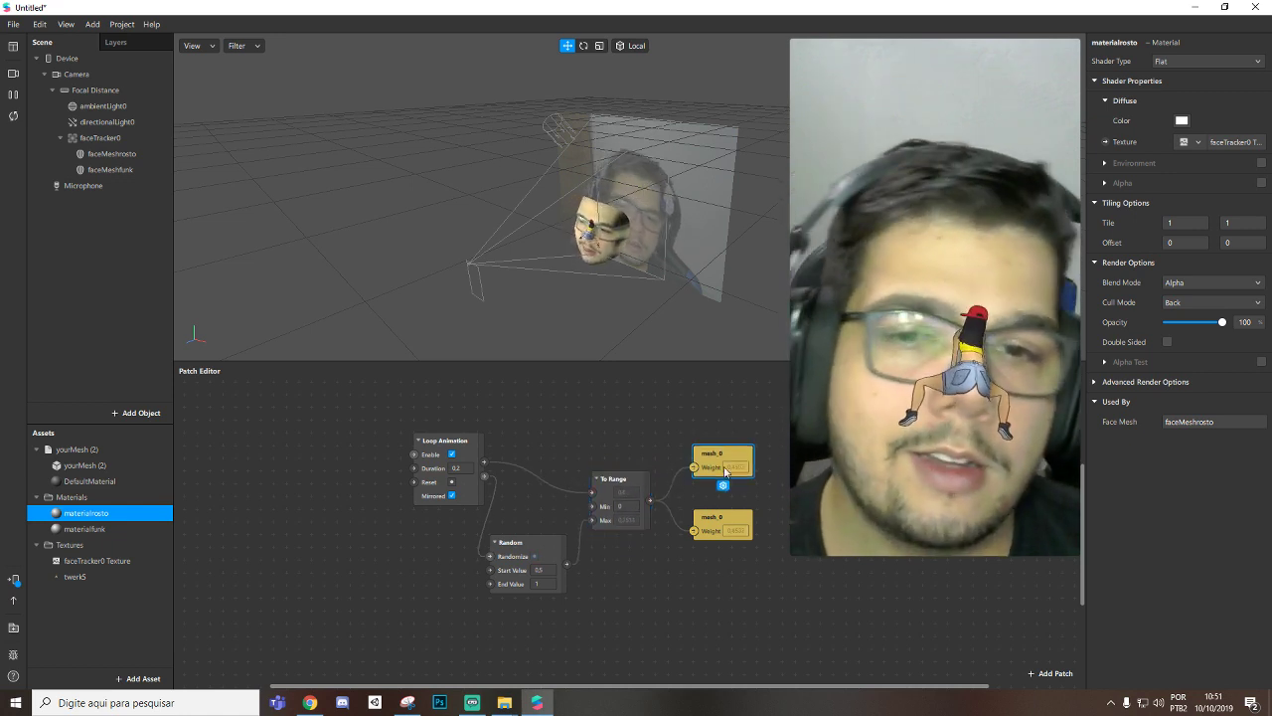
left_click_drag(722, 515, 722, 502)
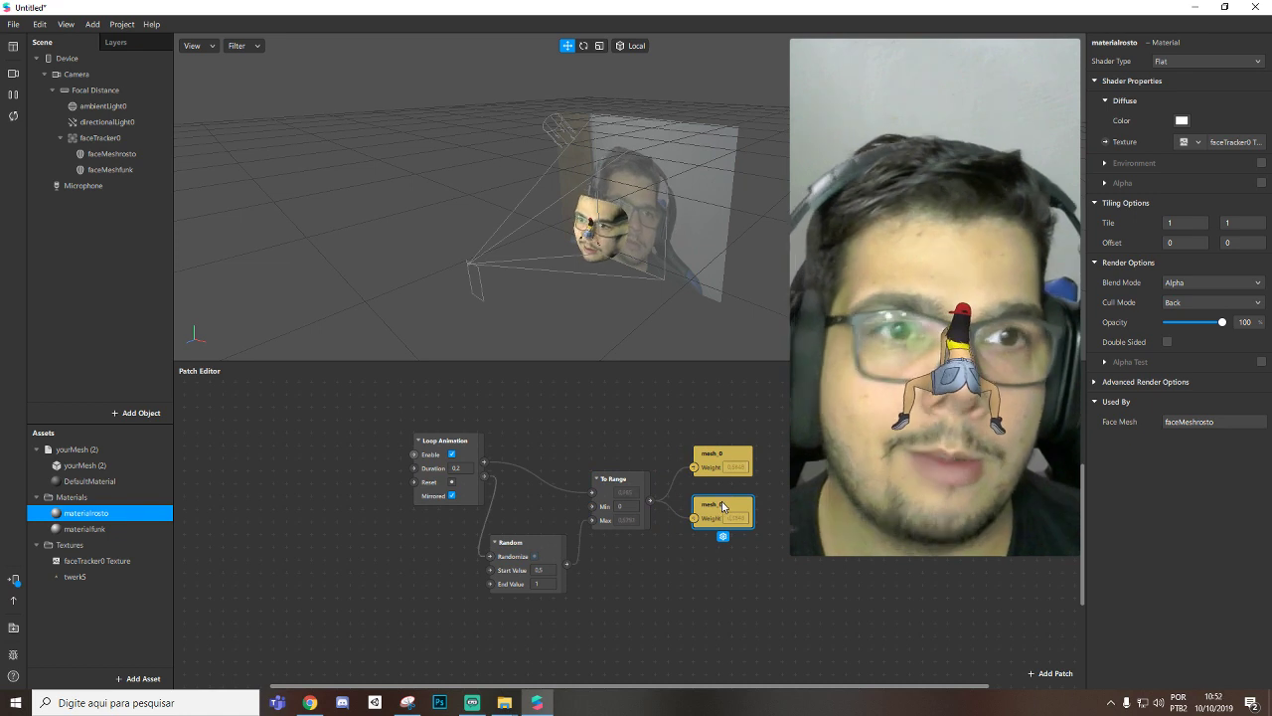
left_click(692, 572)
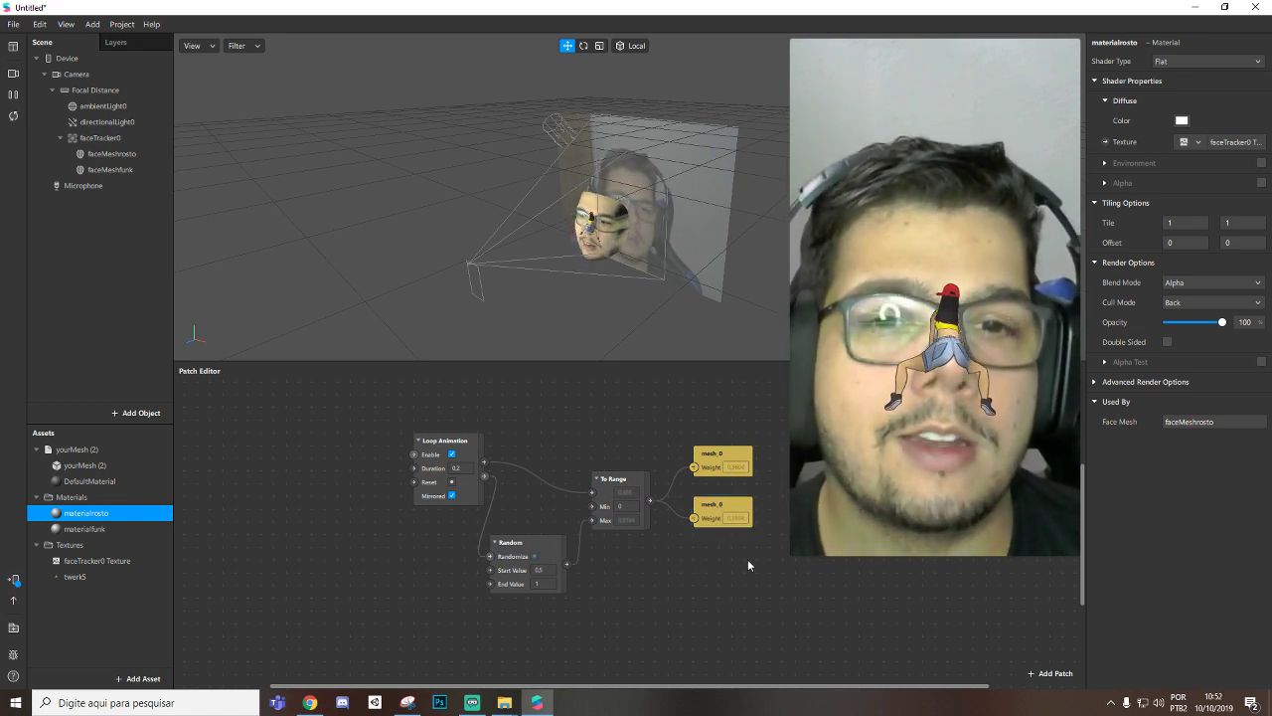
mouse_move(812, 540)
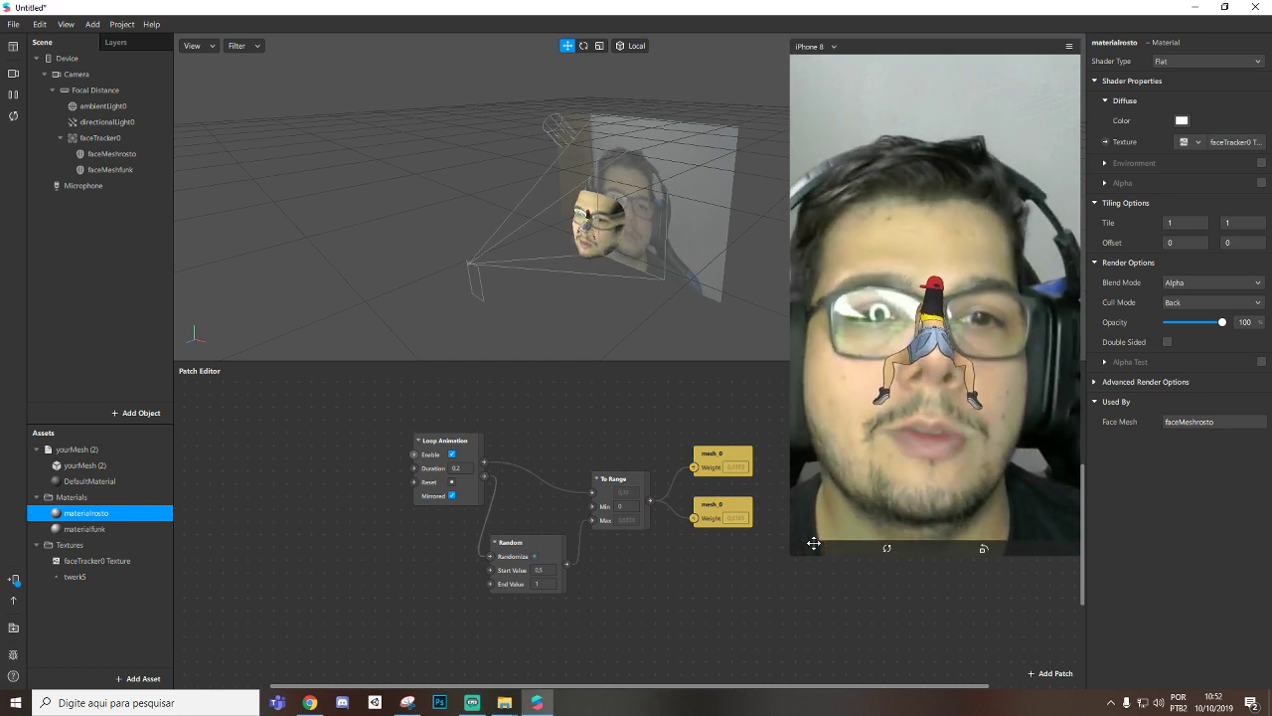